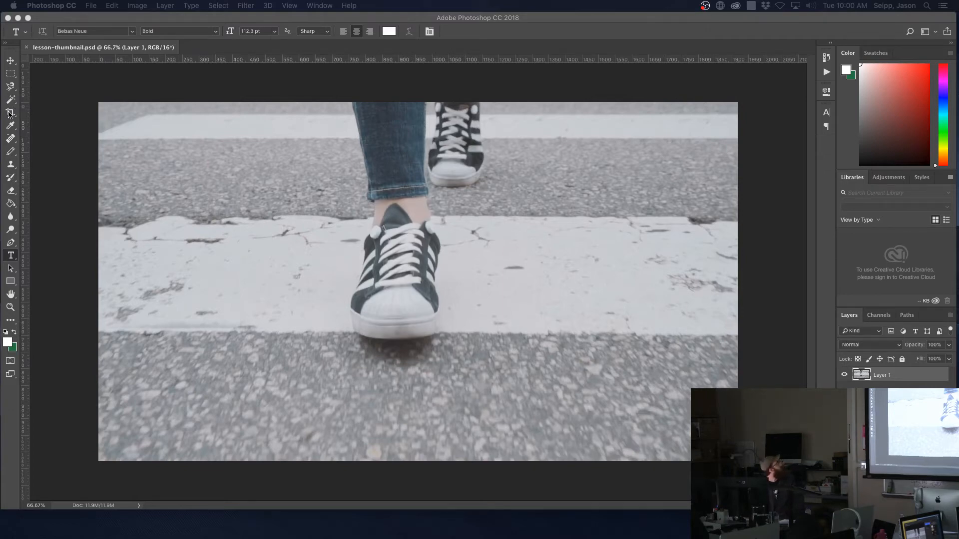
Examine the Crop, Magnetic Lasso, Dodge, Pencil, Eraser and Rectangular Marquee tools and the variants grouped with them.
left_click(10, 113)
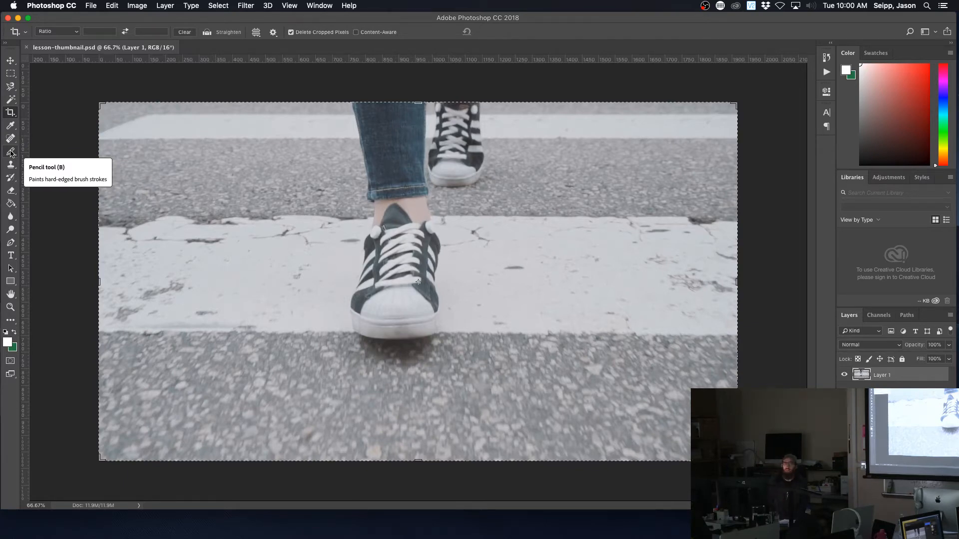
left_click(11, 87)
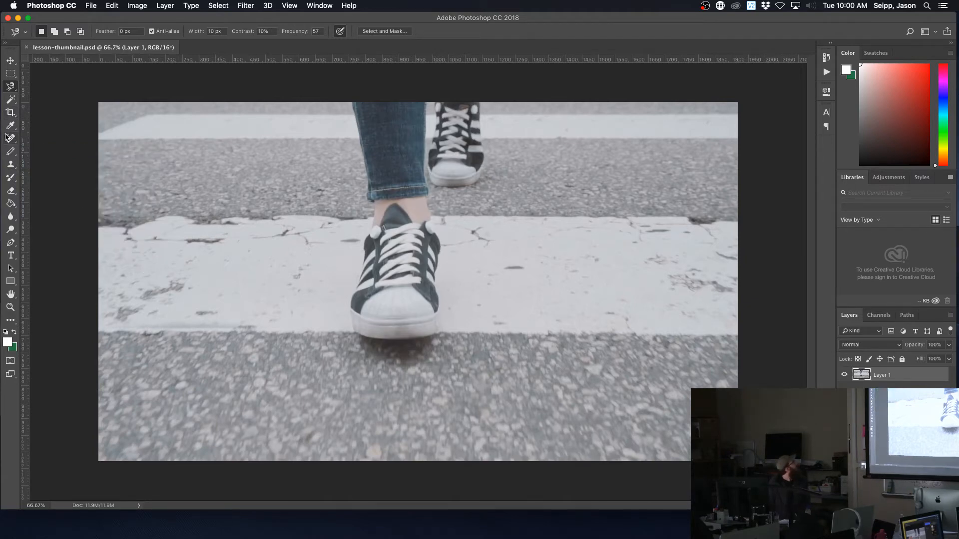
mouse_move(7, 137)
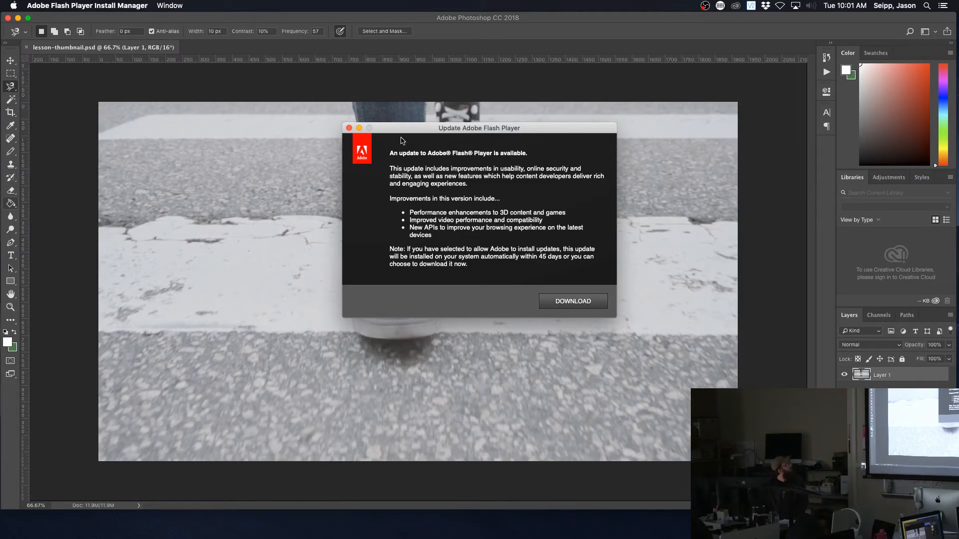
left_click(244, 195)
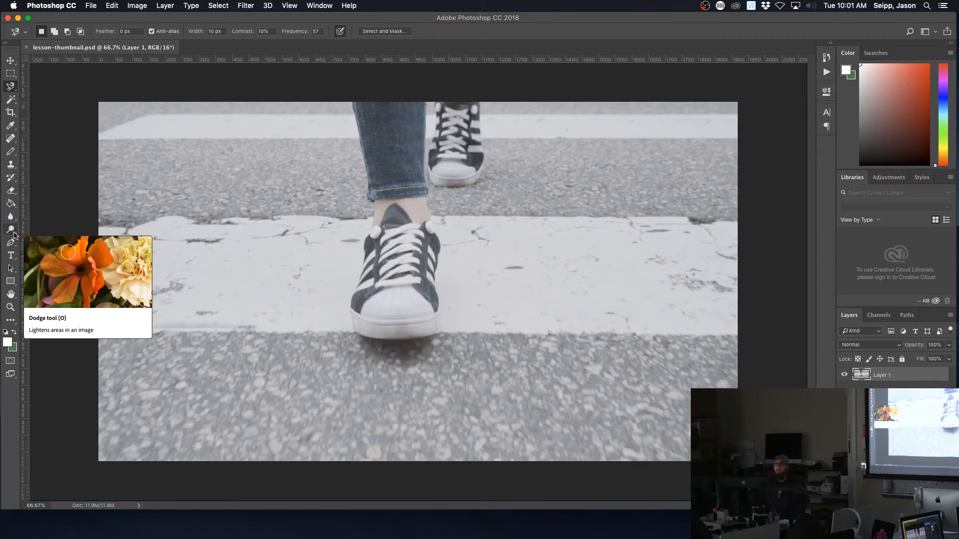
left_click(14, 234)
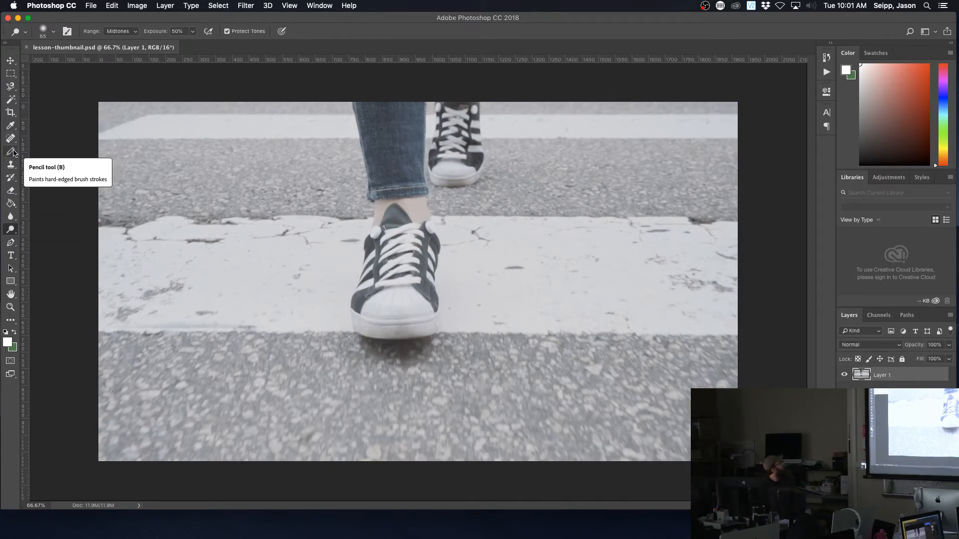
left_click(11, 152)
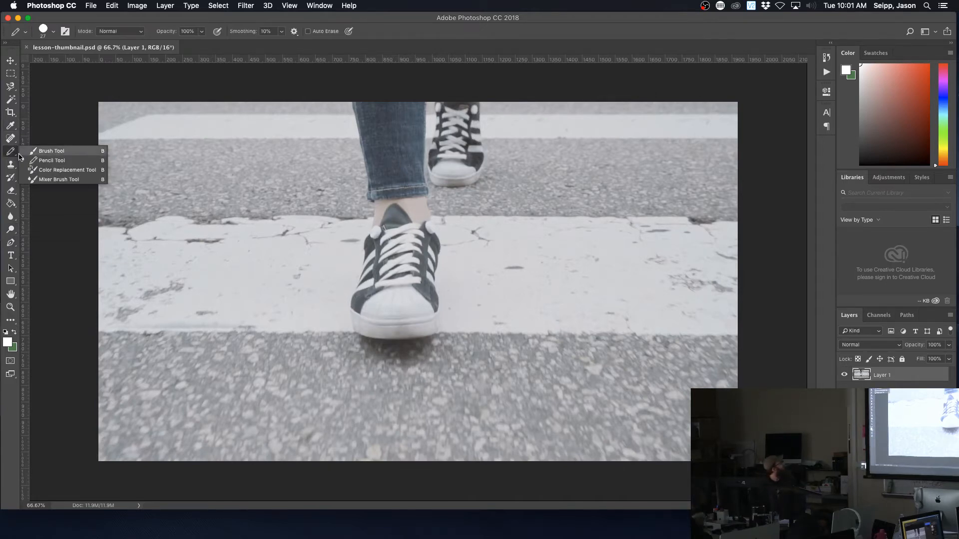
left_click(12, 192)
left_click(11, 191)
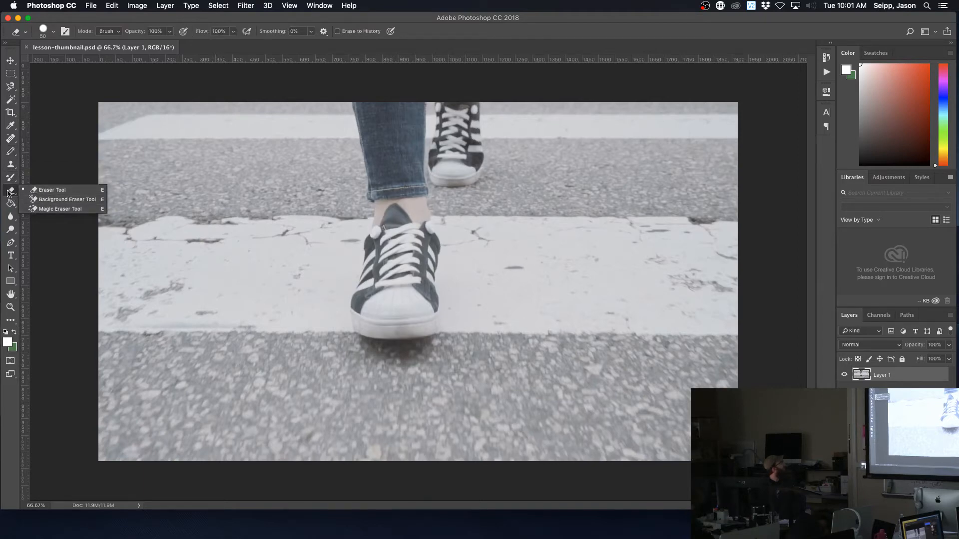
left_click(11, 192)
left_click(10, 73)
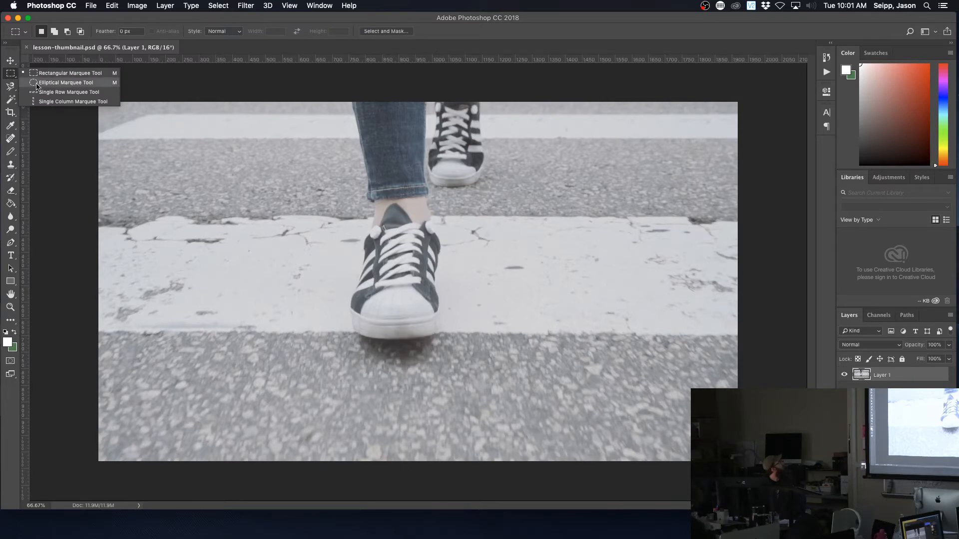
left_click(10, 76)
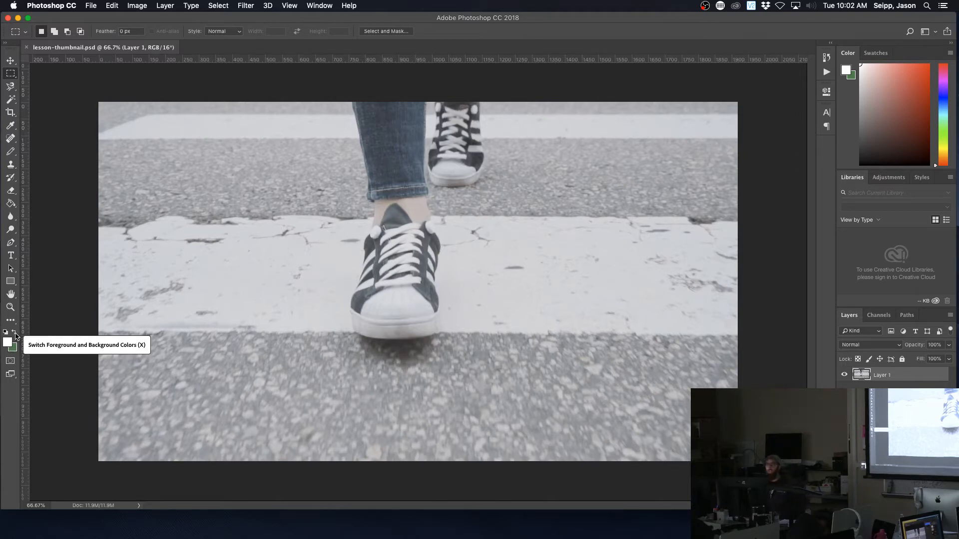
Swap the foreground and background colours back and forth repeatedly, finishing with white as the foreground.
left_click(16, 334)
left_click(16, 333)
left_click(16, 333)
left_click(15, 334)
left_click(15, 334)
left_click(15, 334)
left_click(16, 334)
left_click(16, 334)
left_click(16, 334)
left_click(16, 334)
left_click(16, 333)
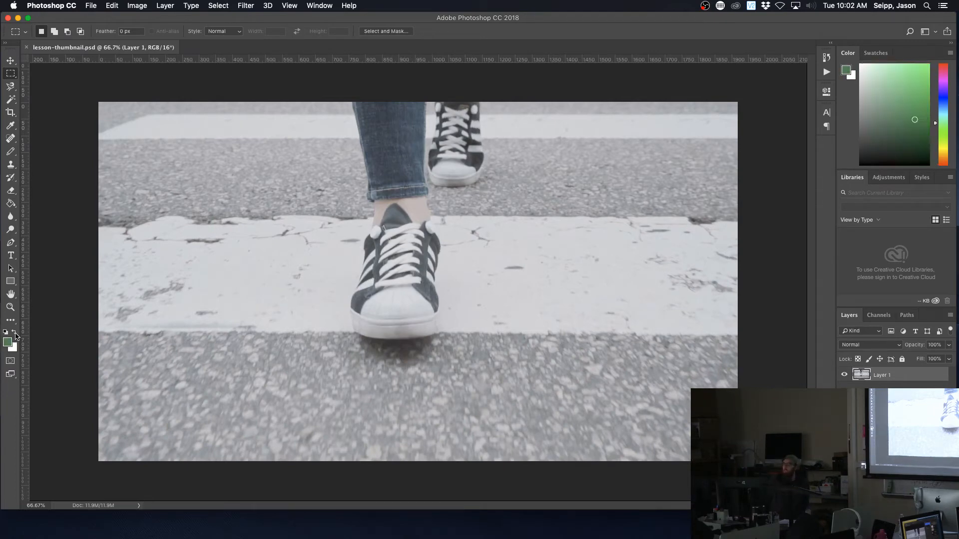
left_click(15, 334)
left_click(15, 333)
left_click(15, 334)
left_click(16, 334)
left_click(15, 333)
left_click(16, 334)
left_click(15, 334)
left_click(15, 333)
left_click(15, 333)
left_click(16, 334)
left_click(16, 334)
left_click(16, 334)
left_click(16, 334)
left_click(15, 334)
left_click(15, 333)
left_click(15, 334)
left_click(16, 333)
left_click(16, 334)
left_click(16, 334)
left_click(15, 334)
left_click(15, 334)
left_click(15, 334)
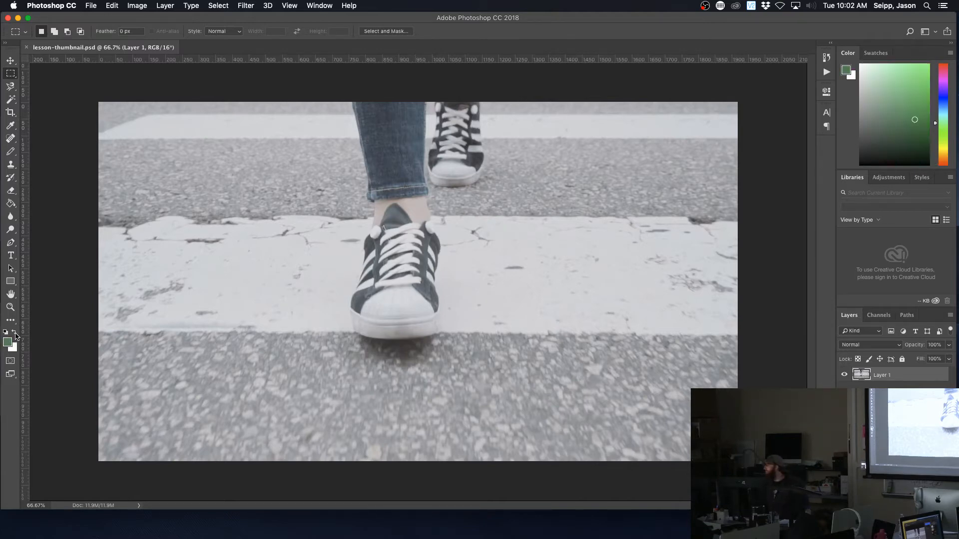
left_click(15, 334)
left_click(15, 333)
left_click(15, 334)
left_click(16, 333)
left_click(15, 334)
left_click(15, 334)
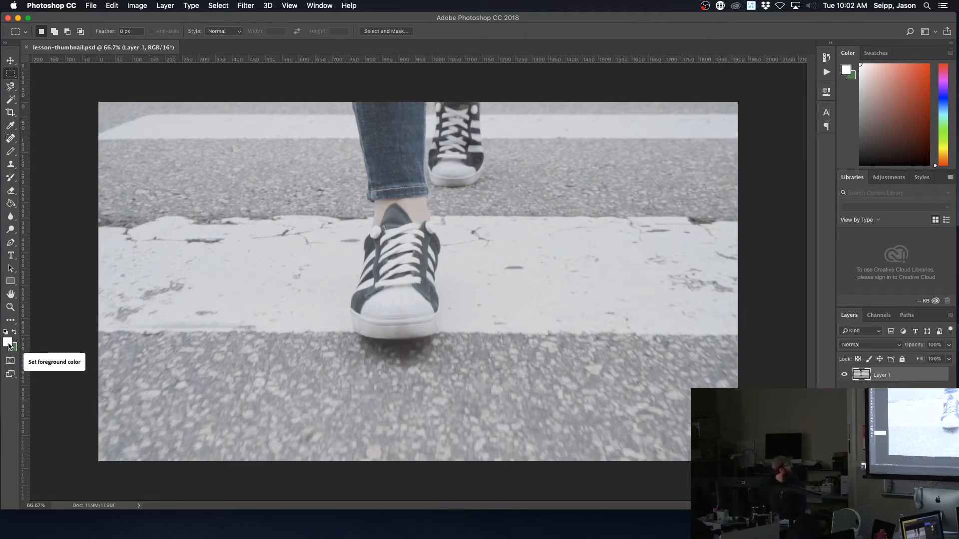
Set the foreground colour to the muted red #a05c5c.
key("i")
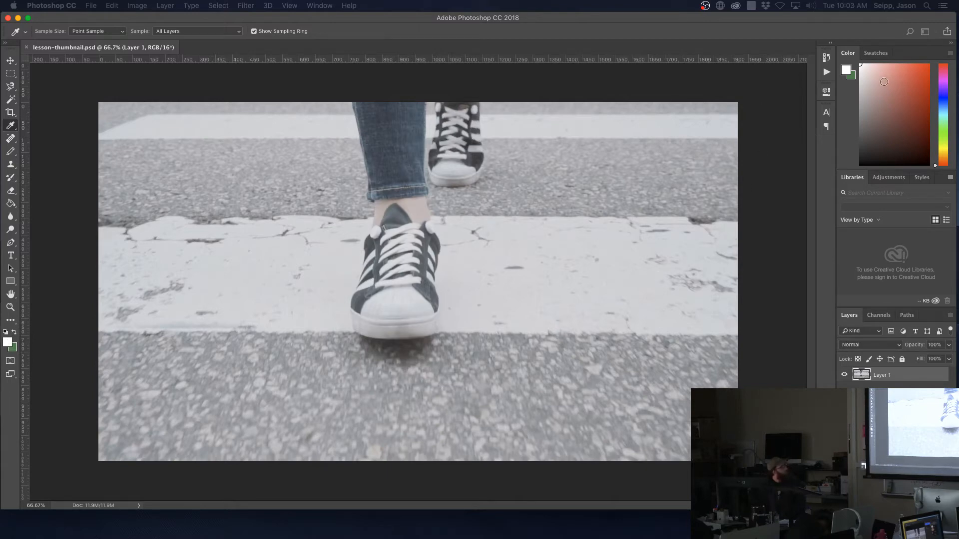
left_click_drag(877, 73, 881, 111)
left_click(8, 342)
left_click_drag(128, 212, 360, 79)
left_click(503, 114)
key("m")
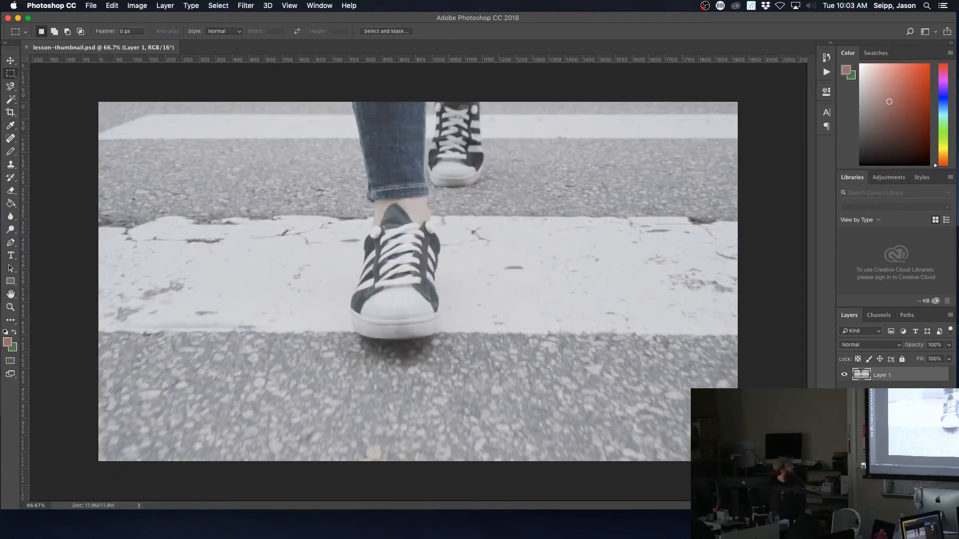
Try several red and purple shades for the foreground colour, such as #5d178e and #9a7caf, and discard them.
left_click(8, 342)
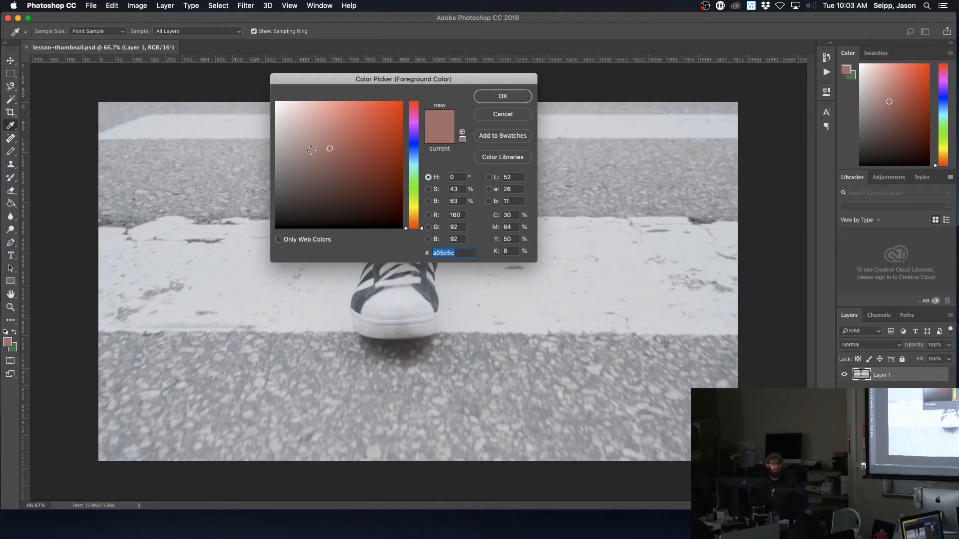
mouse_move(345, 143)
left_mouse_down()
mouse_move(356, 120)
mouse_move(334, 111)
mouse_move(346, 150)
left_mouse_up()
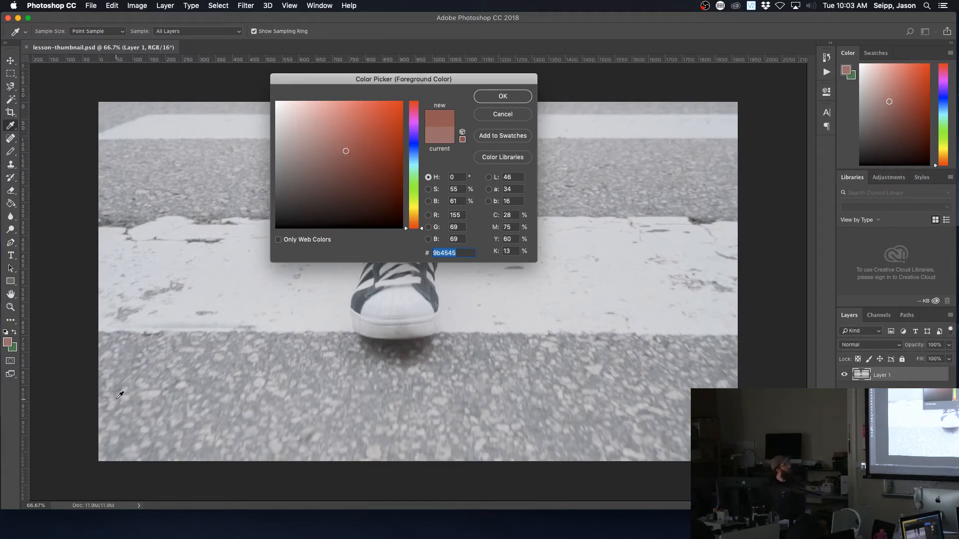
left_click_drag(422, 230, 421, 131)
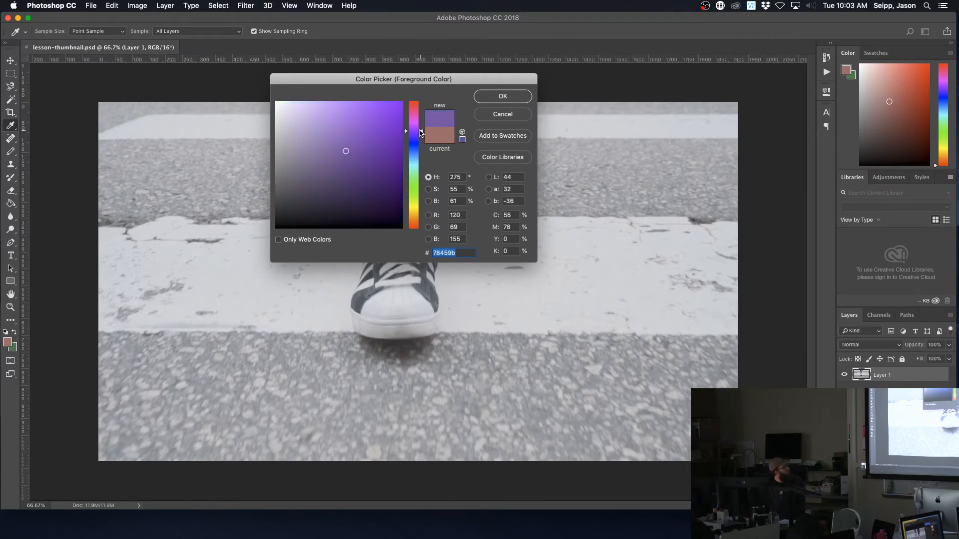
mouse_move(356, 144)
left_mouse_down()
mouse_move(384, 109)
mouse_move(383, 174)
mouse_move(382, 131)
mouse_move(311, 135)
mouse_move(303, 161)
mouse_move(306, 122)
mouse_move(352, 112)
mouse_move(382, 158)
left_mouse_up()
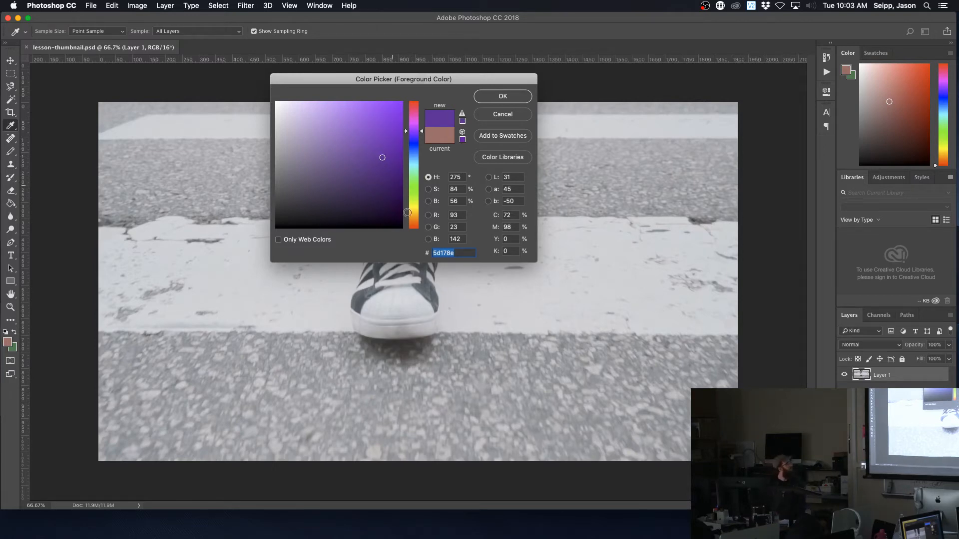
left_click(359, 168)
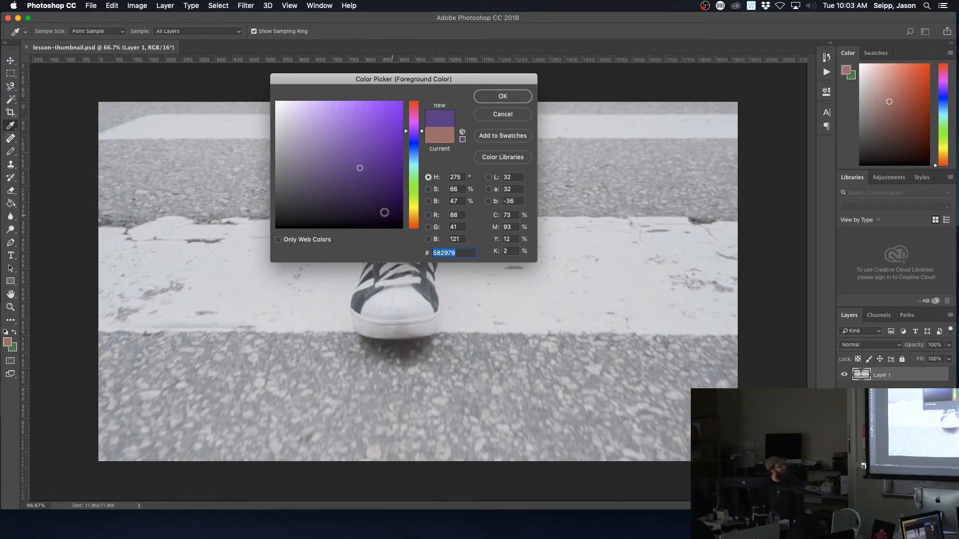
left_click(383, 109)
mouse_move(336, 109)
left_mouse_down()
mouse_move(305, 124)
mouse_move(313, 140)
left_mouse_up()
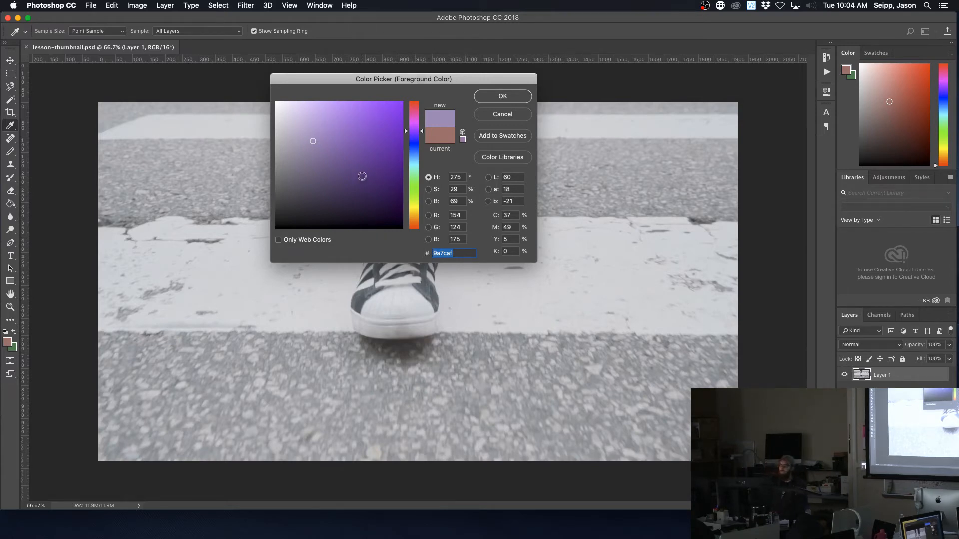
key("Escape")
key("m")
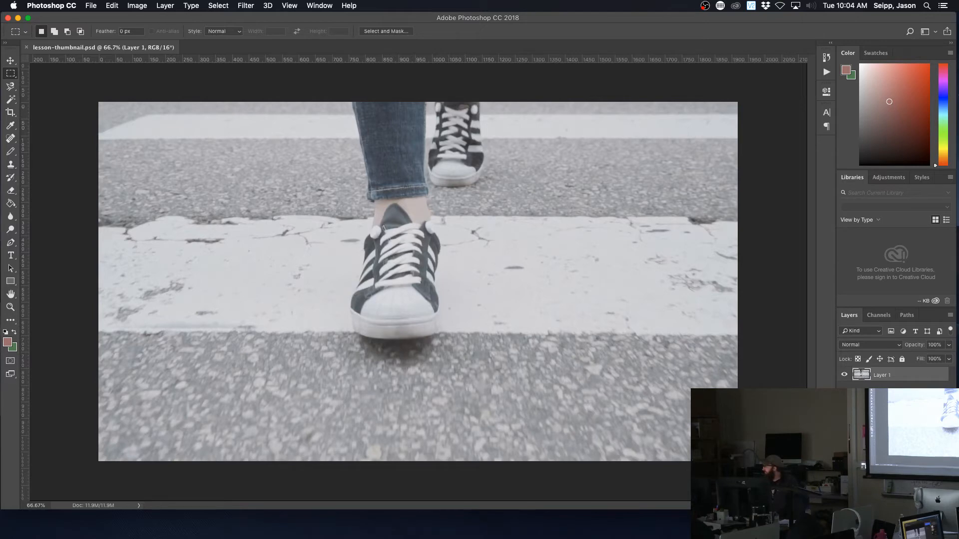
Look through the Color, Swatches, Libraries, Adjustments and Styles panels and the list of all available panels.
key("F11")
key("F11")
left_click(854, 52)
left_click(855, 53)
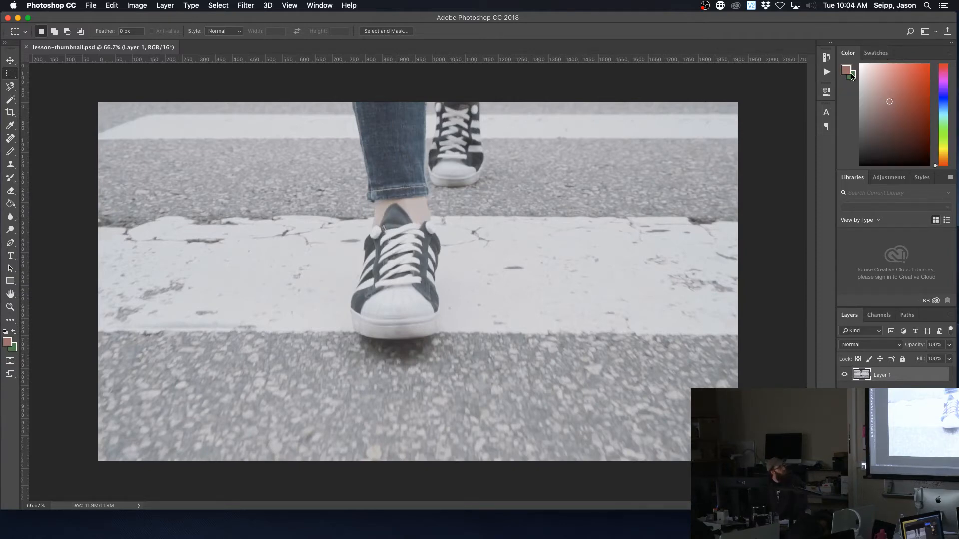
left_click(889, 178)
left_click(852, 178)
left_click(922, 177)
left_click(863, 179)
left_click(877, 53)
left_click(849, 54)
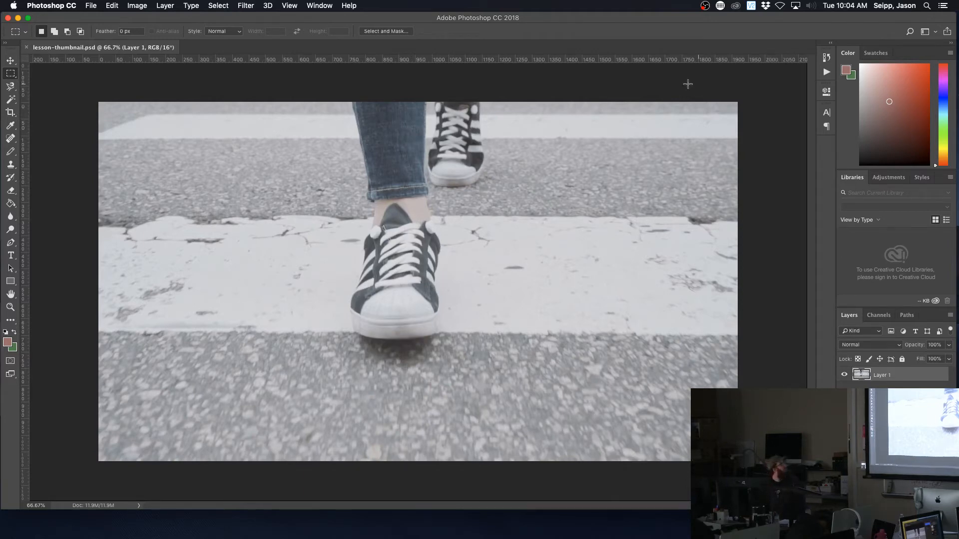
left_click(319, 6)
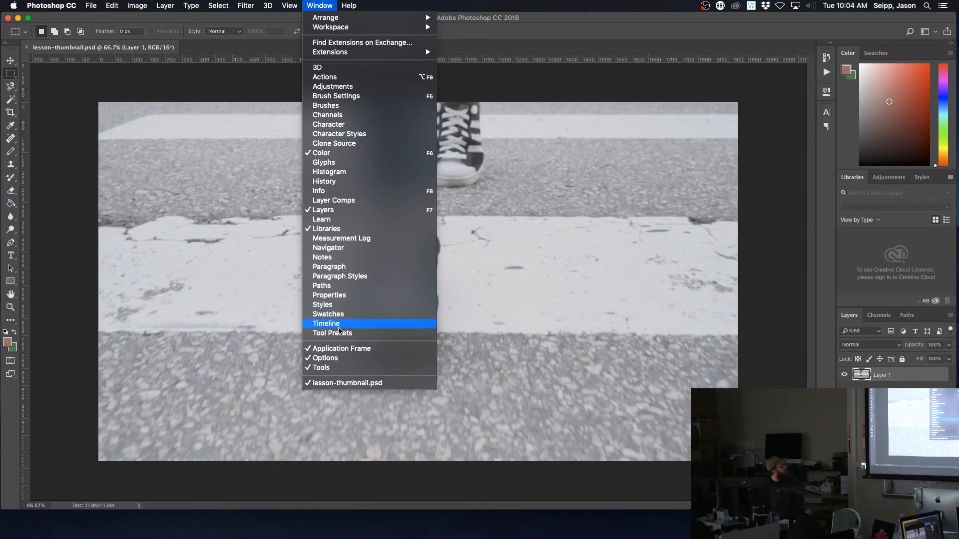
left_click(320, 4)
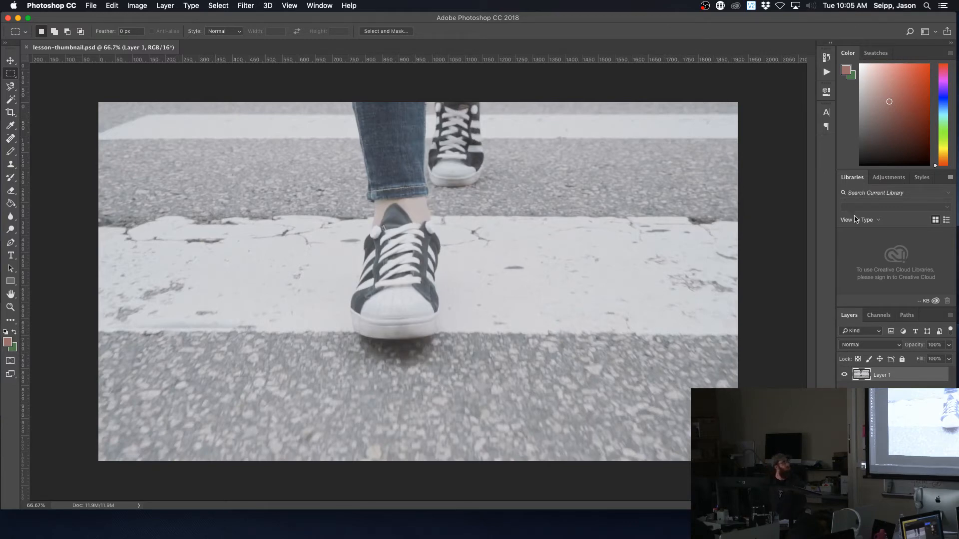
Compare the Adjustments and Libraries panels, view Channels and Paths, and return to the Layers view.
left_click(894, 179)
left_click(859, 177)
left_click(882, 178)
left_click(864, 179)
left_click(892, 179)
left_click(858, 179)
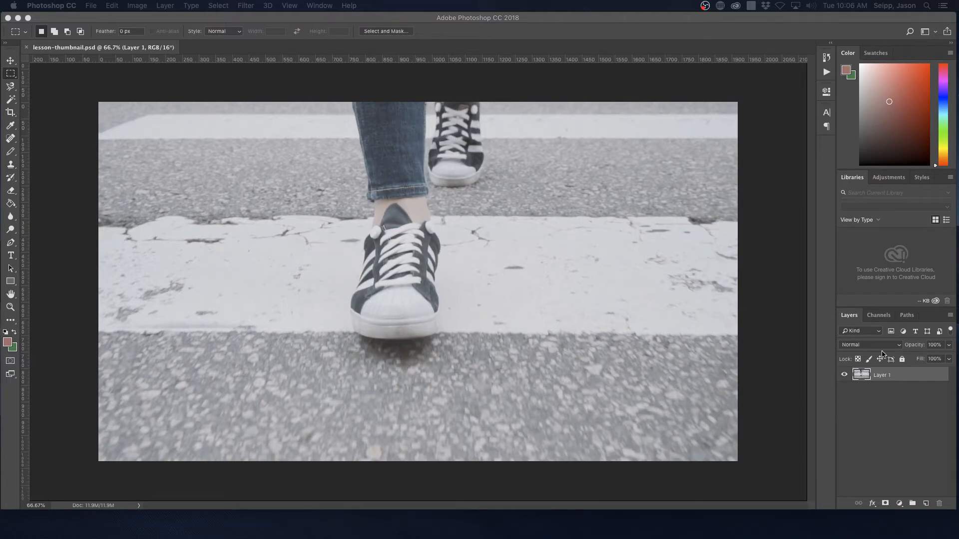
left_click(879, 316)
left_click(905, 316)
left_click(849, 315)
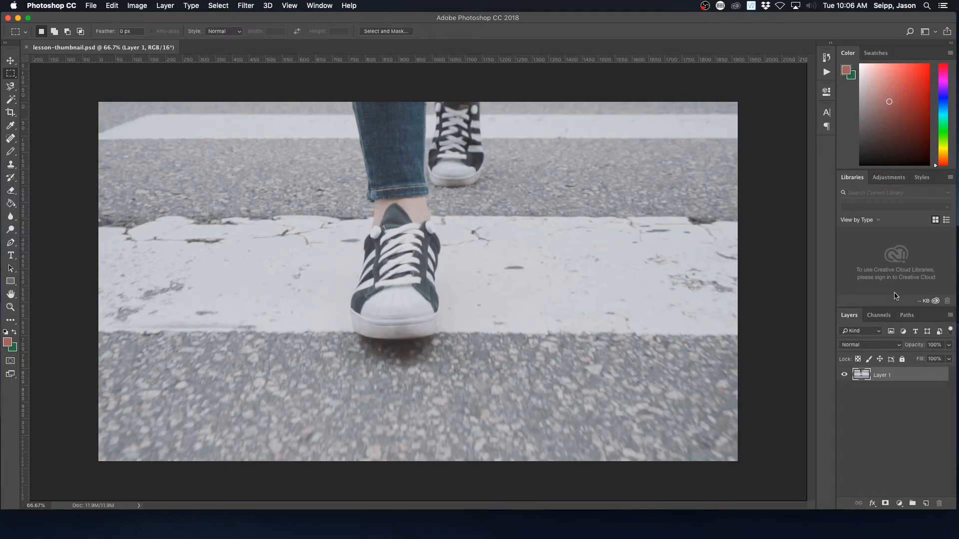
left_click(878, 315)
left_click(849, 315)
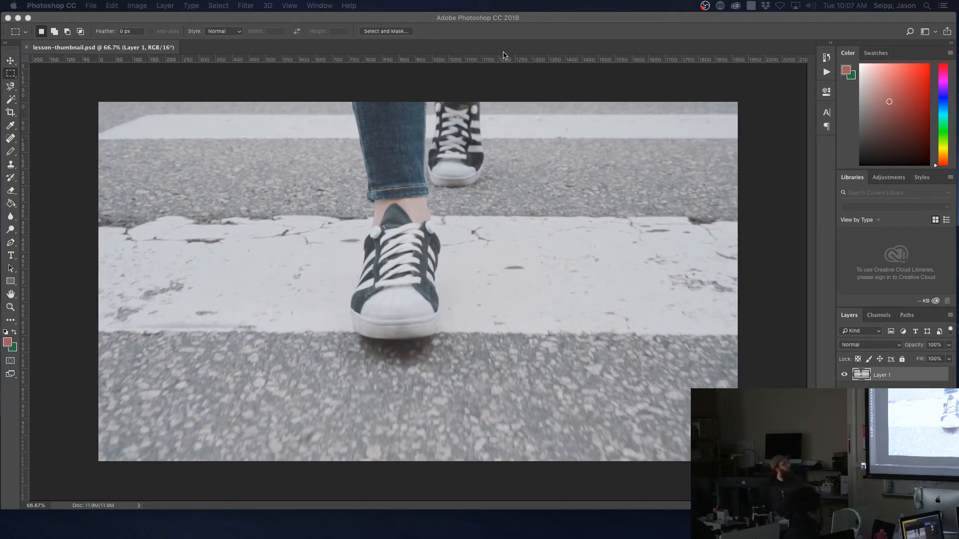
Look at the measurement units available for the ruler without choosing a different one.
left_click(482, 61)
right_click(484, 61)
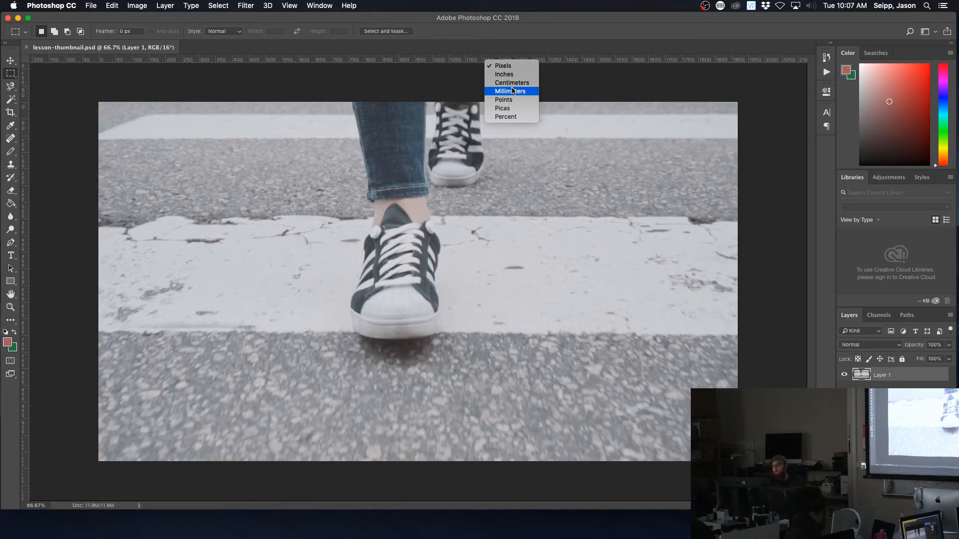
left_click(532, 45)
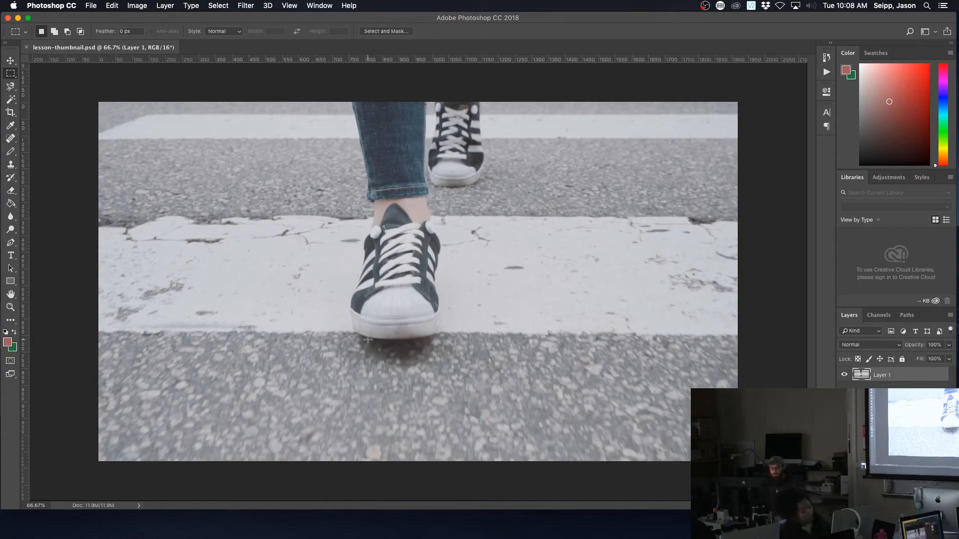
Examine the pixel grid along the front shoe's toe and dark side panel at magnifications up to 6400%.
key("z")
left_click_drag(368, 340, 467, 289)
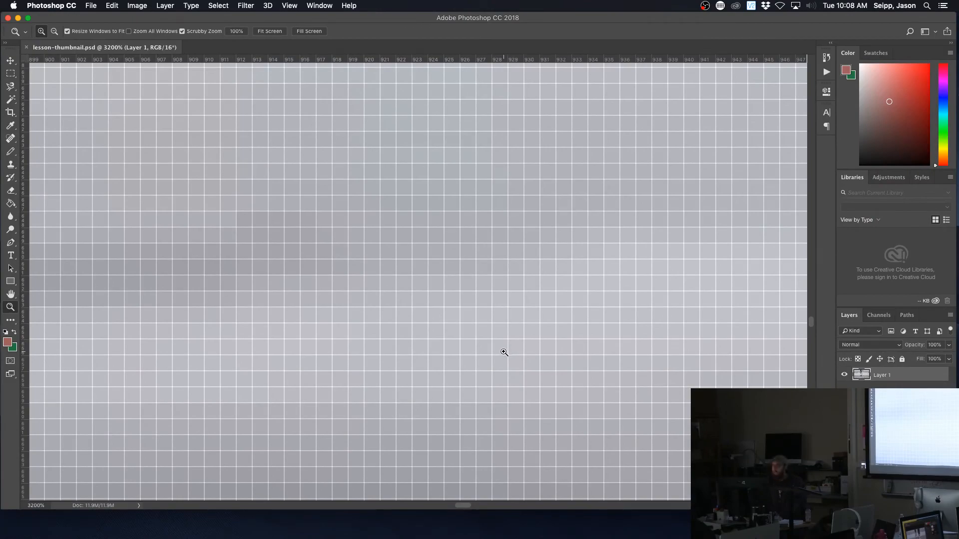
left_click(522, 352, "alt")
left_click(560, 347, "alt")
left_click(594, 381, "alt")
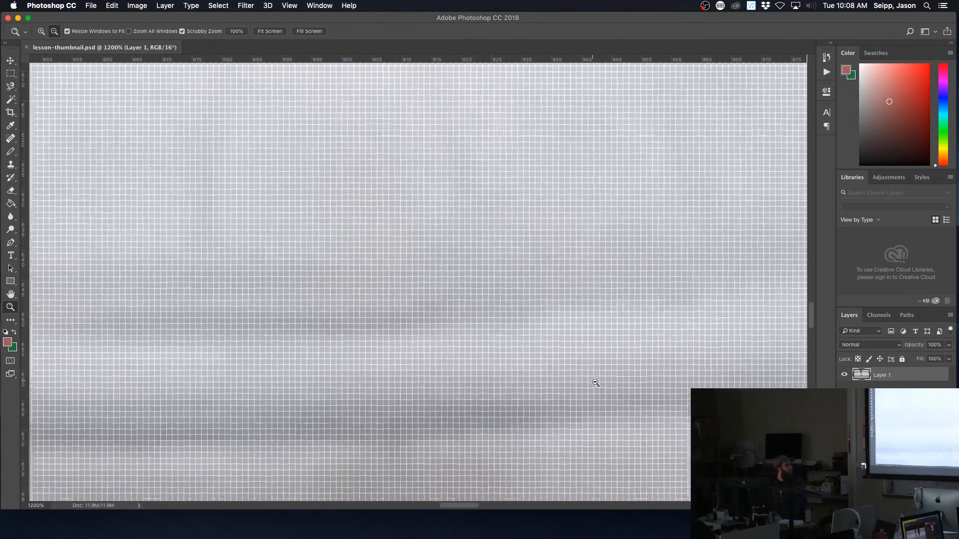
left_click(595, 383, "alt")
left_click(619, 385, "alt")
left_click(650, 397, "alt")
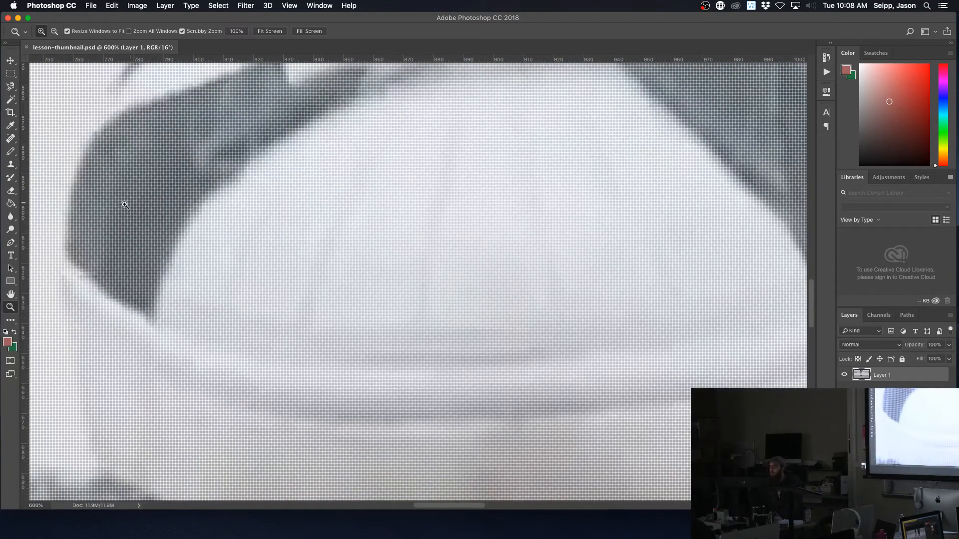
left_click(136, 217)
left_click_drag(136, 217, 230, 221)
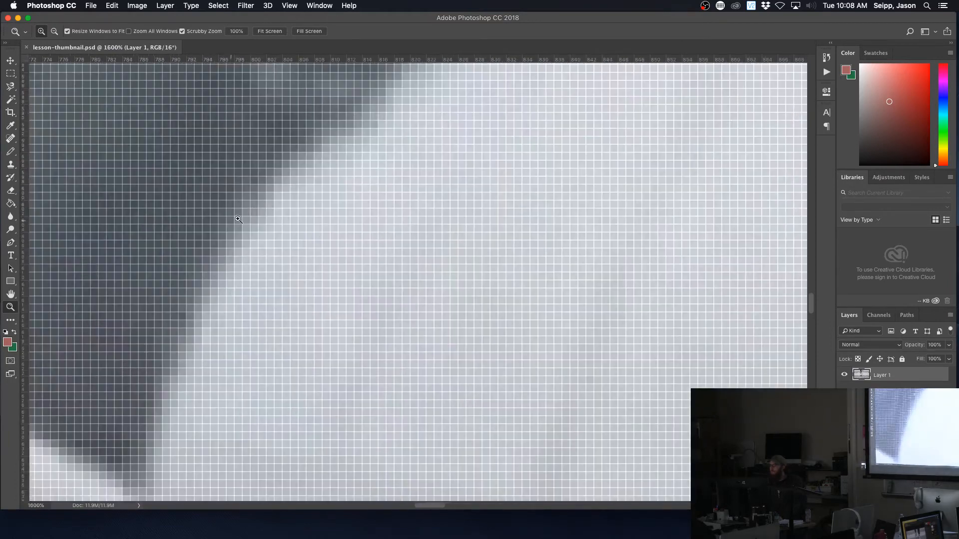
left_click(230, 221)
left_click(242, 201)
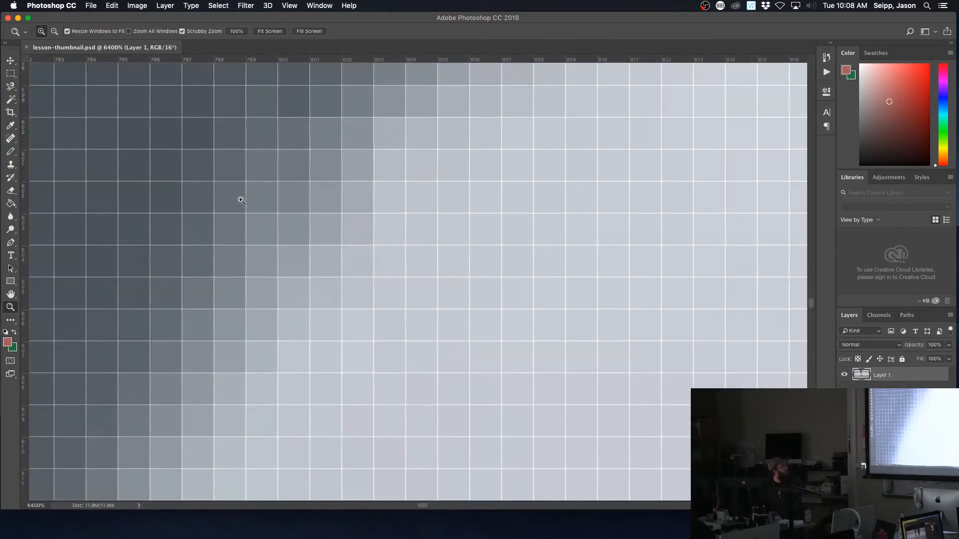
Zoom out from the pixel grid on the front shoe to the whole photo at 66.7%.
left_click(263, 254)
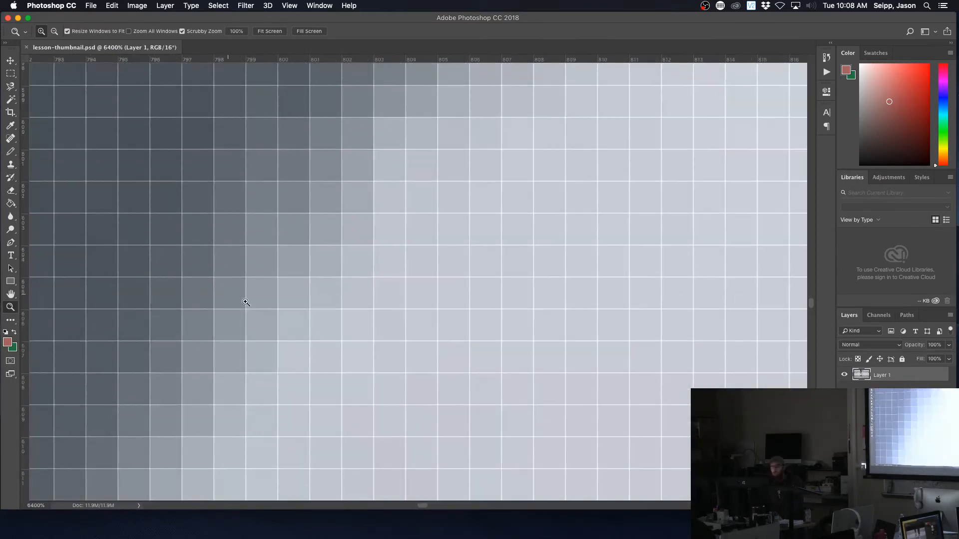
left_click(231, 264, "alt")
left_click(278, 261, "alt")
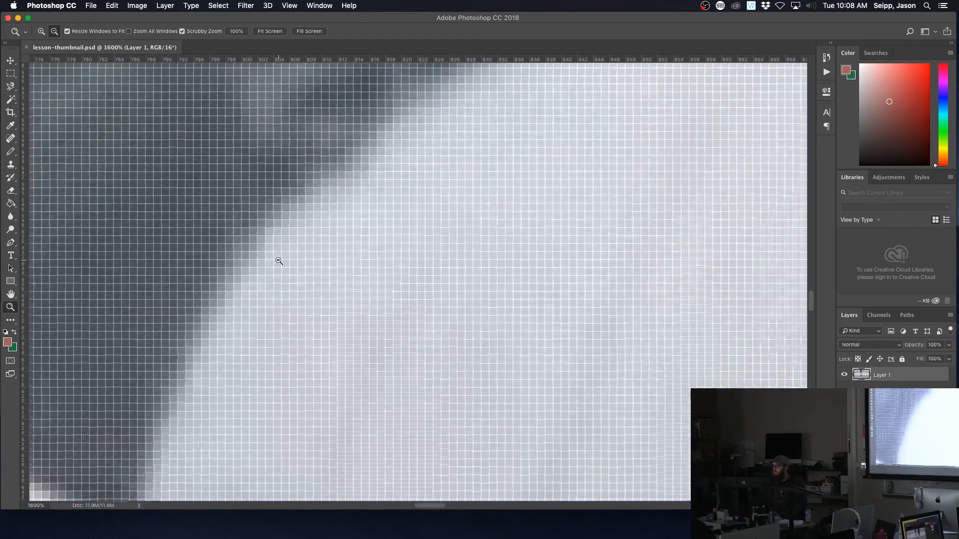
left_click(300, 264, "alt")
left_click(322, 265, "alt")
left_click(339, 267, "alt")
left_click(360, 278, "alt")
left_click(409, 287, "alt")
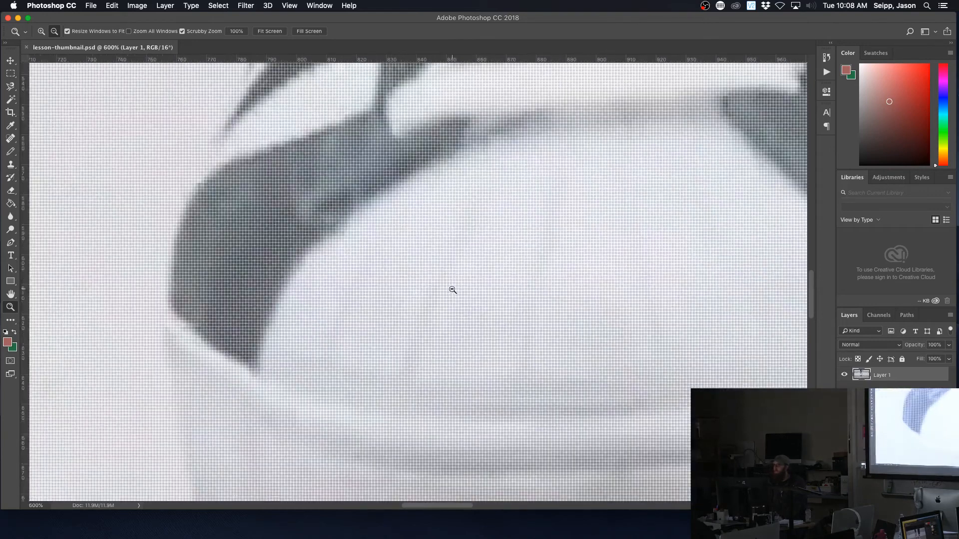
left_click(472, 289, "alt")
left_click(546, 280, "alt")
left_click(610, 280, "alt")
left_click(646, 280, "alt")
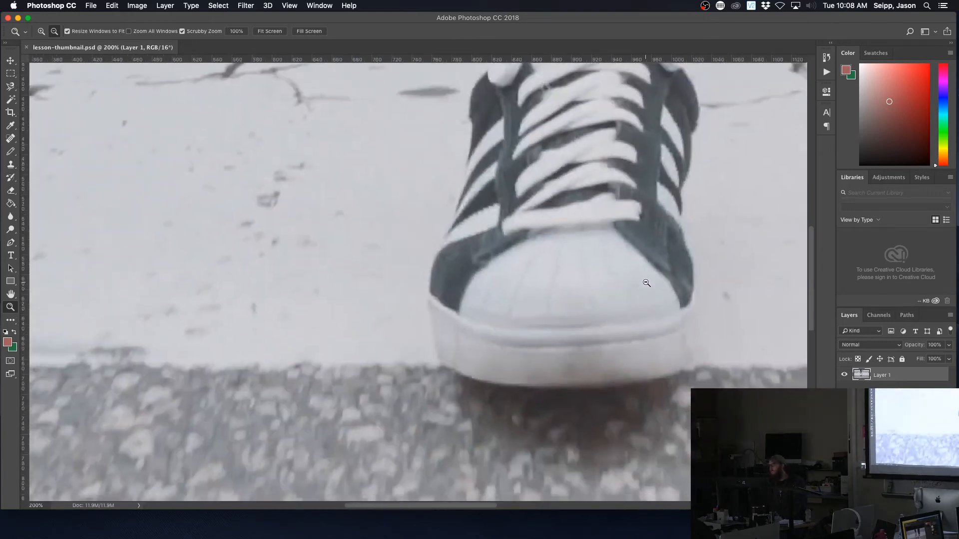
left_click(627, 272, "alt")
left_click(643, 270, "alt")
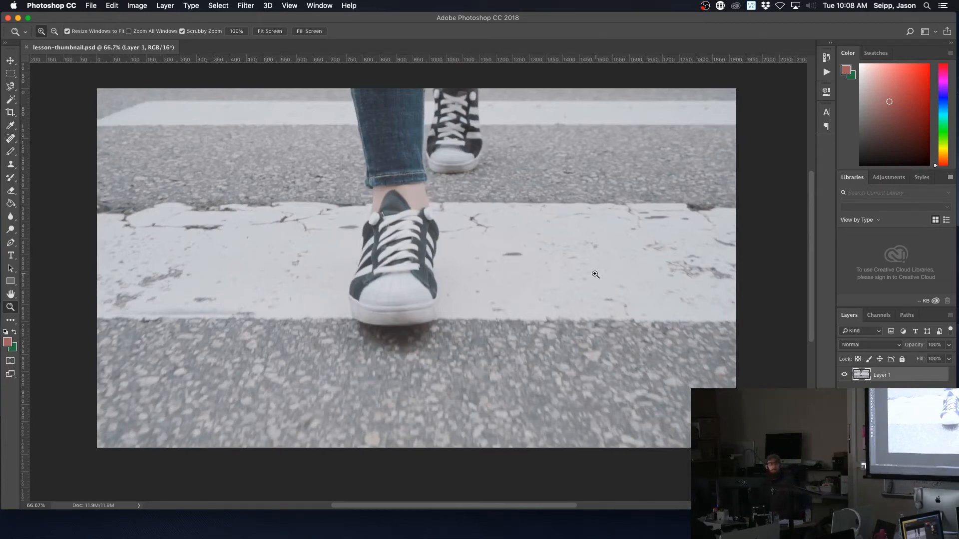
Look through the available Select, Filter, Window and Type commands without applying any of them.
key("a")
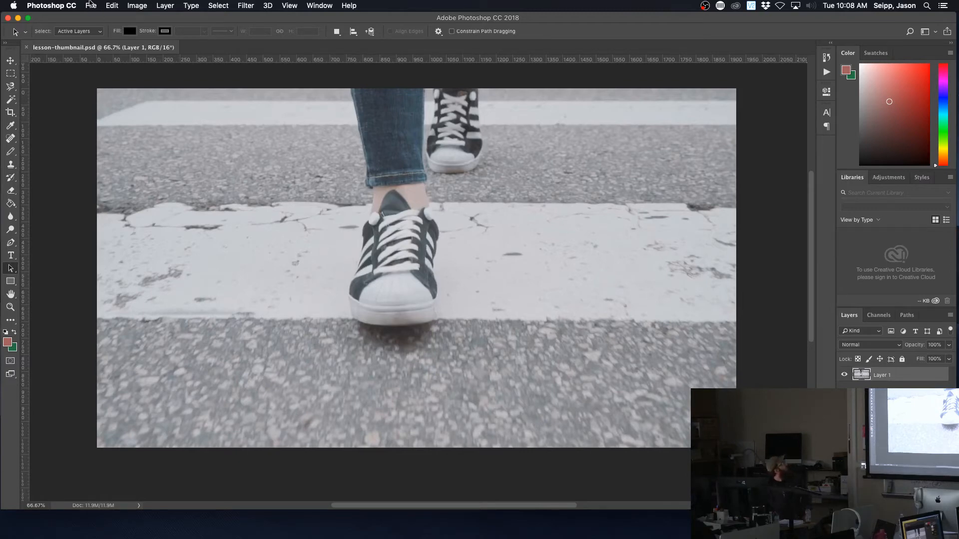
left_click(116, 6)
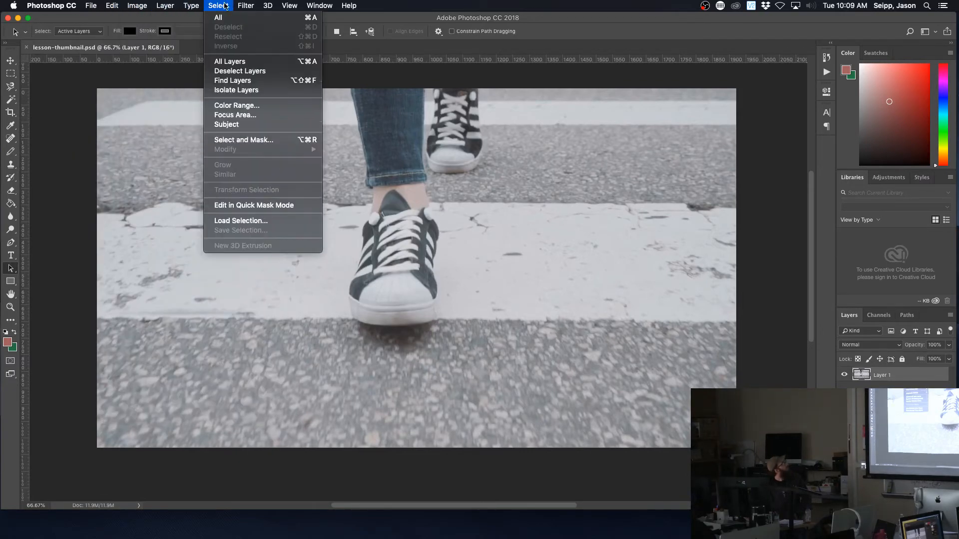
mouse_move(268, 6)
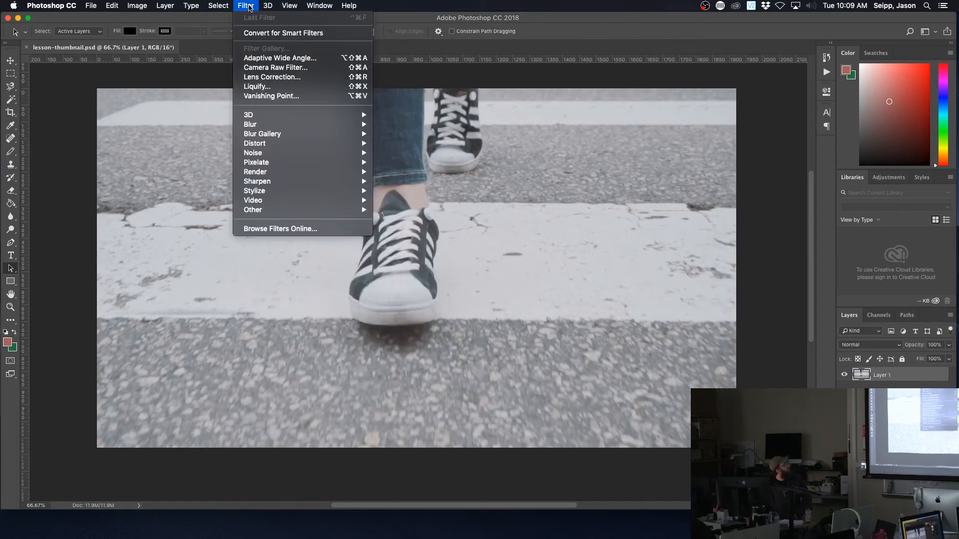
left_click(228, 7)
left_click(228, 7)
mouse_move(96, 7)
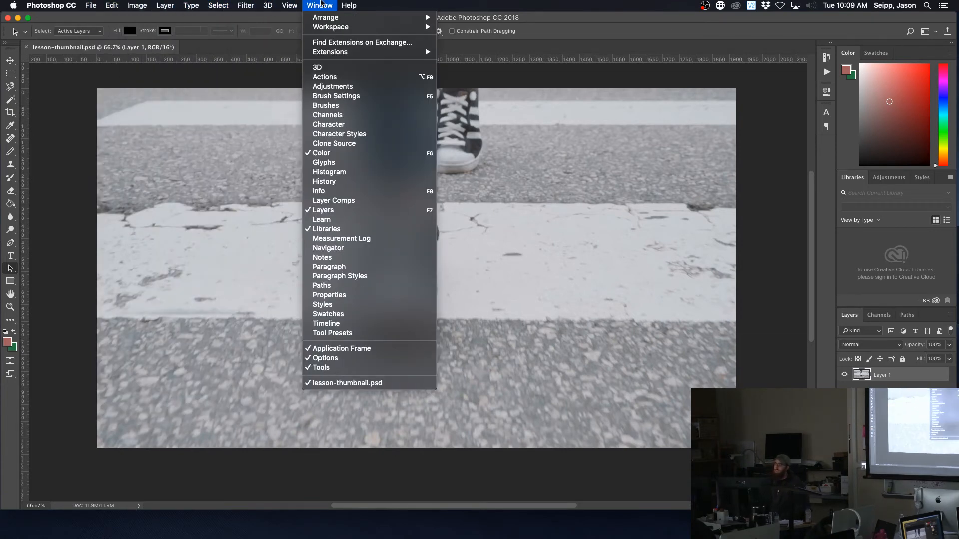
mouse_move(269, 5)
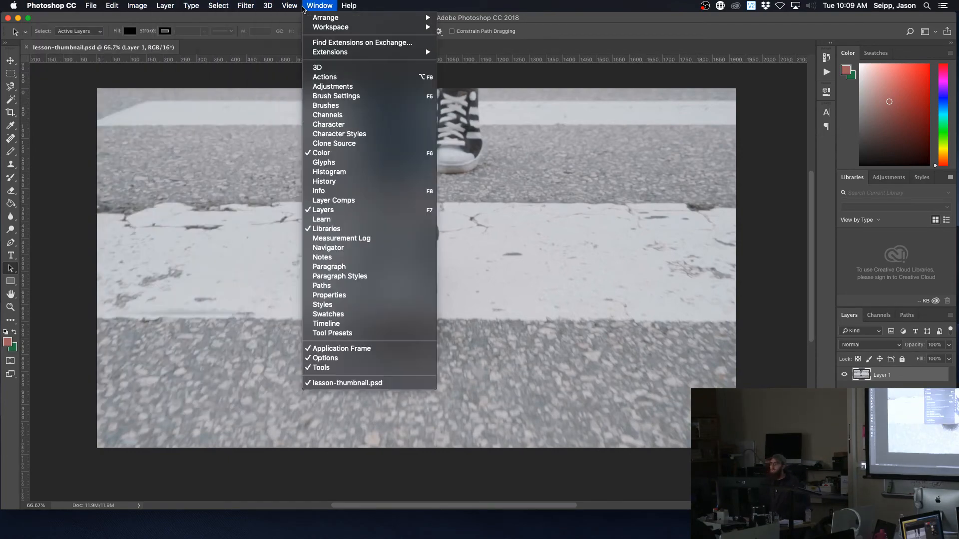
mouse_move(180, 9)
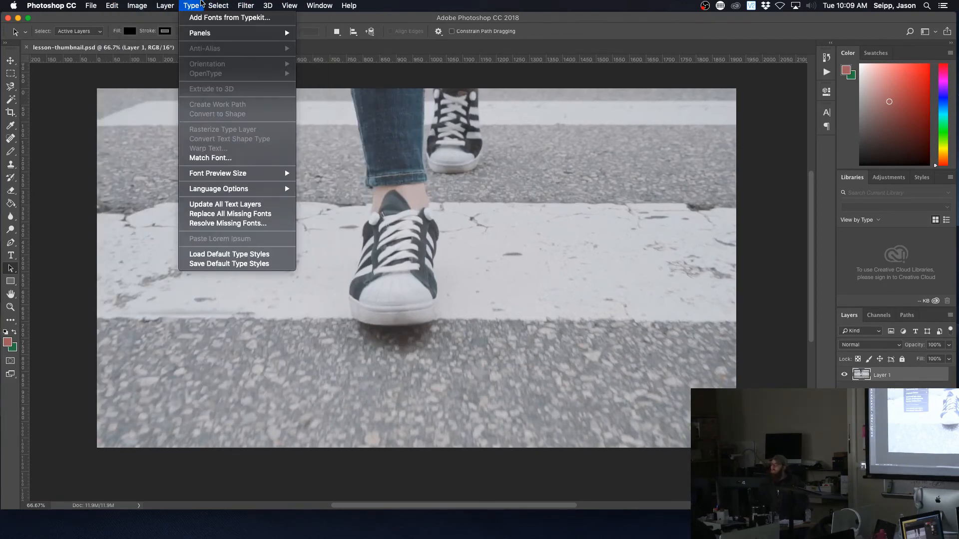
left_click(201, 4)
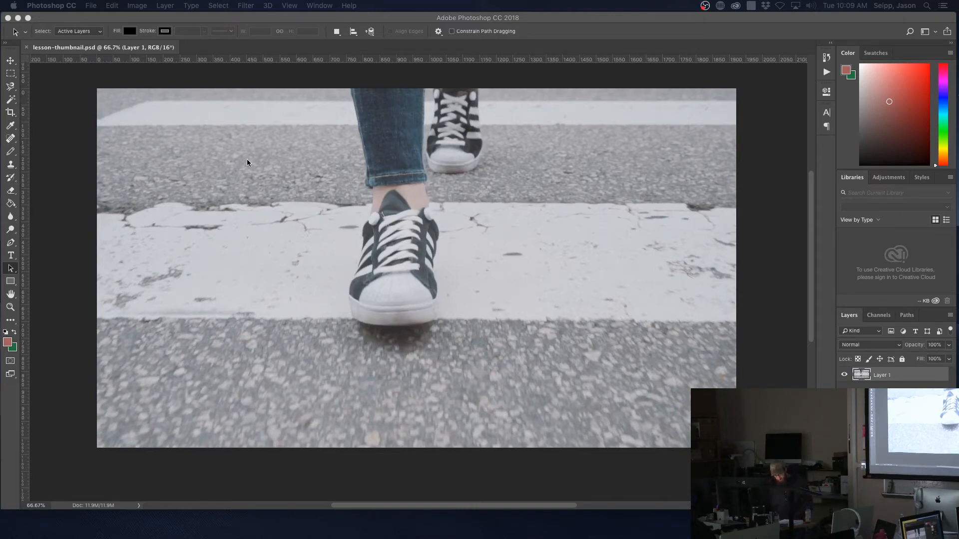
Try shifting Layer 1 far to the left with the Move tool and undo the move.
left_click(14, 64)
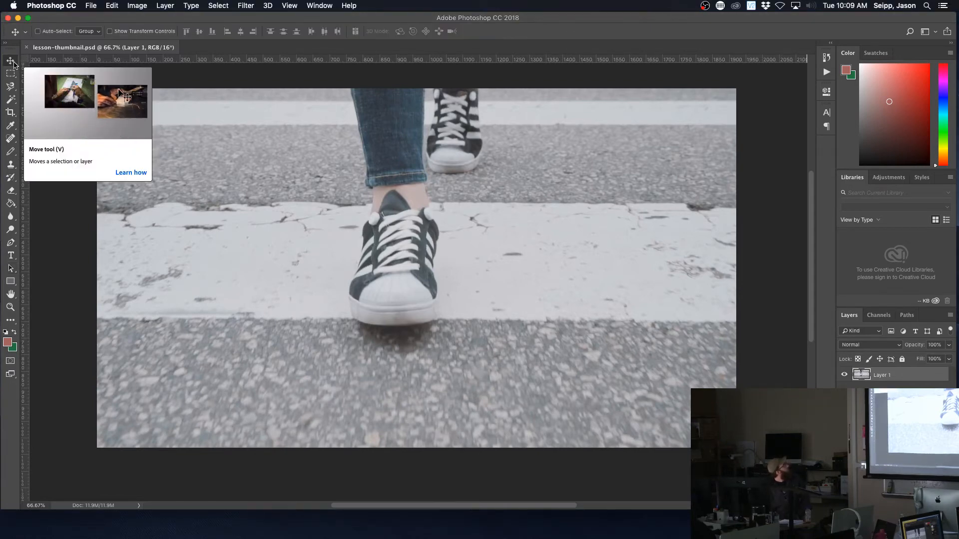
scroll(14, 64, "left", 1)
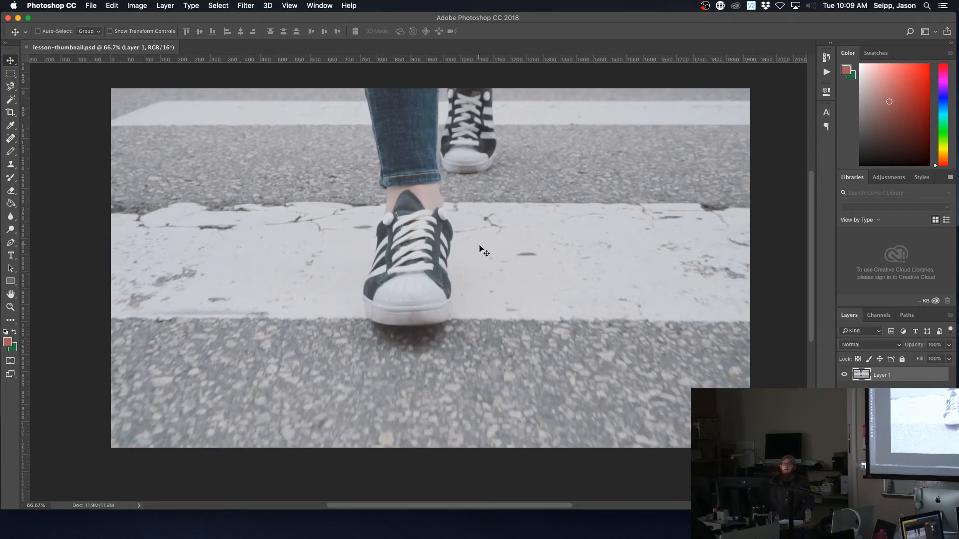
left_click_drag(527, 278, 298, 262)
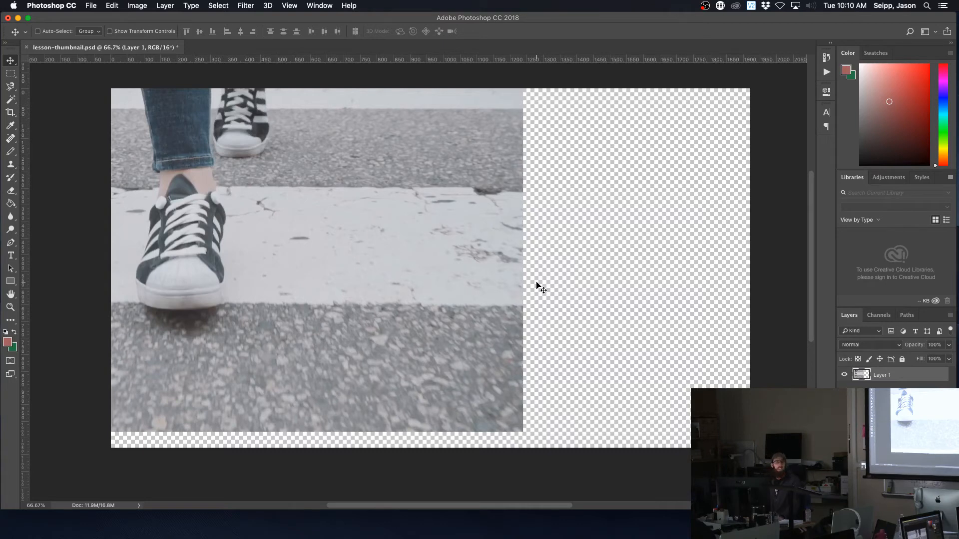
key("super+z")
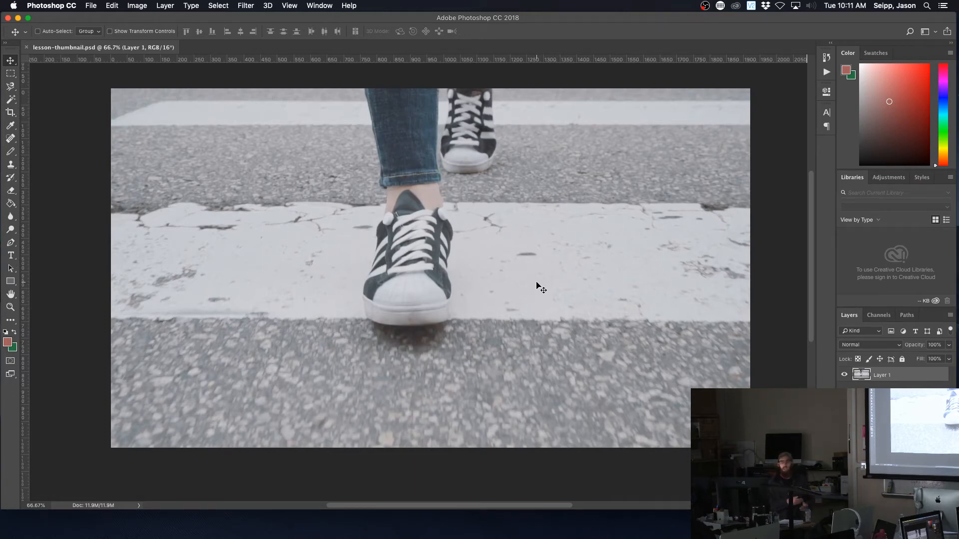
Step backward and forward through the edit history several times.
key("super+alt+z")
key("super+shift+z")
key("super+alt+z")
key("super+shift+z")
key("super+alt+z")
key("super+shift+z")
key("super+alt+z")
key("super+shift+z")
key("super+alt+z")
key("super+shift+z")
key("super+alt+z")
key("super+shift+z")
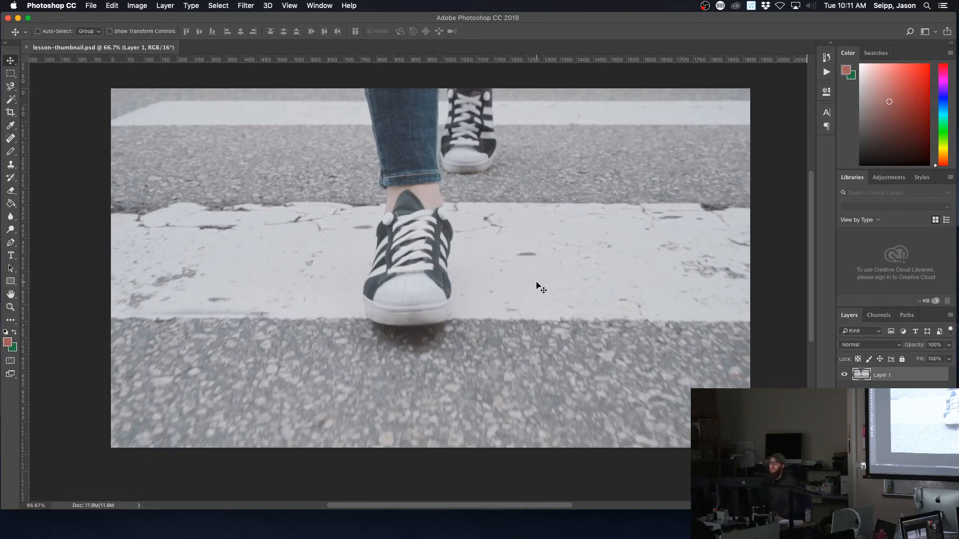
Try moving Layer 1 up-left and down-right on the canvas, toggle undo and redo, and return the photo to its original position.
left_click_drag(542, 268, 425, 171)
left_click_drag(374, 195, 604, 293)
key("super+z")
key("super+z")
key("super+z")
key("super+z")
key("super+z")
key("super+z")
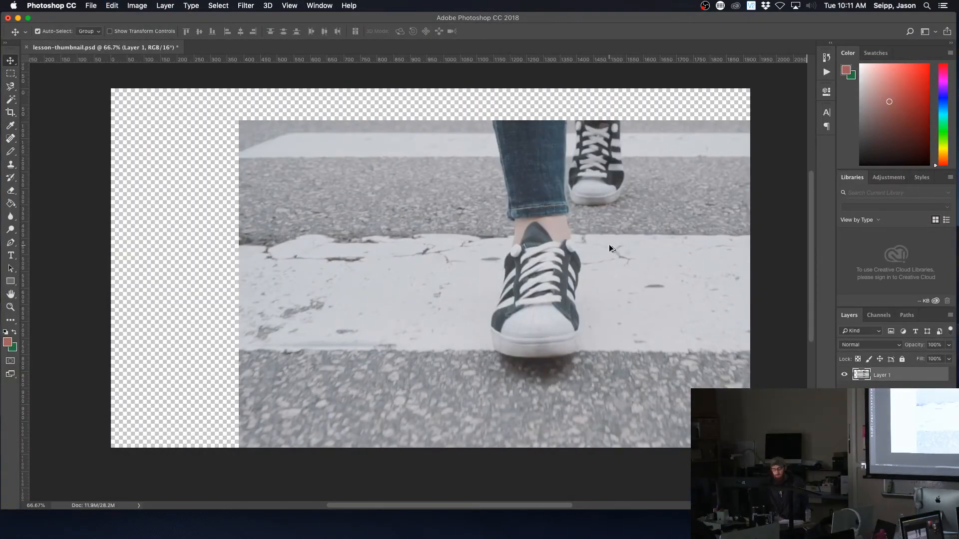
key("super+z")
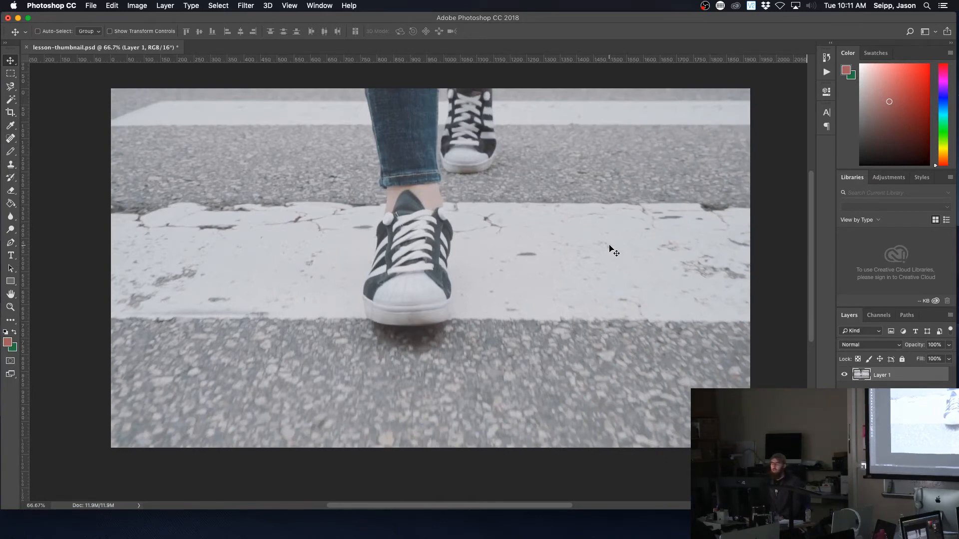
Move Layer 1 down and left and fill the exposed transparent area with the foreground colour using the Paint Bucket.
left_click_drag(497, 188, 354, 296)
left_click(11, 203)
left_click(274, 172)
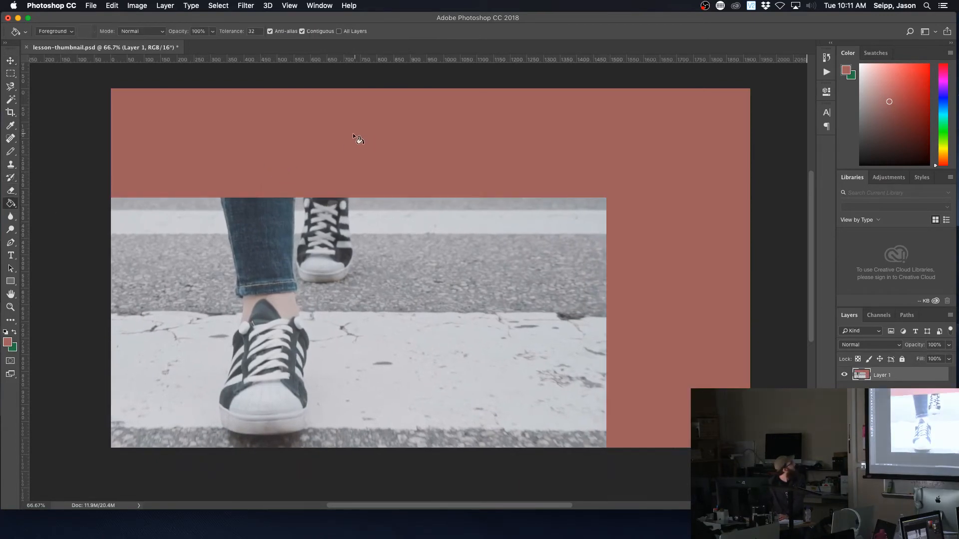
left_click(11, 61)
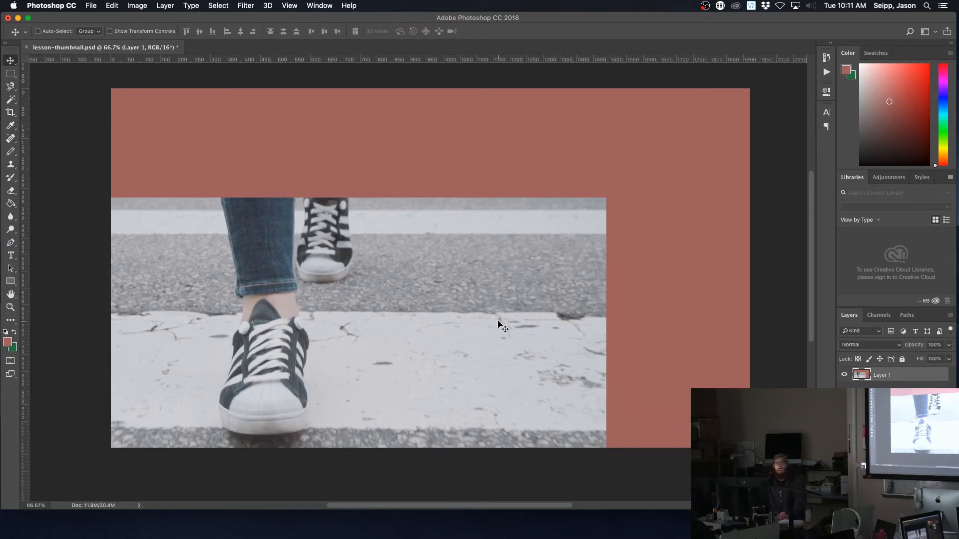
Toggle undo and redo of the colour fill and step back to the photo's original position.
key("super+z")
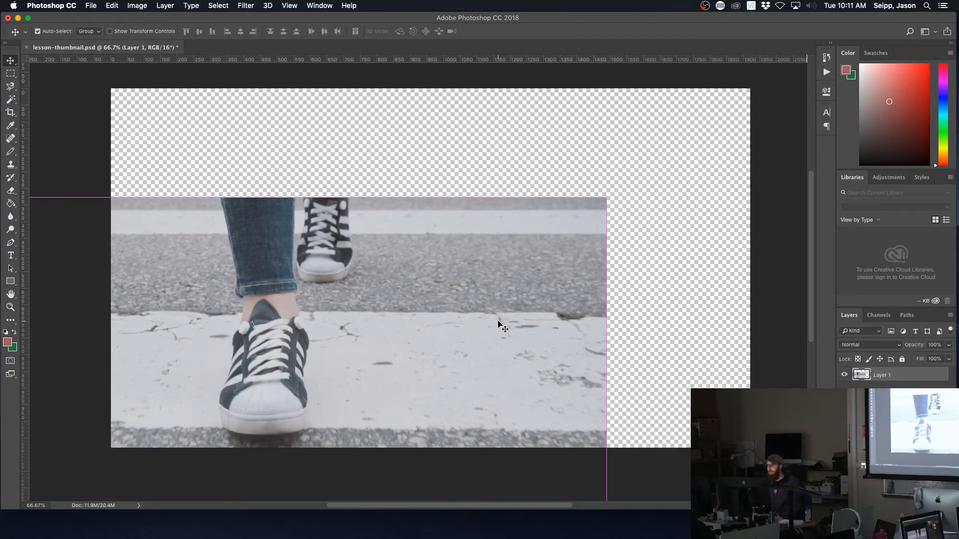
key("super+z")
key("super+z")
key("super+z")
key("super+z")
key("super+z")
key("super+z")
key("super+z")
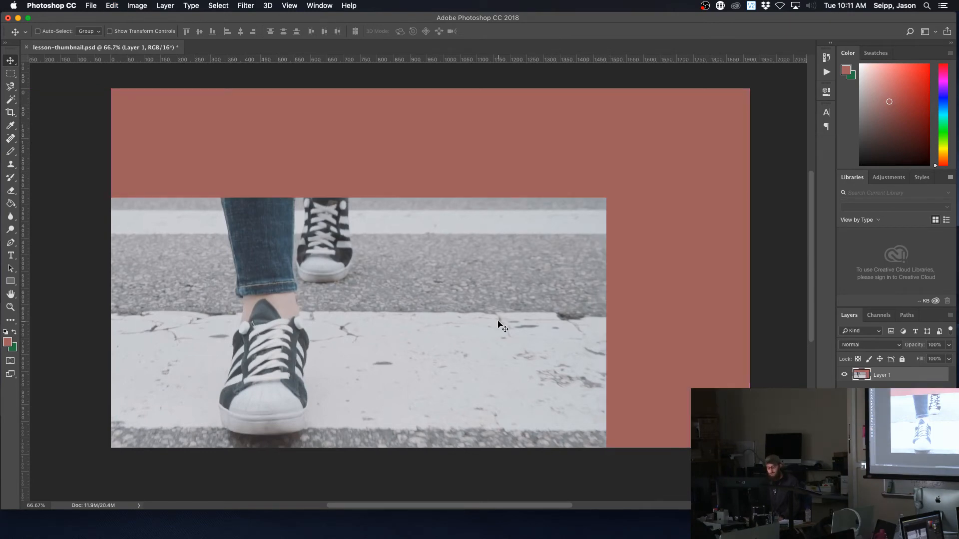
key("super+z")
key("alt+super+z")
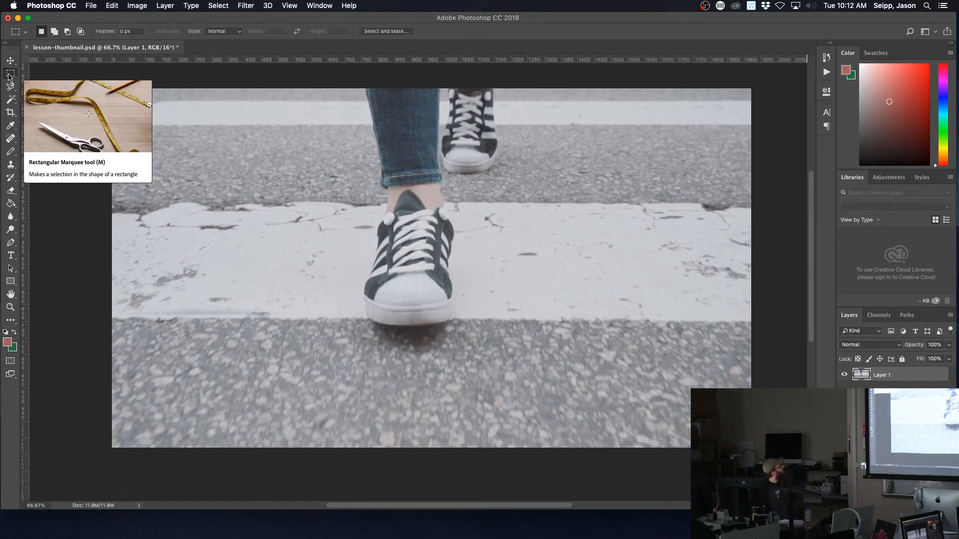
Check the Marquee tool variants, draw several rectangular selections across the photo with the Rectangular Marquee tool, and deselect.
left_click(9, 76)
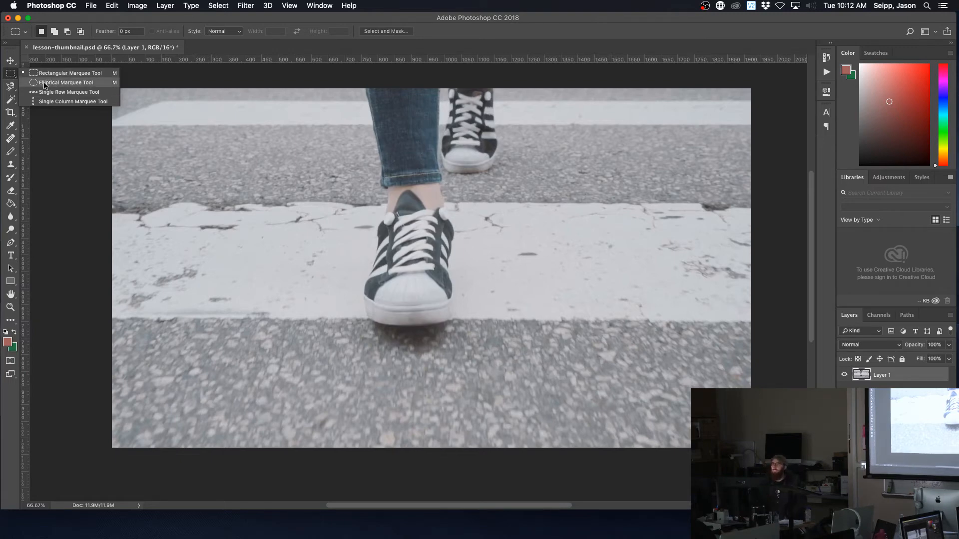
left_click(6, 75)
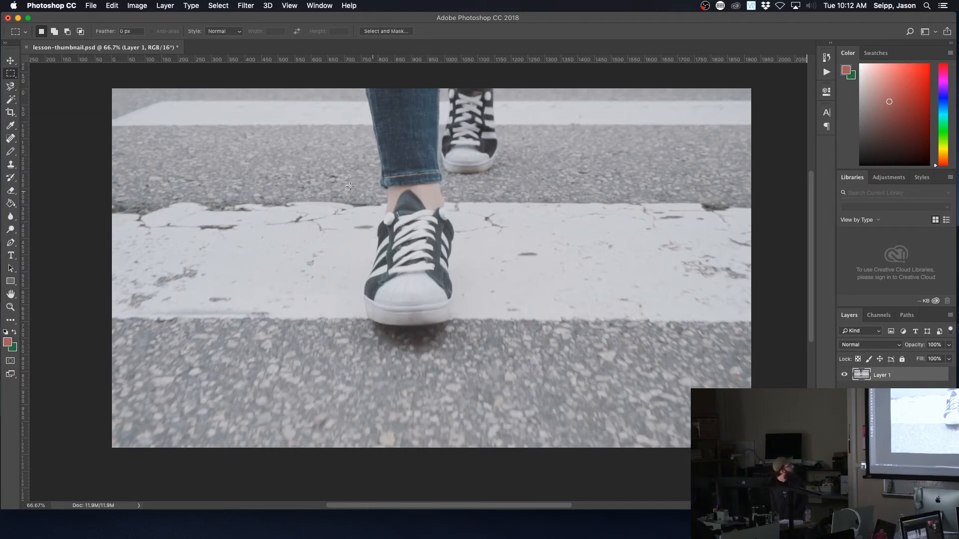
left_click_drag(215, 152, 347, 195)
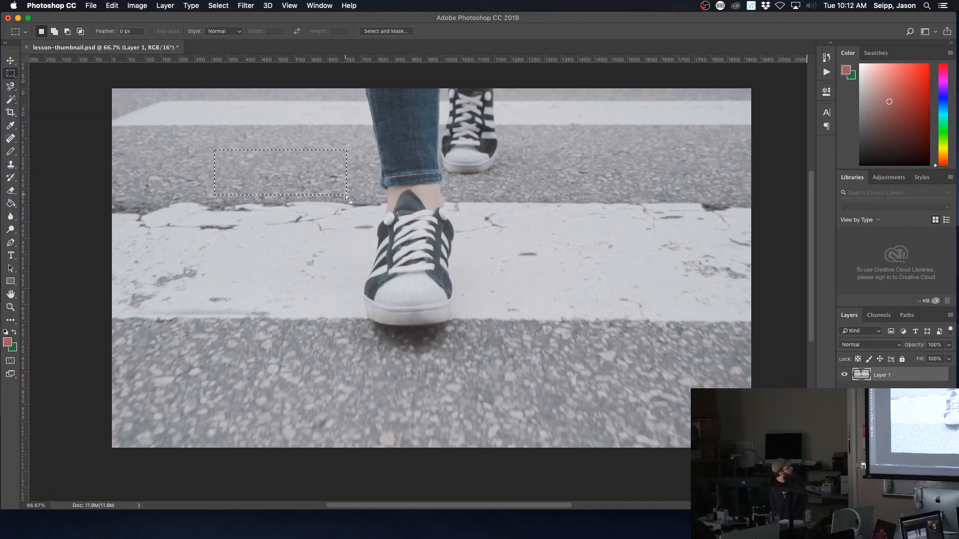
left_click_drag(545, 171, 566, 314)
left_click_drag(630, 239, 479, 409)
left_click_drag(169, 287, 240, 411)
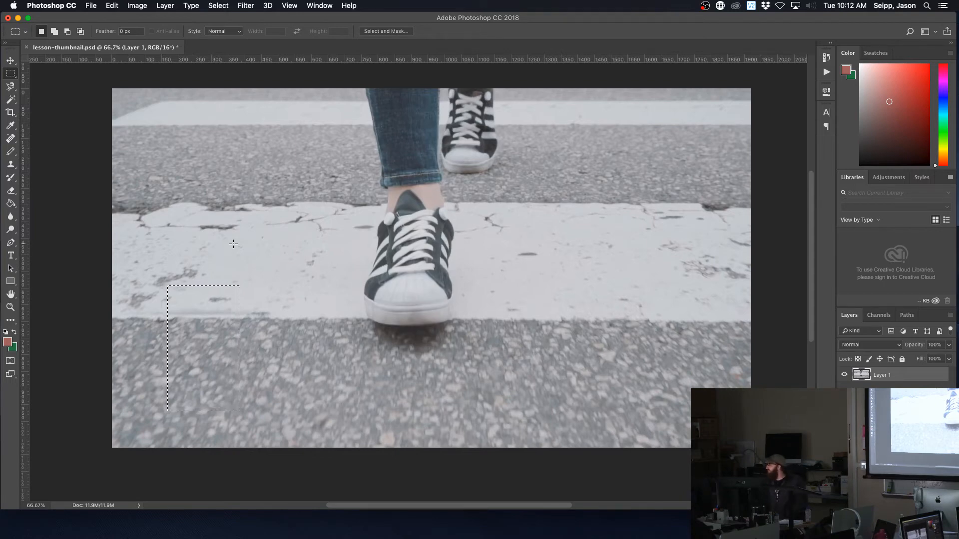
left_click(205, 305)
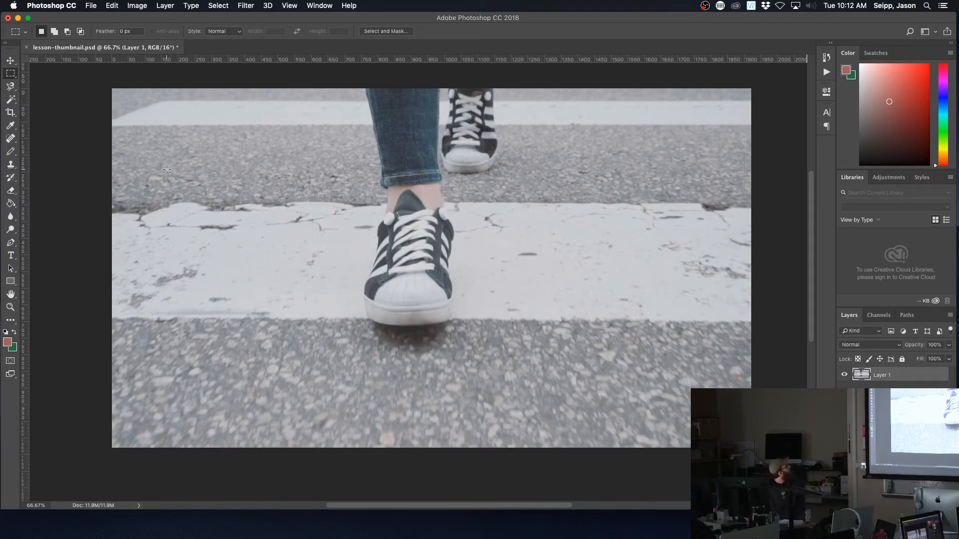
Select the jeans leg and both shoes by tracing their edges with the Magnetic Lasso tool.
left_click(7, 89)
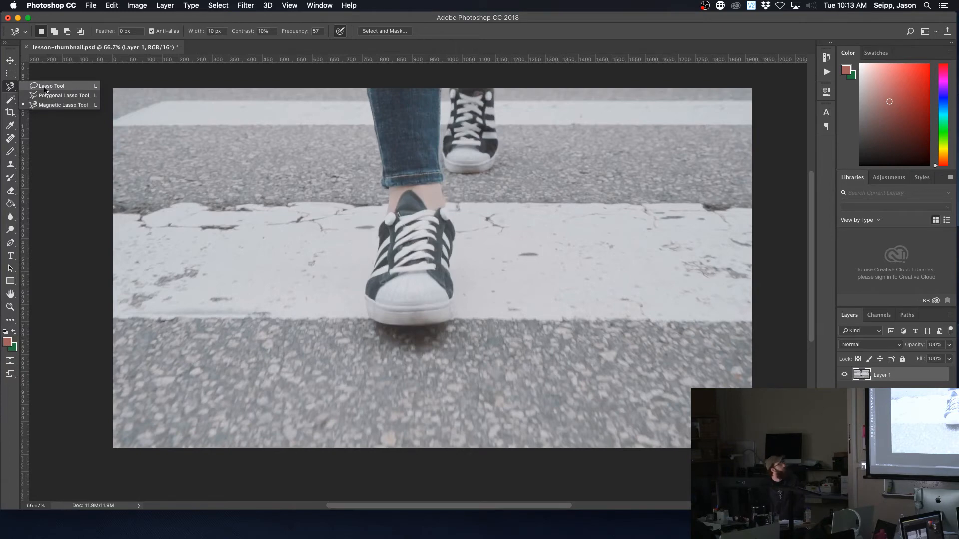
left_click(50, 105)
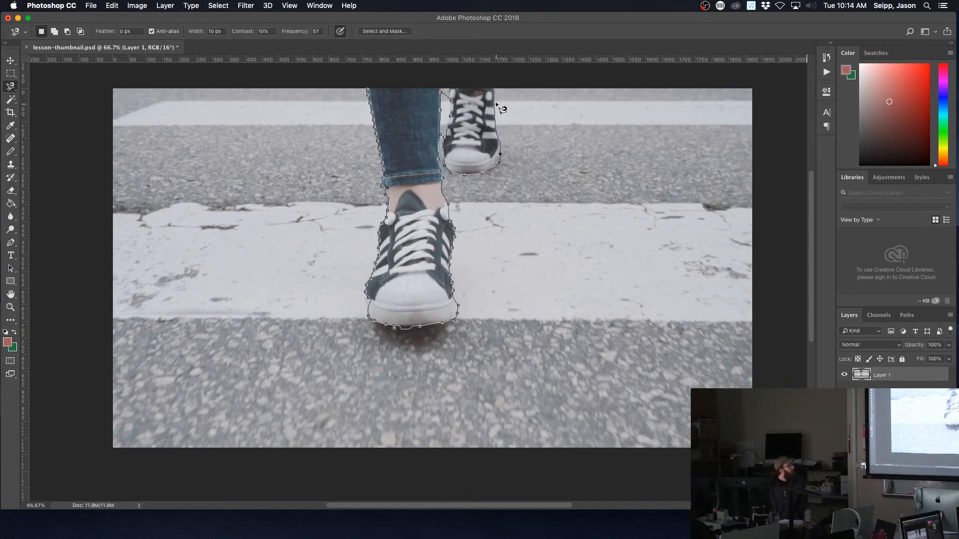
double_click(494, 87)
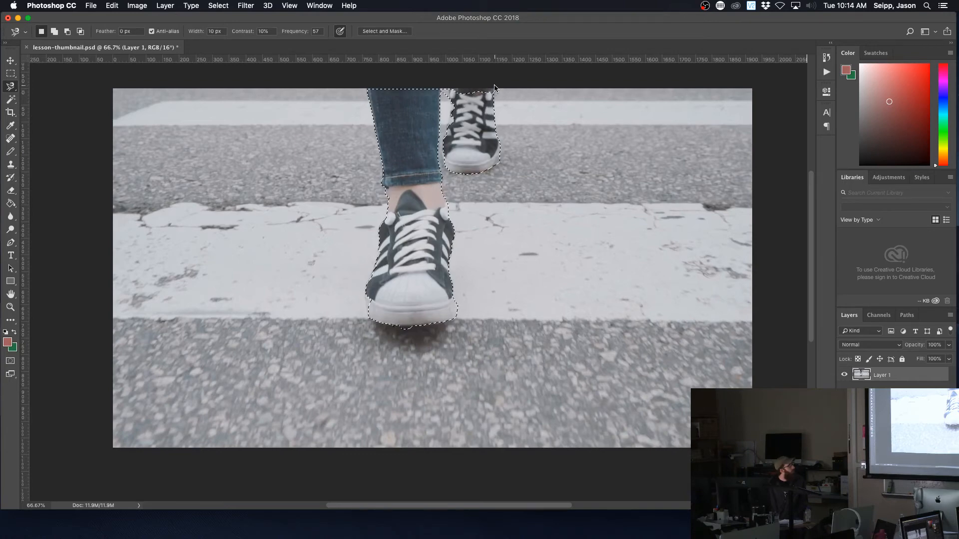
Clear the selection, trace a looser Magnetic Lasso outline around the leg and both shoes, and deselect it.
left_click(392, 101)
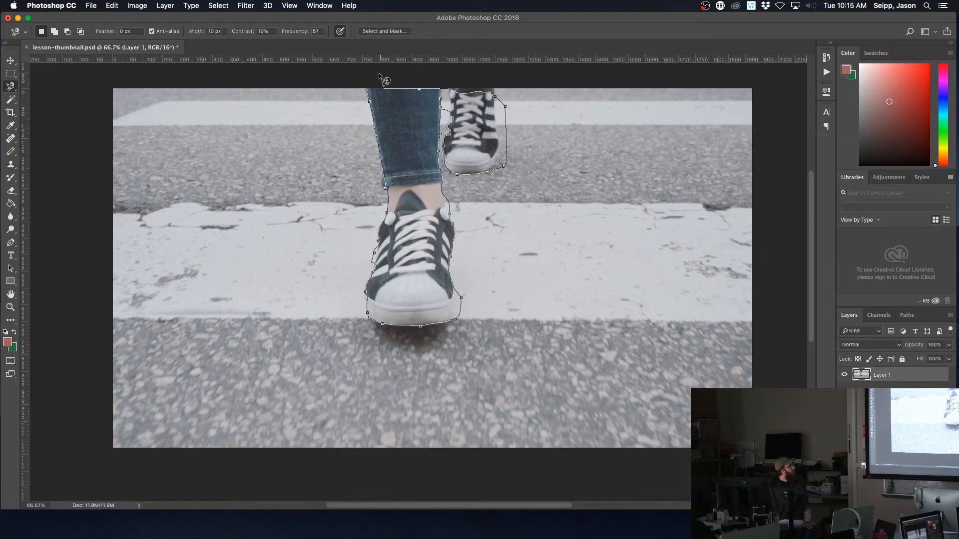
left_click(369, 90)
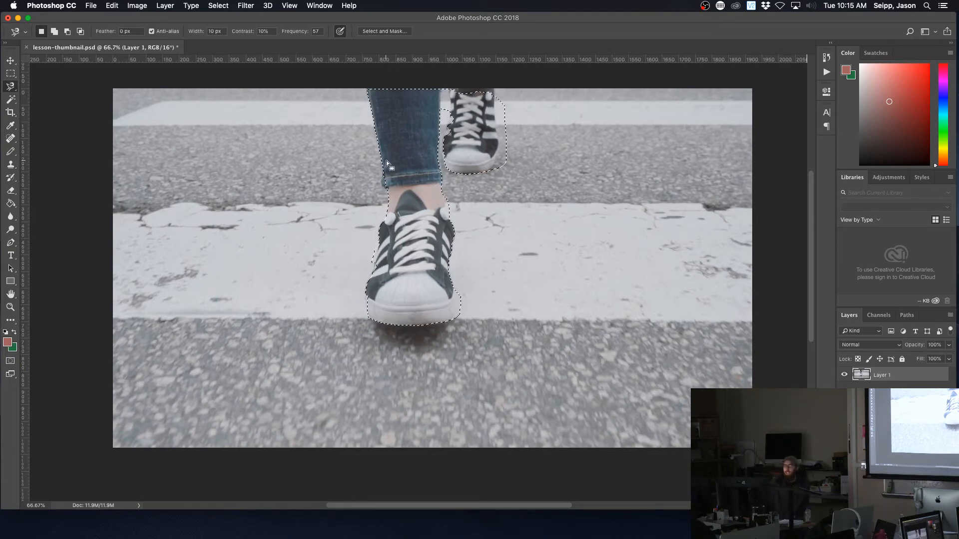
scroll(379, 102, "left", 1)
left_click(378, 102)
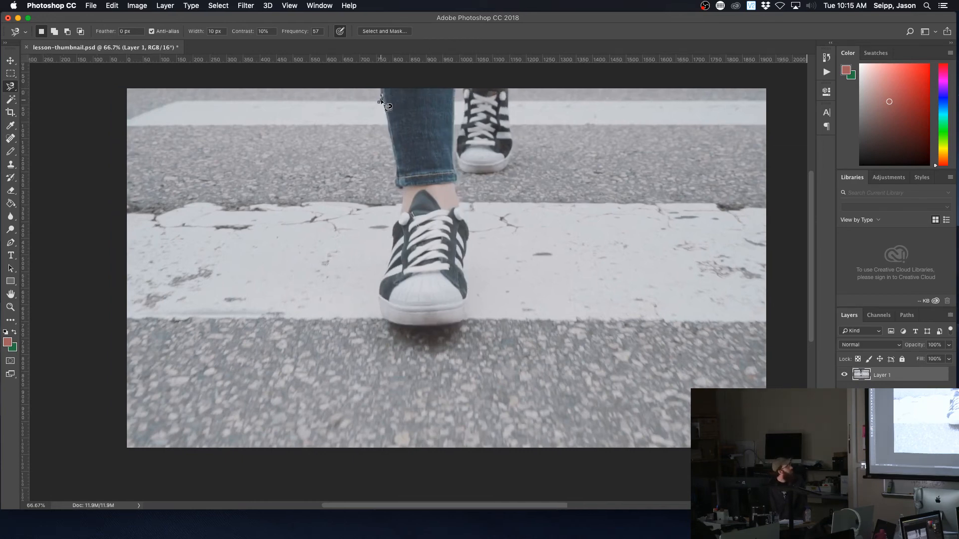
Select the jeans leg and both shoes again with a fresh Magnetic Lasso outline closed at the photo's upper edge.
key("Escape")
left_click(382, 90)
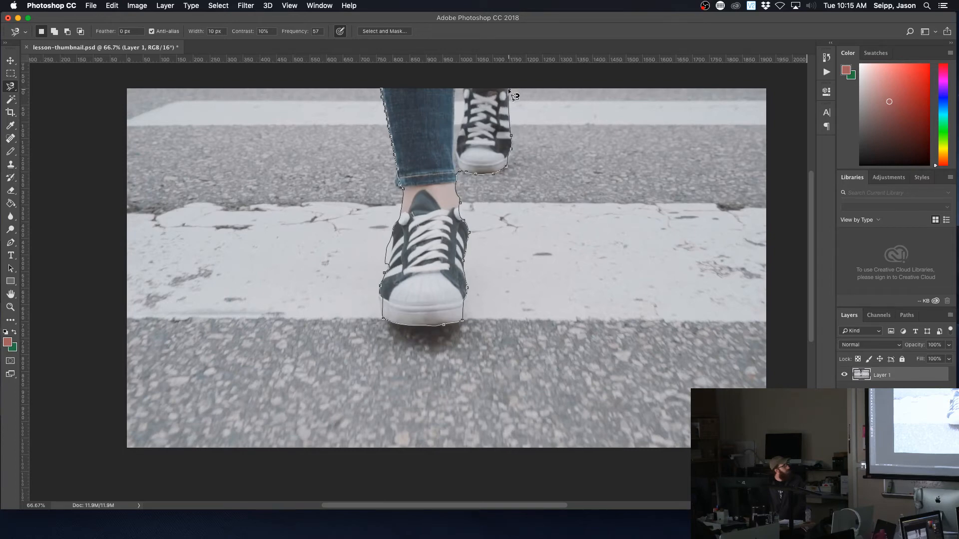
left_click(382, 90)
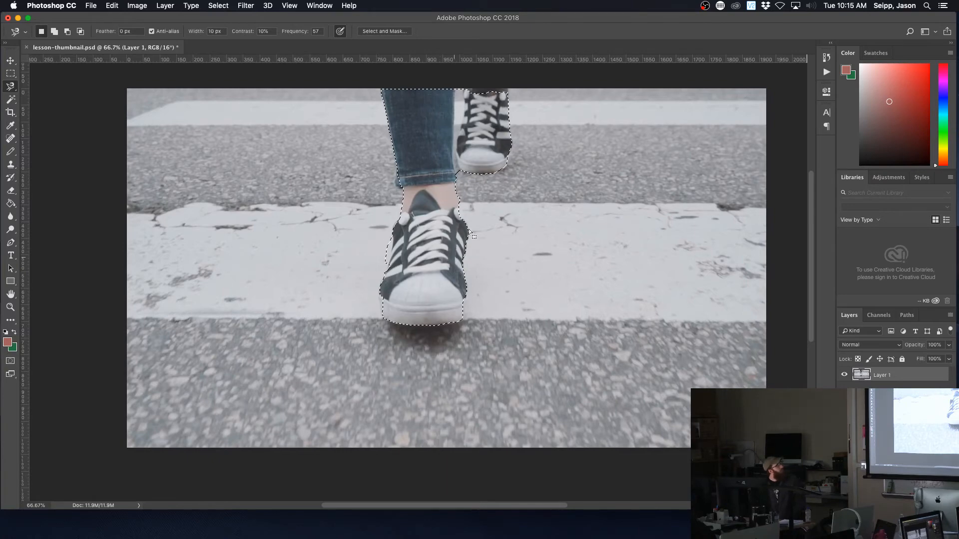
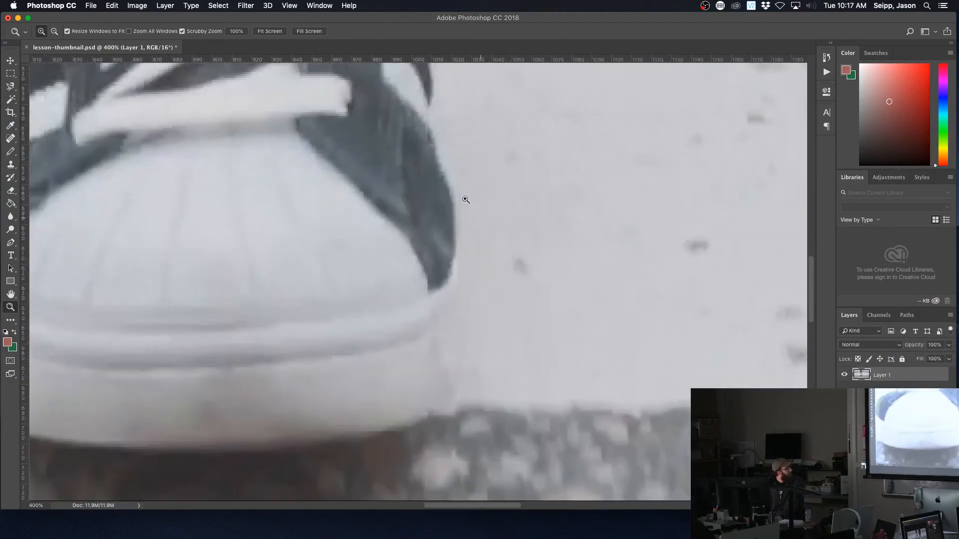
Inspect the selection's edge around the jeans cuff, the ankle and the rear shoe at different magnifications.
left_click(367, 300, "alt")
left_click(367, 299, "alt")
left_click(367, 299, "alt")
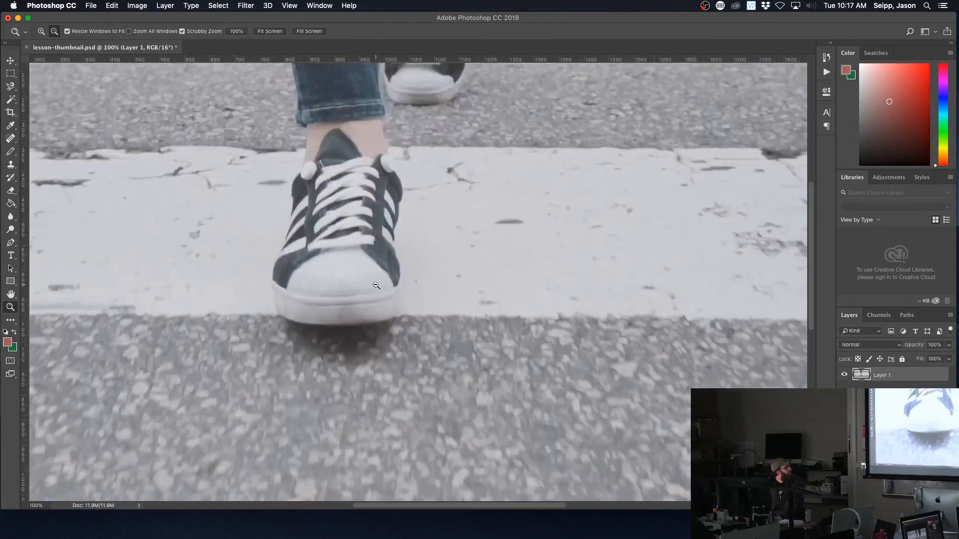
left_click(375, 112, "alt")
left_click(374, 111, "alt")
left_click(428, 132)
left_click(331, 123)
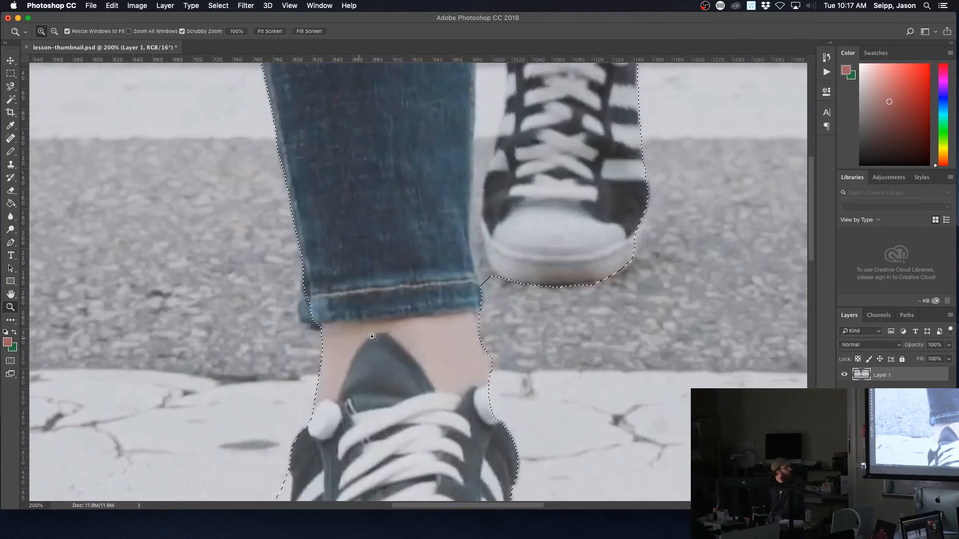
left_click(480, 309, "alt")
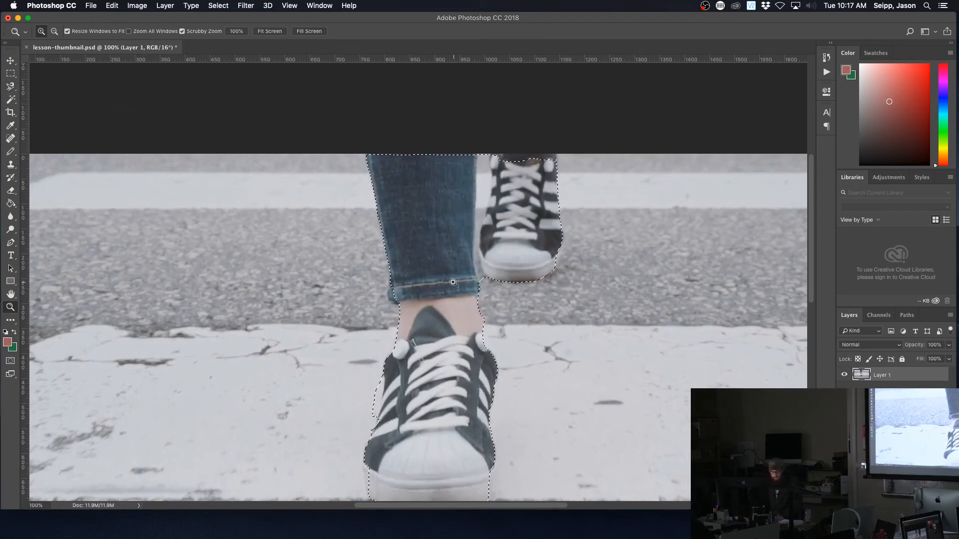
scroll(453, 282, "down", 5)
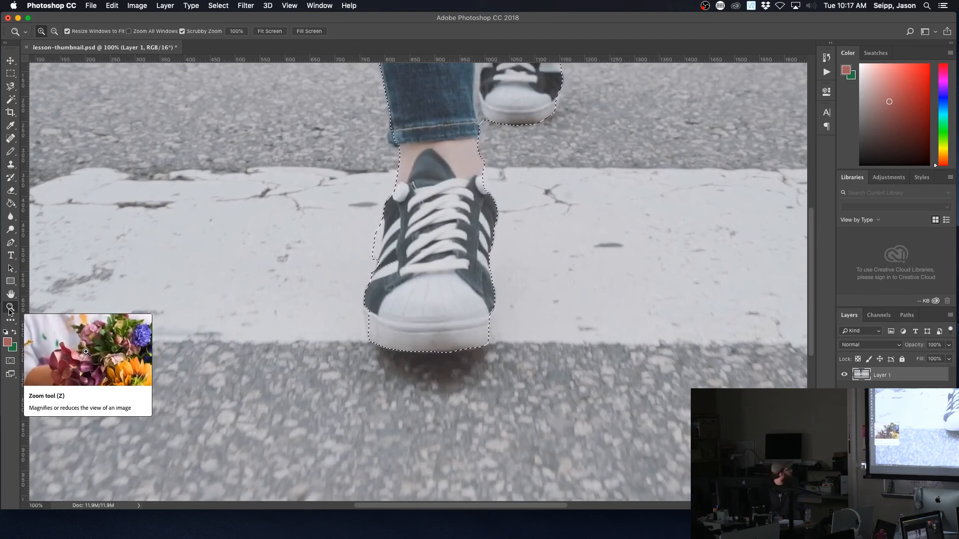
Examine the selection outline along the front shoe's sides and laces for inaccurate areas, up close and in full view.
left_click(444, 253)
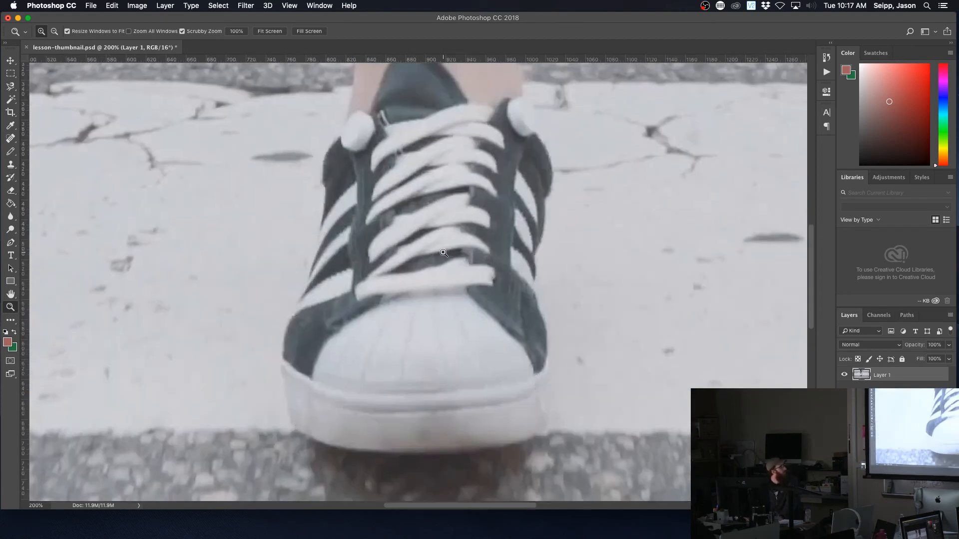
left_click(441, 252)
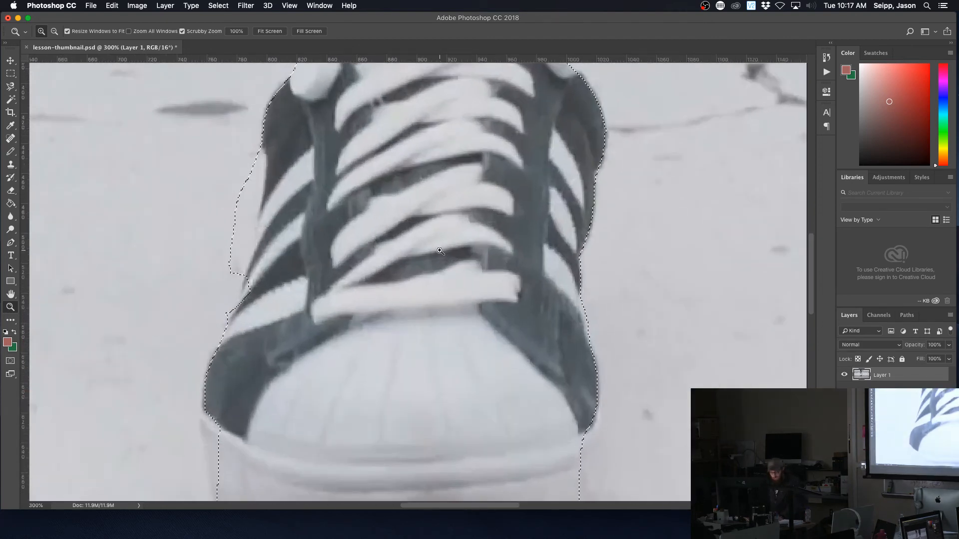
key("super+d")
left_click(450, 243, "alt")
left_click(450, 244, "alt")
left_click(424, 246, "alt")
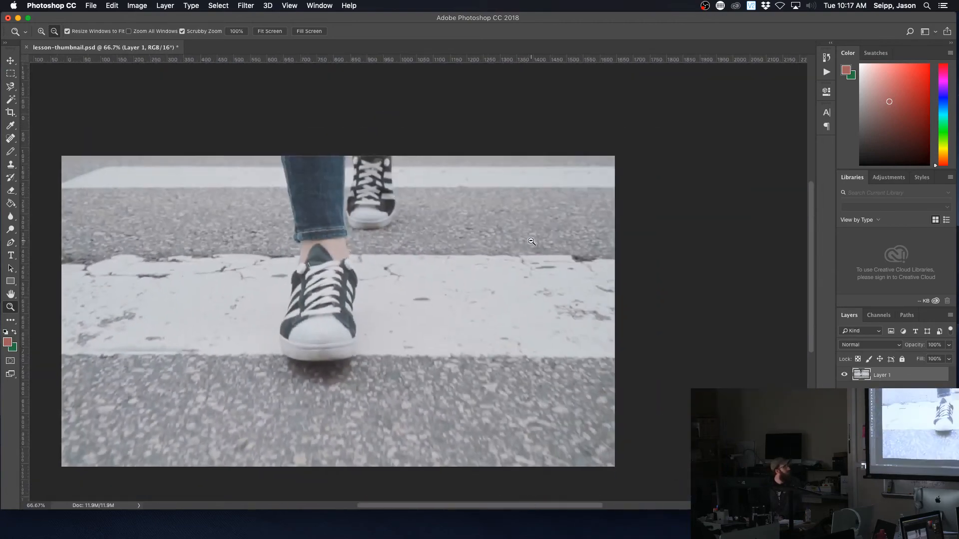
left_click(387, 249, "alt")
key("super+d")
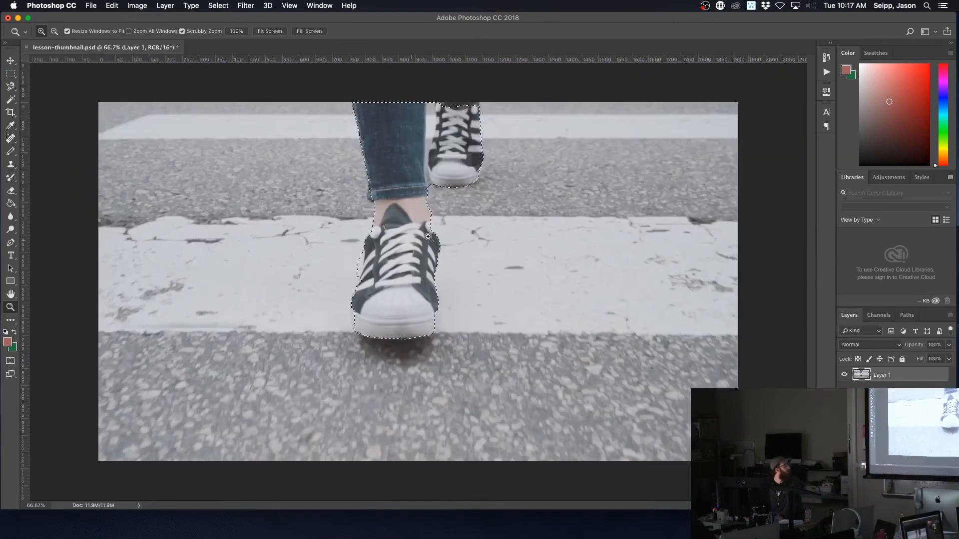
left_click(322, 283)
left_click(323, 284)
left_click(434, 236, "alt")
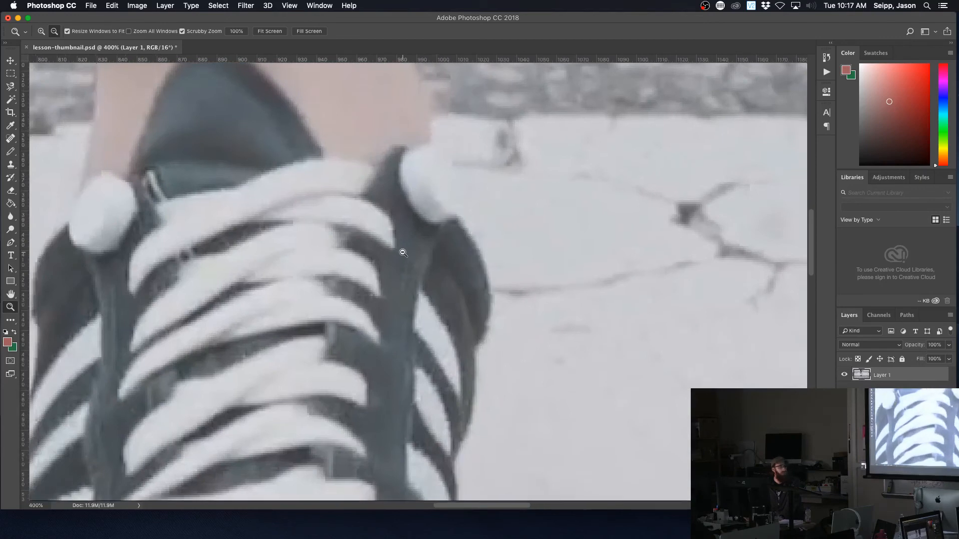
left_click(403, 252, "alt")
left_click(403, 253, "alt")
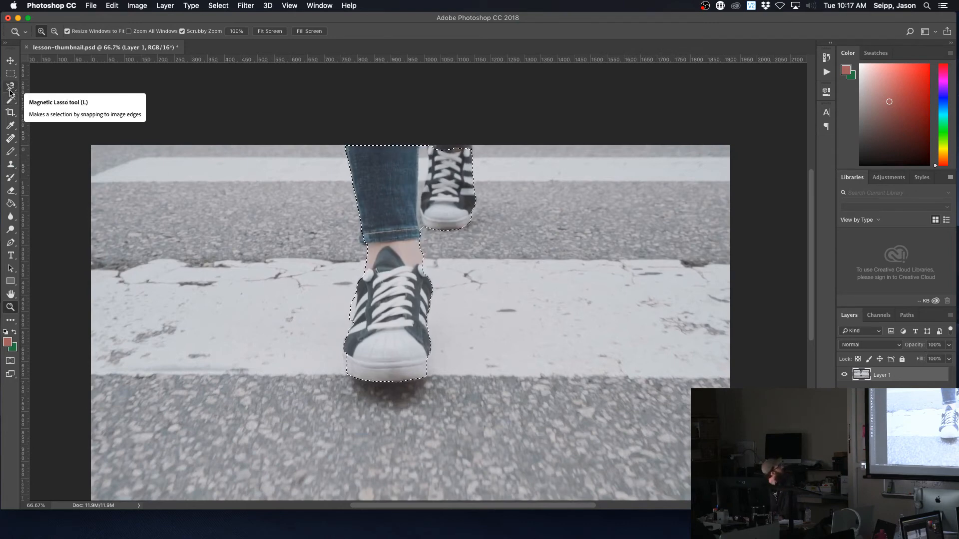
Switch from the Magnetic Lasso to the standard Lasso tool and magnify the jeans cuff to 300%.
left_click(10, 88)
left_click(10, 88)
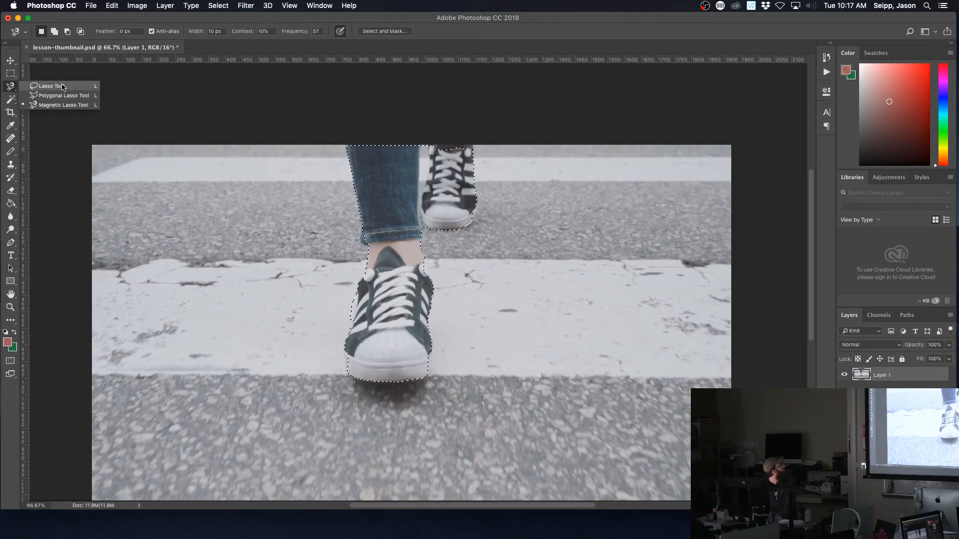
left_click(62, 87)
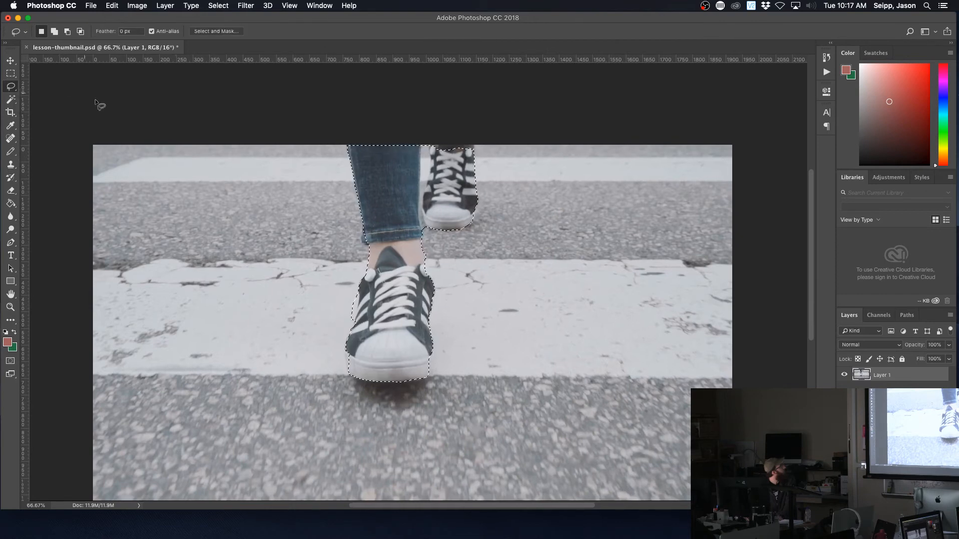
key("z")
left_click(364, 240)
left_click(370, 239)
left_click(378, 236)
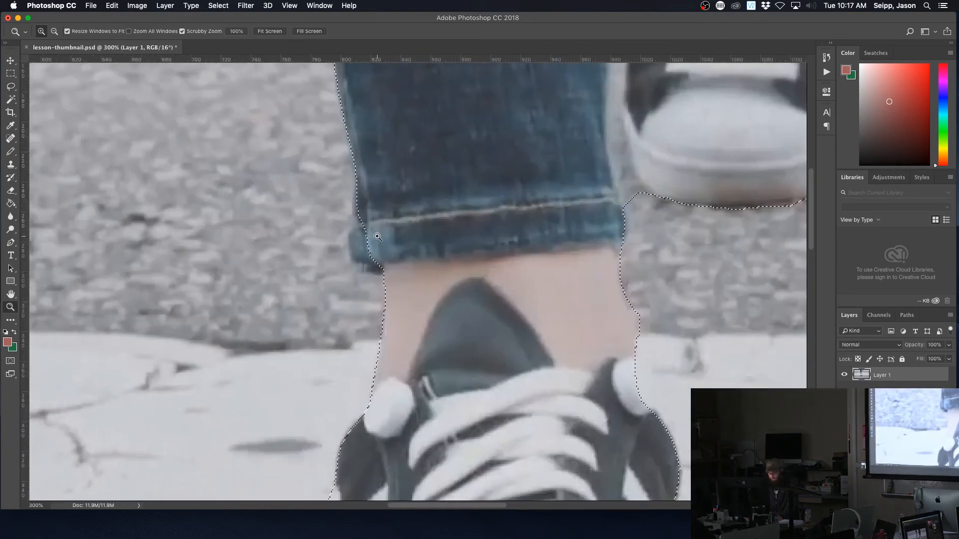
key("l")
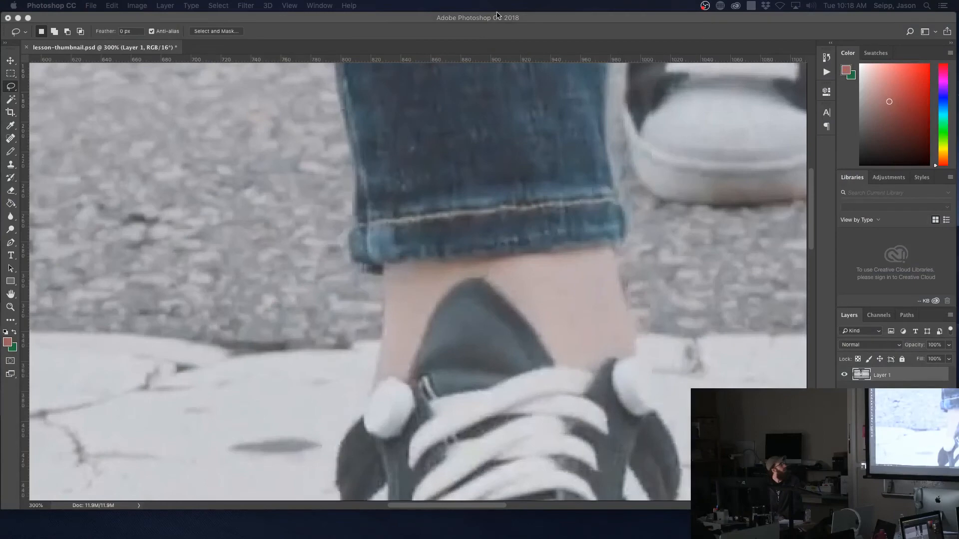
left_click(390, 38)
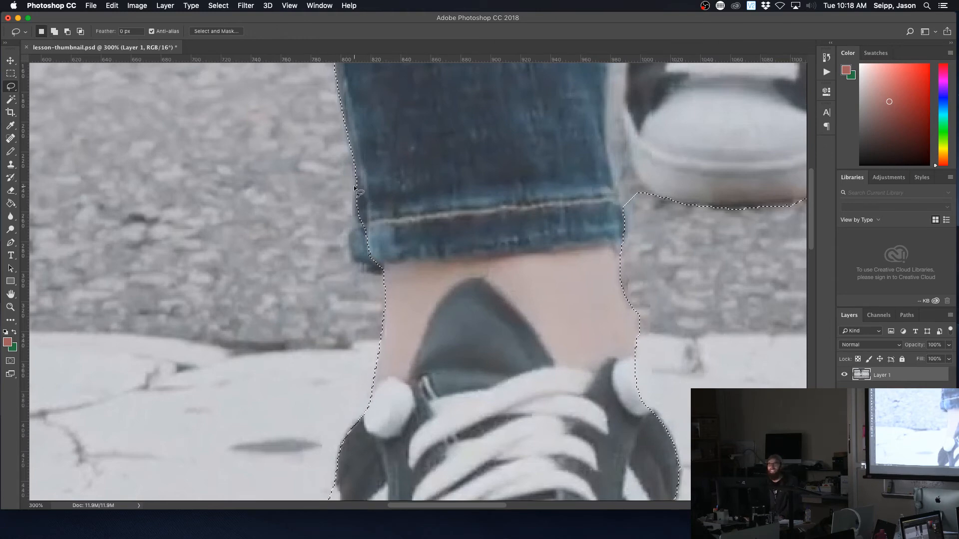
Add the missed outer corner of the jeans cuff to the existing selection with the Lasso tool.
key("shift")
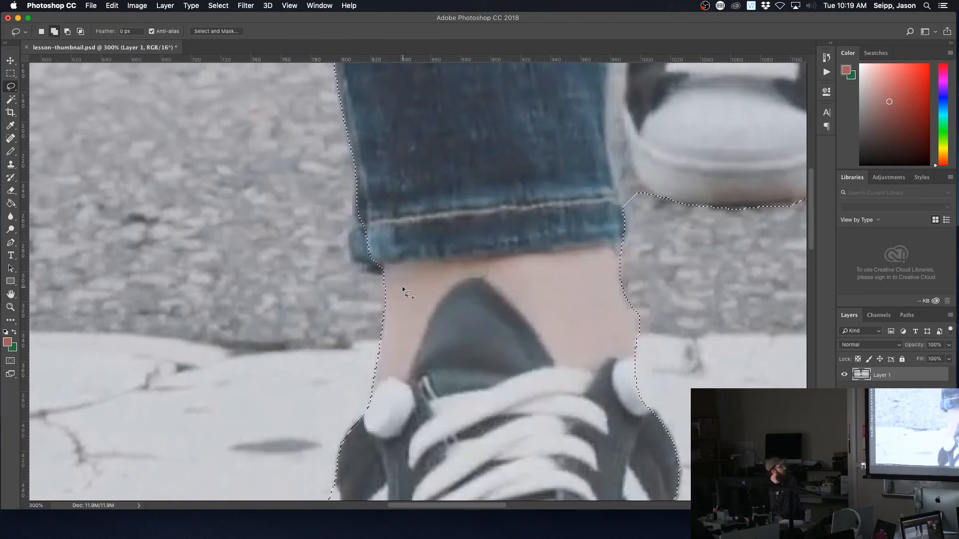
key("shift")
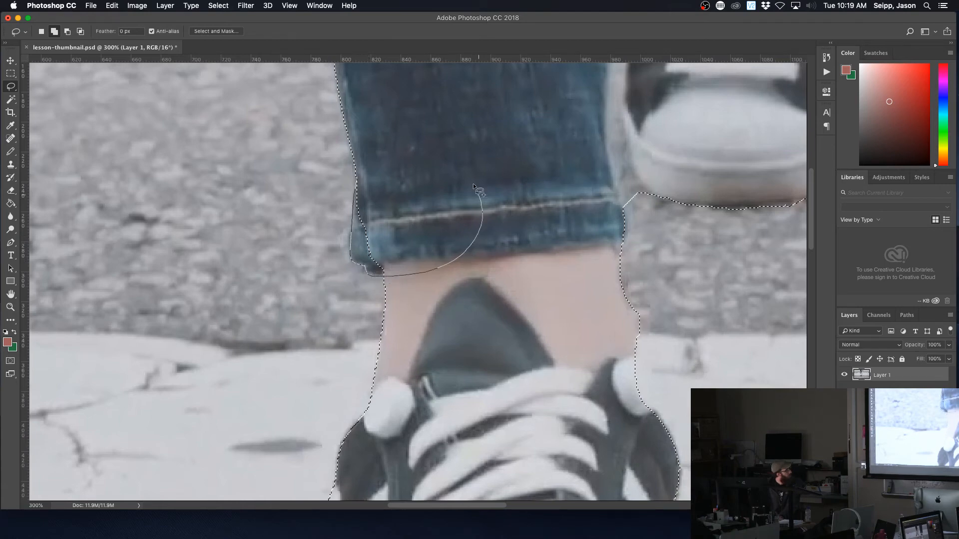
left_click_drag(360, 176, 361, 176)
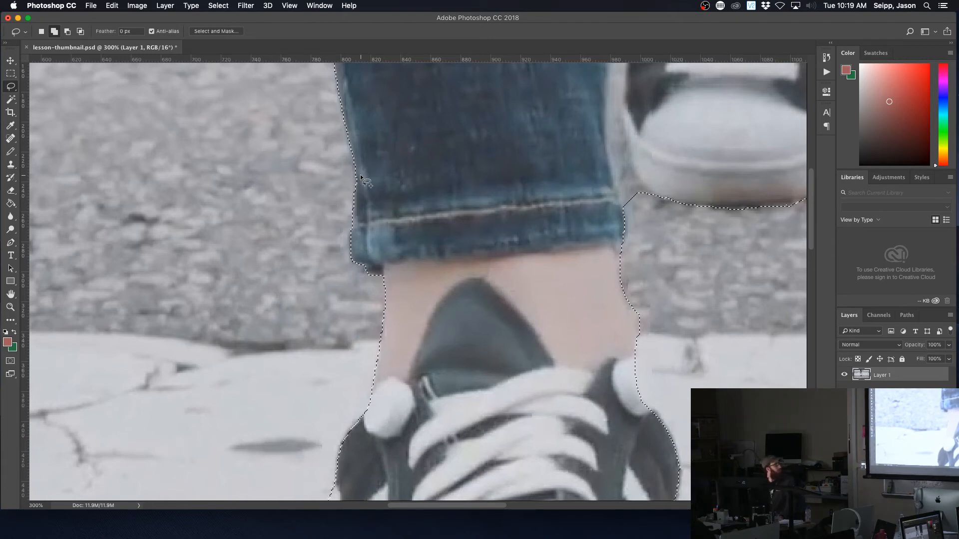
scroll(487, 274, "down", 4)
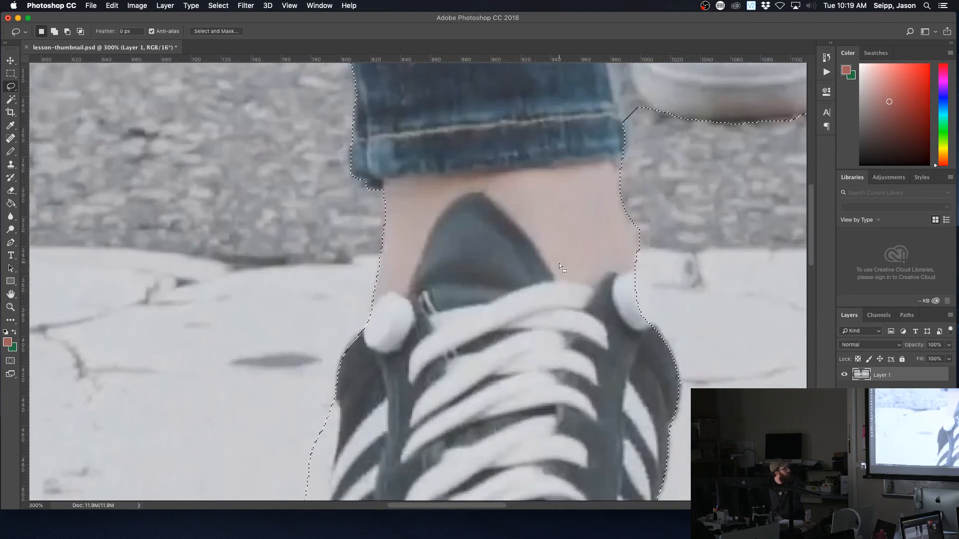
scroll(619, 303, "down", 6)
scroll(618, 303, "up", 1)
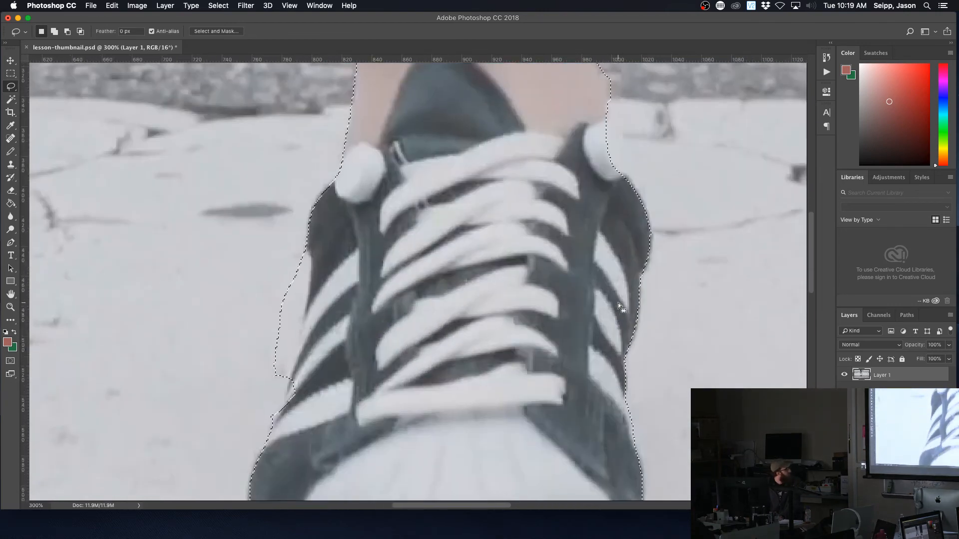
Demonstrate the cuff corner addition once more with a looped Lasso outline through the jeans, and undo it.
key("super+d")
scroll(299, 289, "up", 9)
key("shift+super+d")
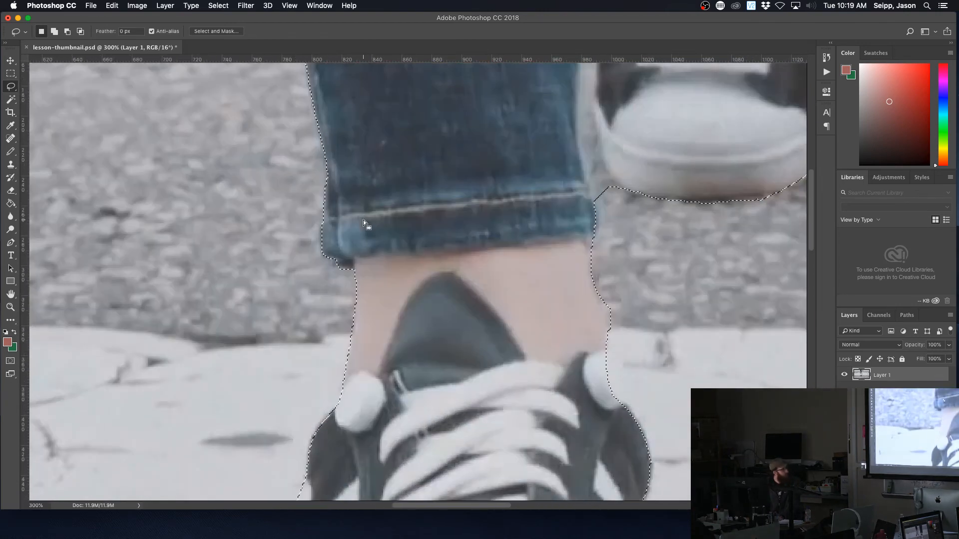
key("shift")
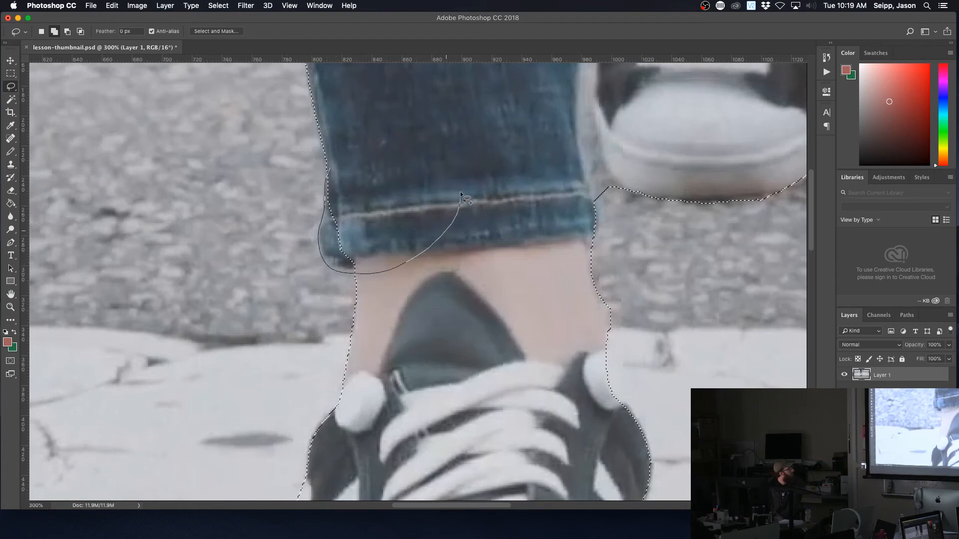
left_click_drag(334, 178, 330, 172)
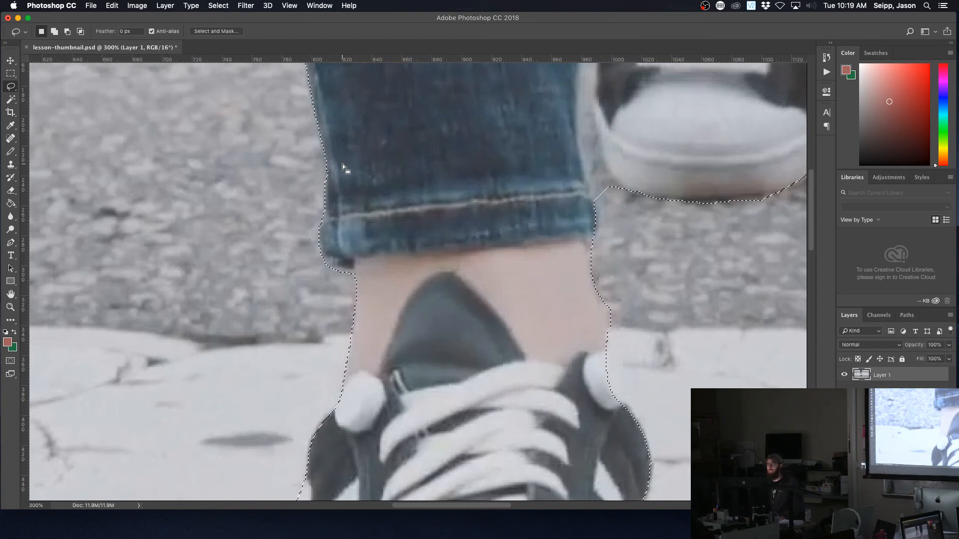
key("super+z")
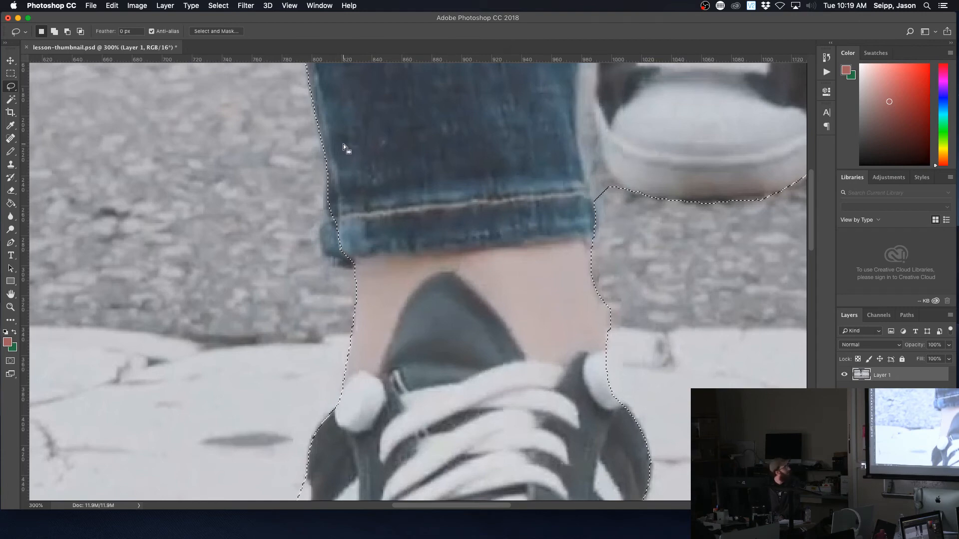
Move the selection outline off the leg twice with the Lasso tool in New Selection mode, undoing each move.
left_click_drag(343, 144, 299, 172)
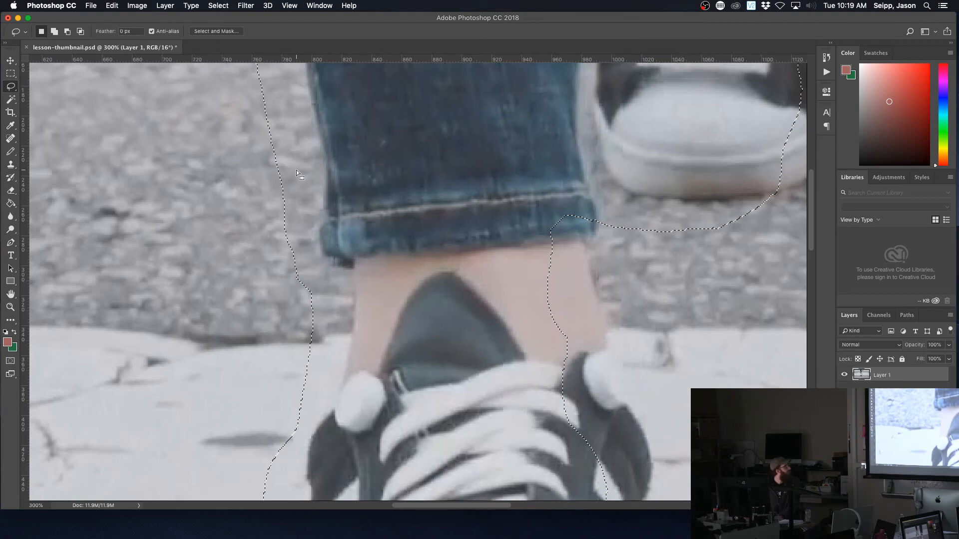
key("super+z")
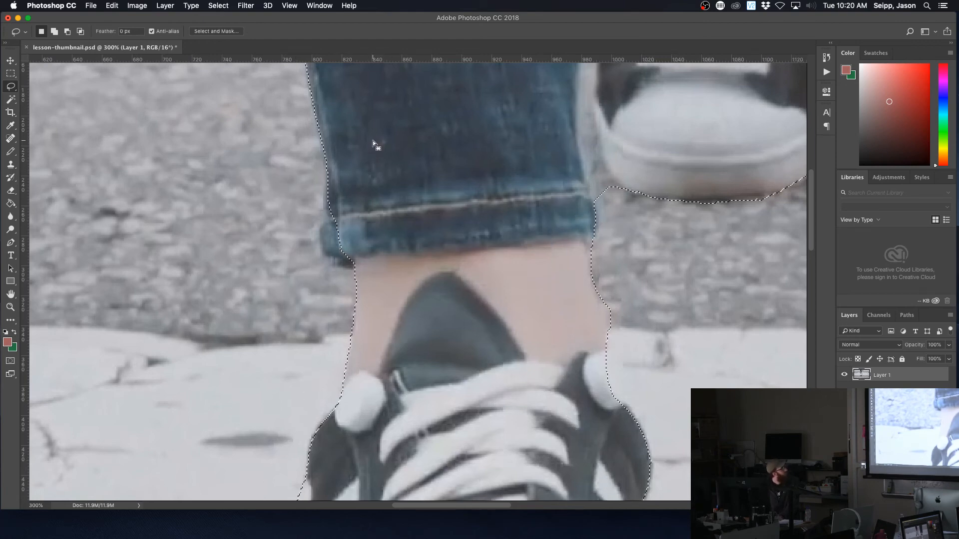
left_click_drag(372, 140, 310, 143)
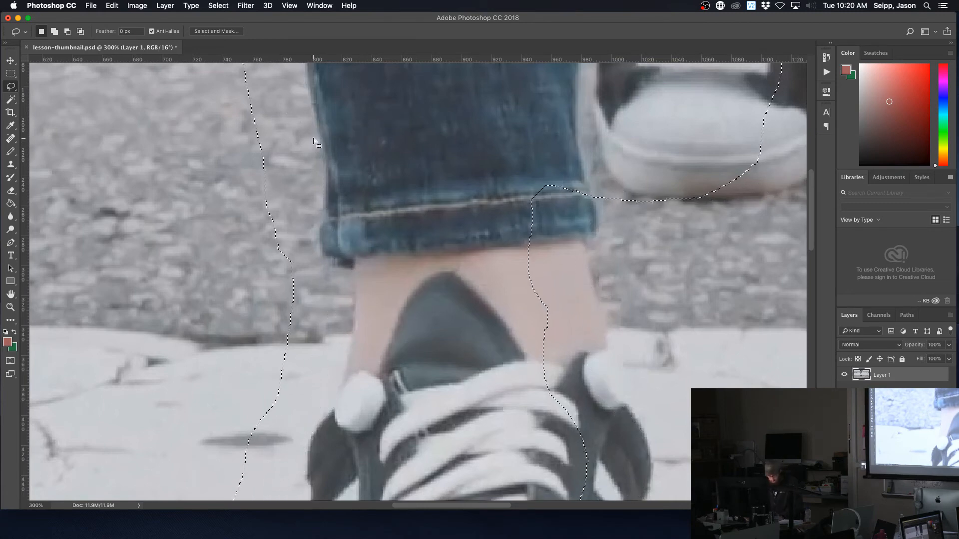
key("super+z")
Add the missed cuff corner and the notch beside the front shoe's side stripes to the selection with the Lasso tool.
key("shift")
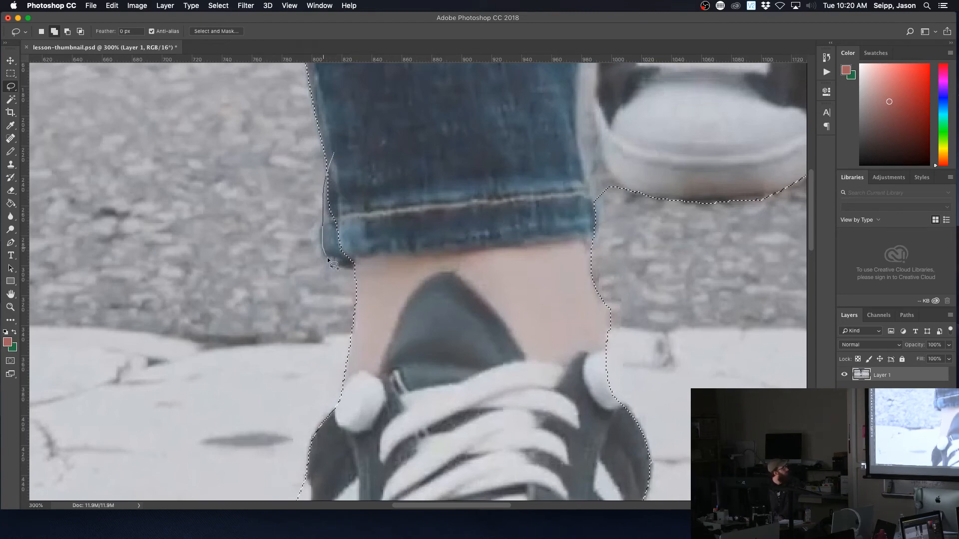
left_click_drag(396, 145, 389, 147)
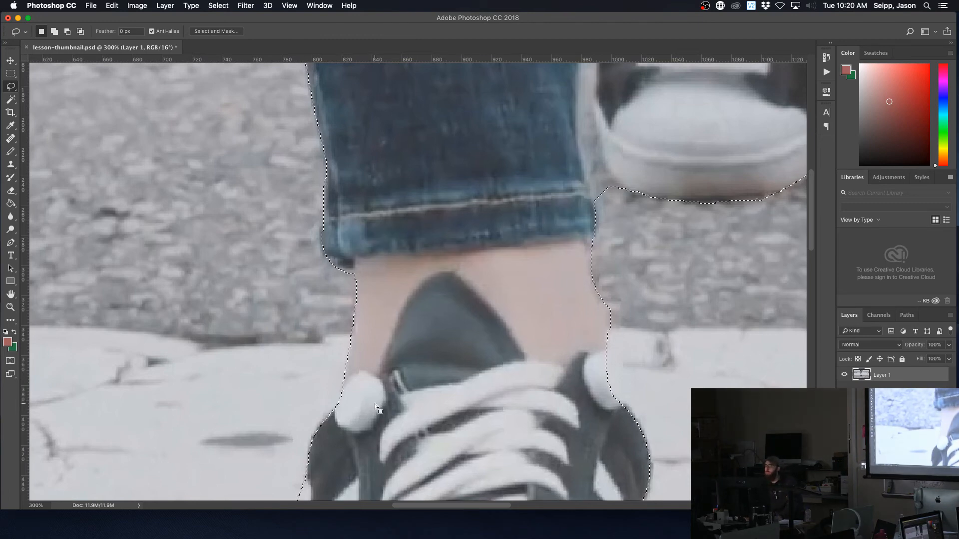
scroll(390, 349, "down", 6)
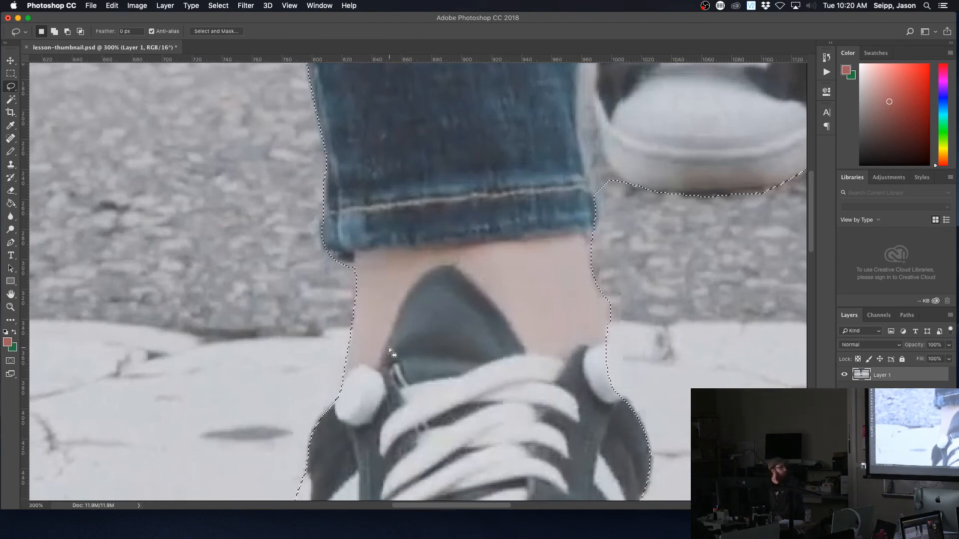
scroll(388, 348, "down", 3)
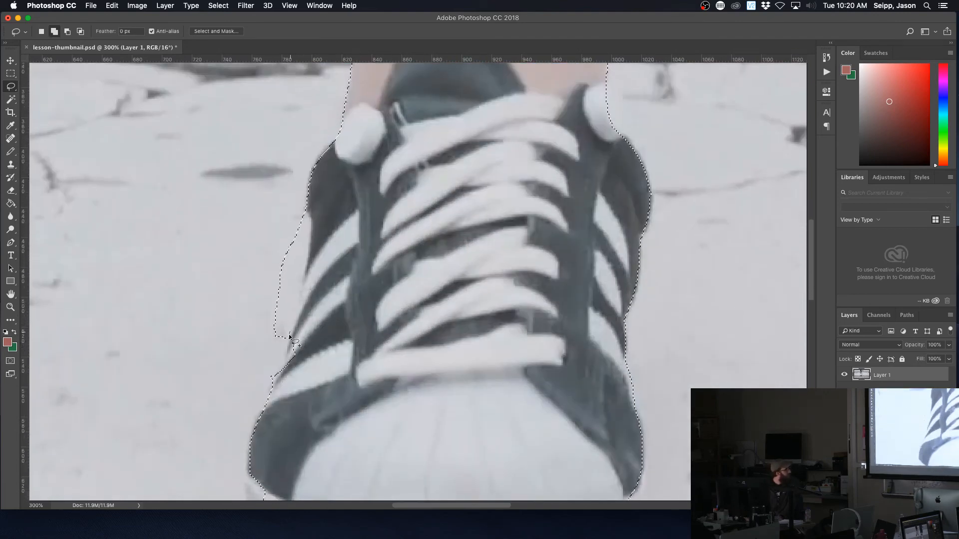
left_click_drag(303, 368, 314, 325)
scroll(550, 314, "right", 2)
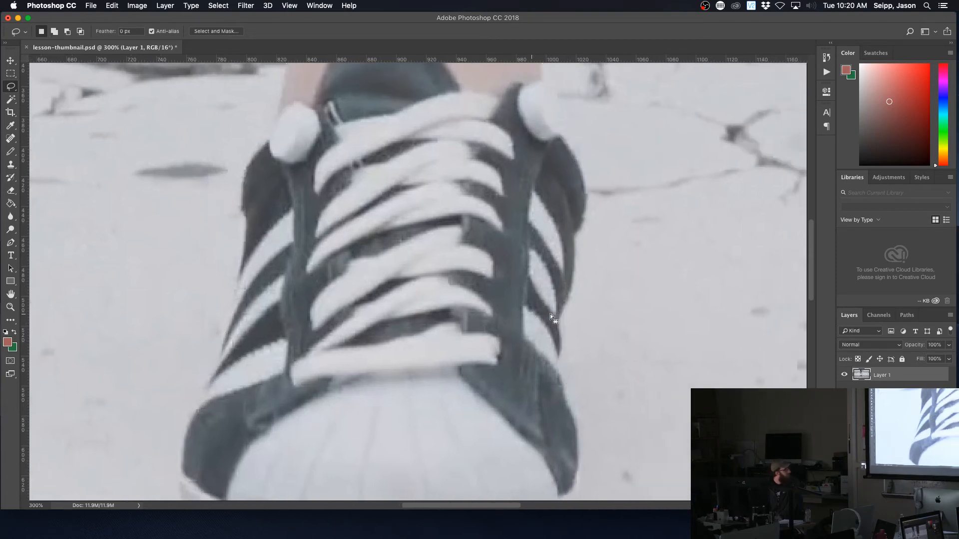
Add the missed side of the front shoe's toe and sole to the existing selection with the Lasso tool.
scroll(550, 314, "down", 5)
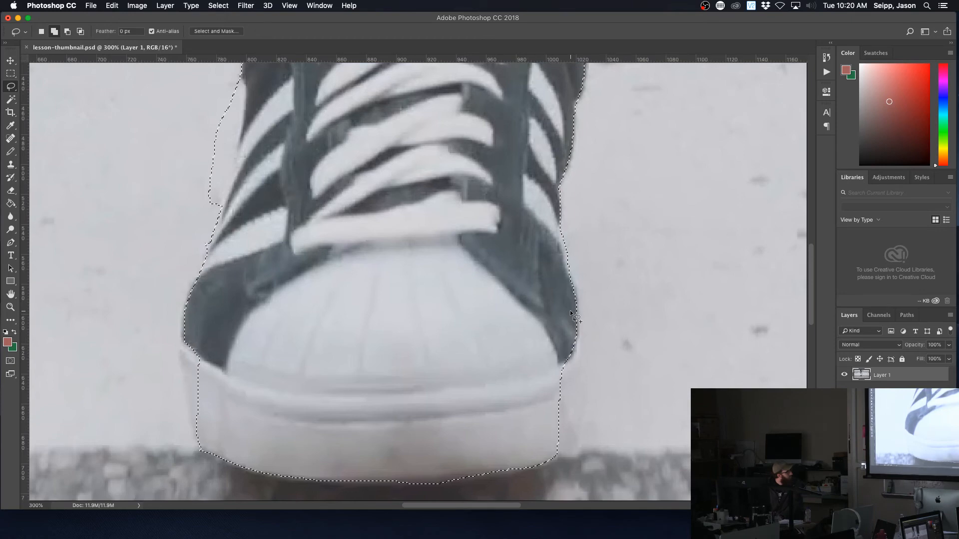
key("shift")
left_click_drag(501, 428, 519, 305)
Extend the selection over the top of the rear shoe and along the image's top edge to the jeans with the Lasso tool.
scroll(550, 291, "up", 10)
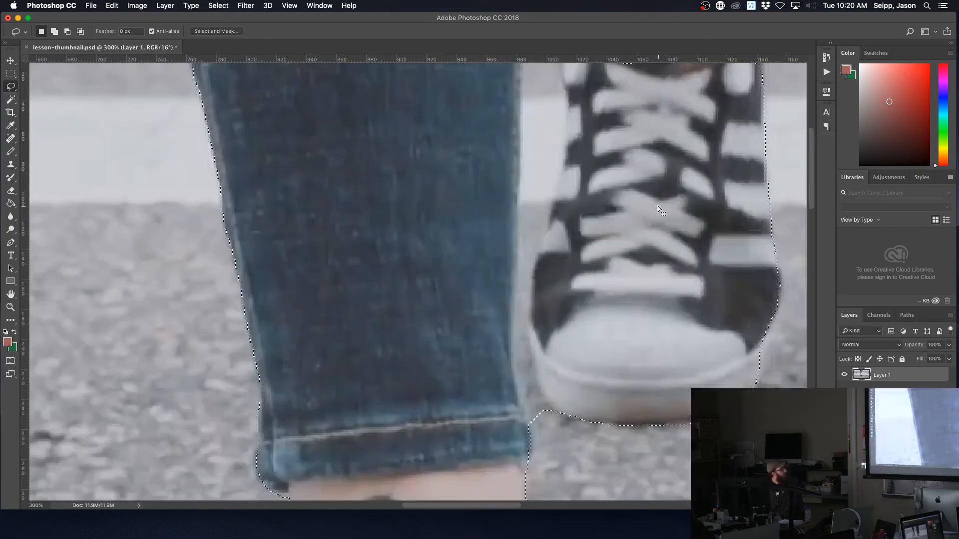
scroll(658, 206, "up", 5)
key("shift")
left_click_drag(561, 229, 603, 268)
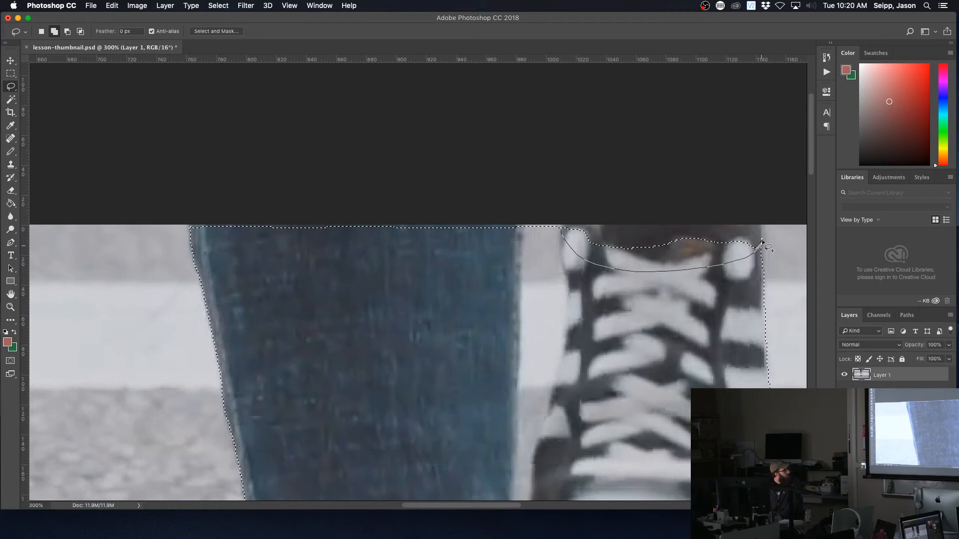
left_click_drag(734, 214, 322, 201)
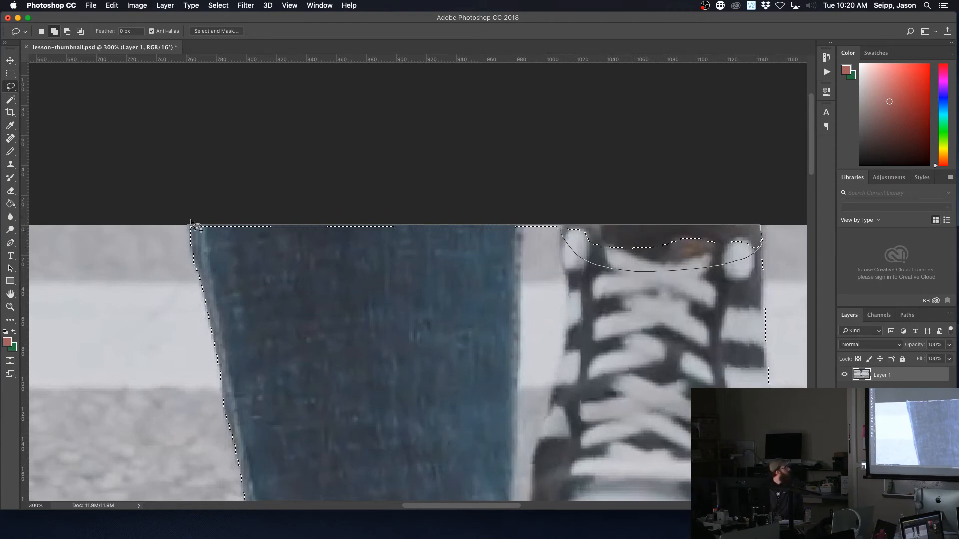
left_click_drag(536, 272, 540, 271)
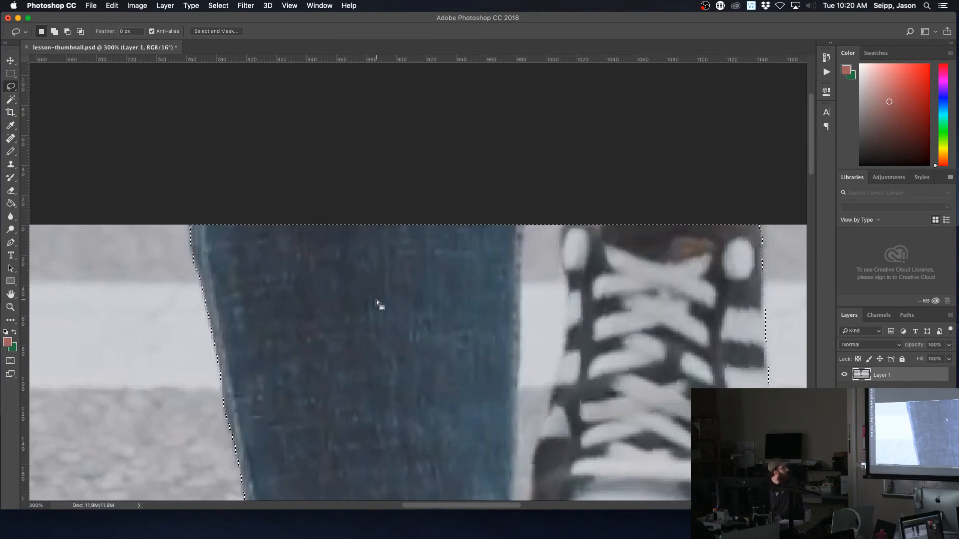
Add the missed outer toe and sole edge of the rear shoe to the selection with the Lasso tool.
scroll(377, 300, "down", 10)
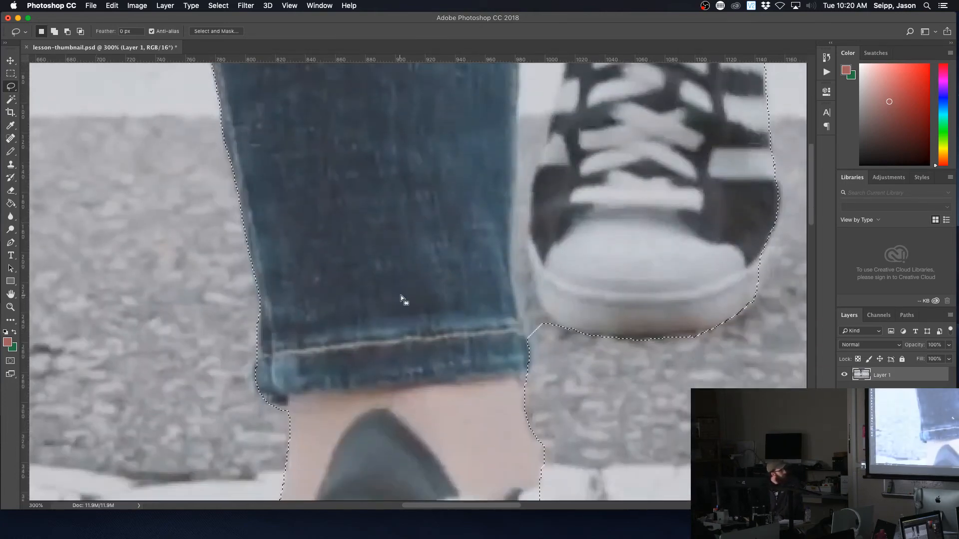
scroll(511, 307, "right", 8)
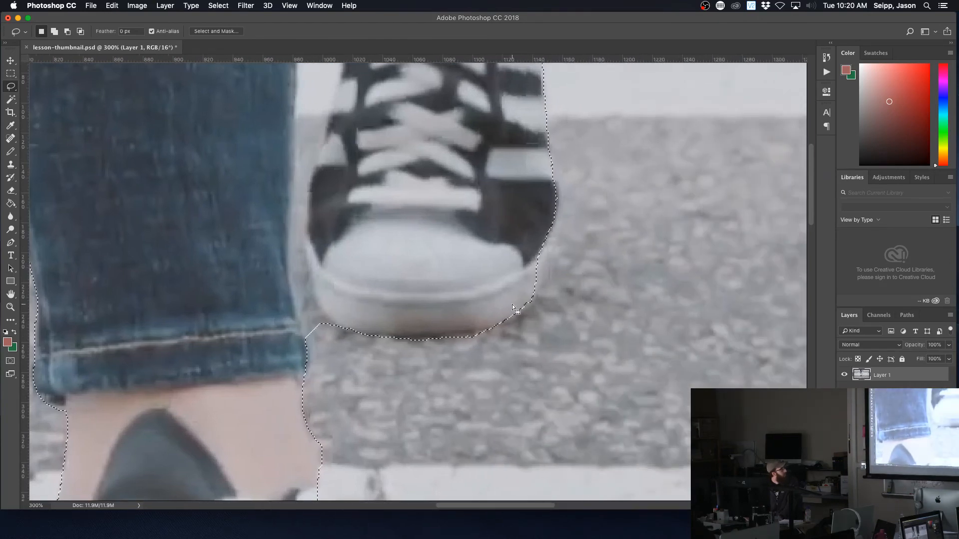
key("shift")
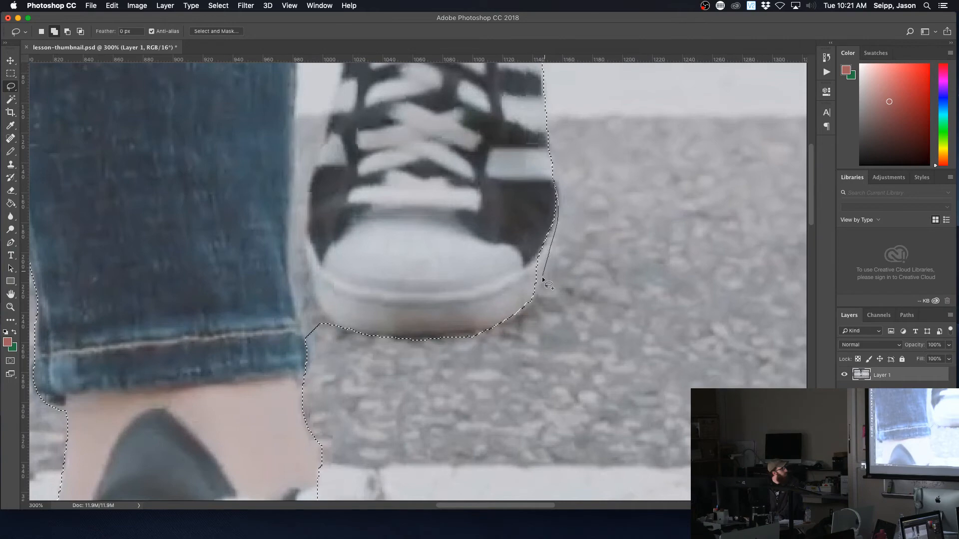
left_click_drag(518, 304, 521, 301)
Draw a new Magnetic Lasso selection on the pavement beside the rear shoe, and undo it to restore the leg selection.
scroll(487, 182, "up", 5)
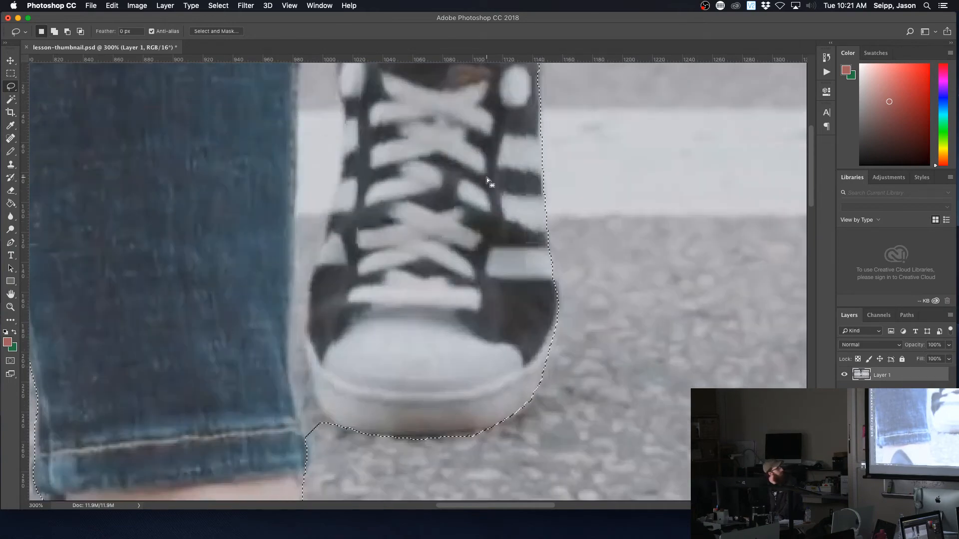
scroll(530, 150, "up", 3)
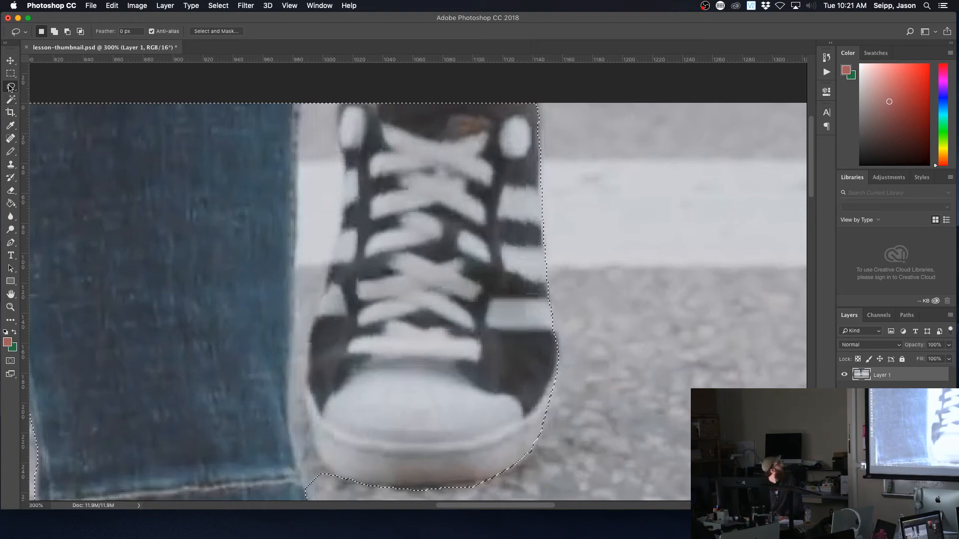
left_click(33, 105)
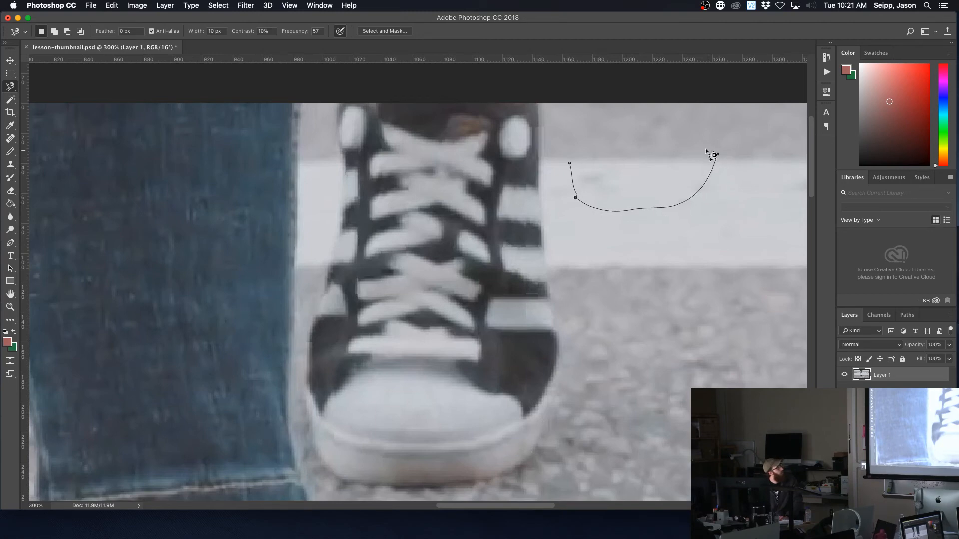
left_click(571, 164)
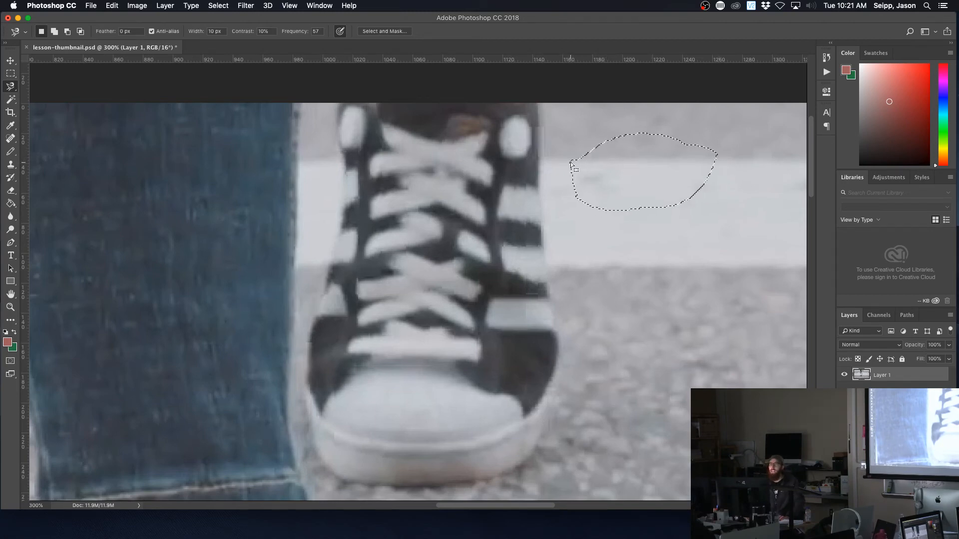
key("super+z")
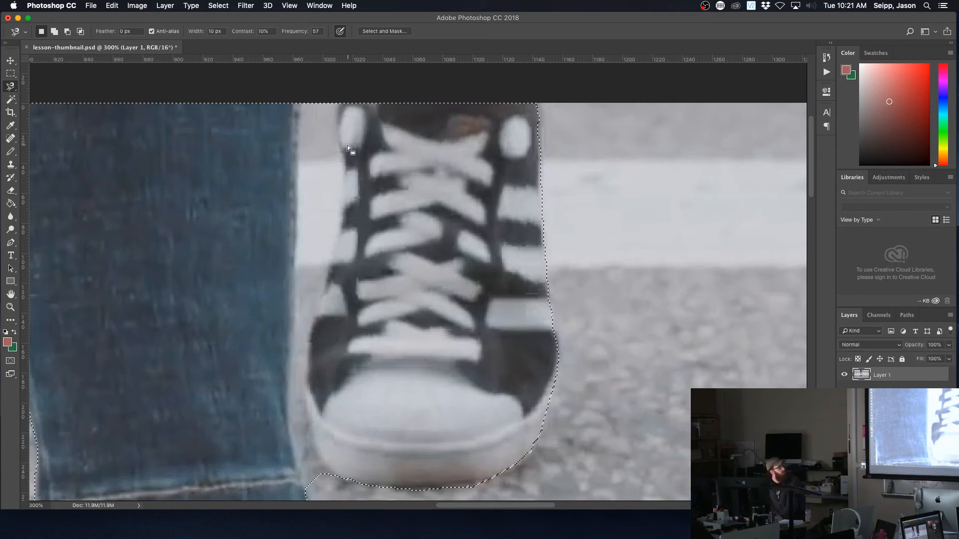
Try to subtract the upper gap between the jeans and the rear shoe with the Magnetic Lasso tool, and undo it.
key("alt")
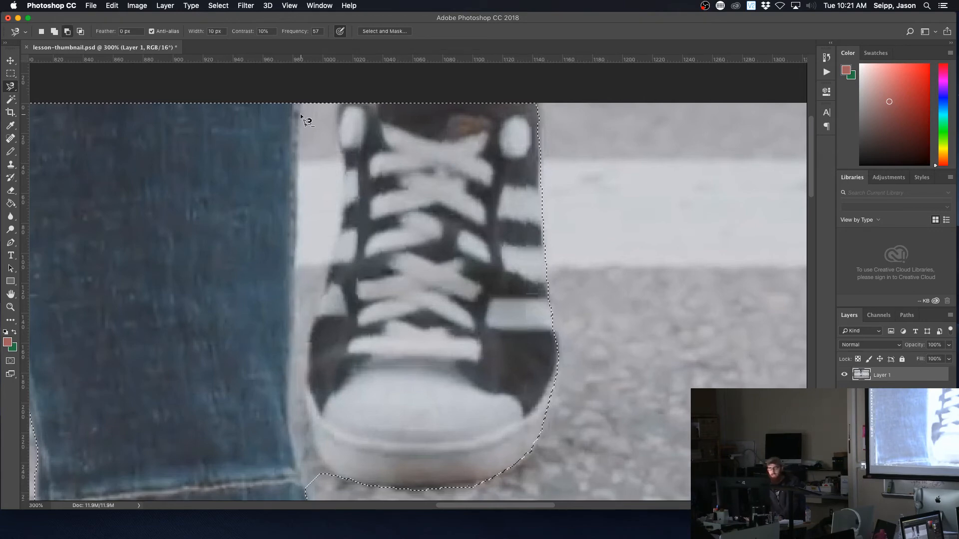
key("alt")
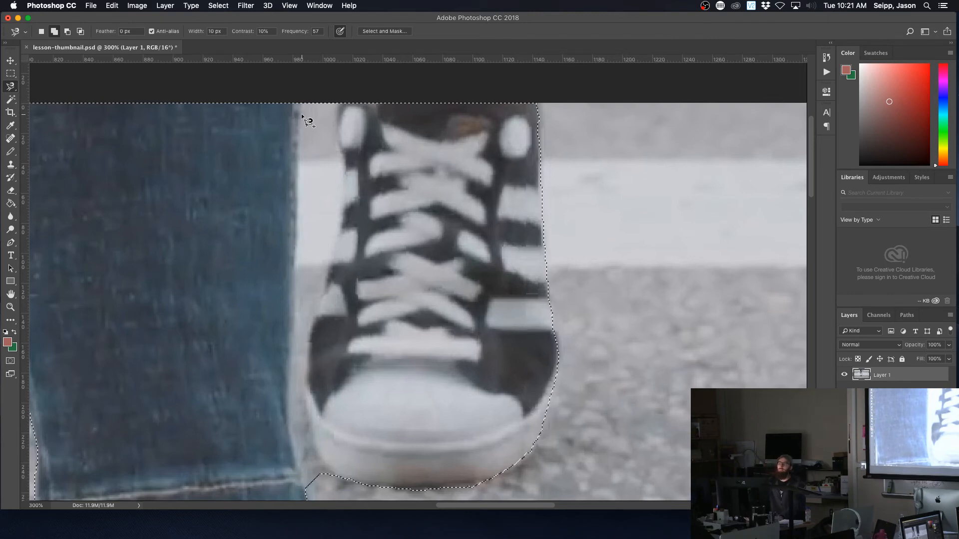
key("alt")
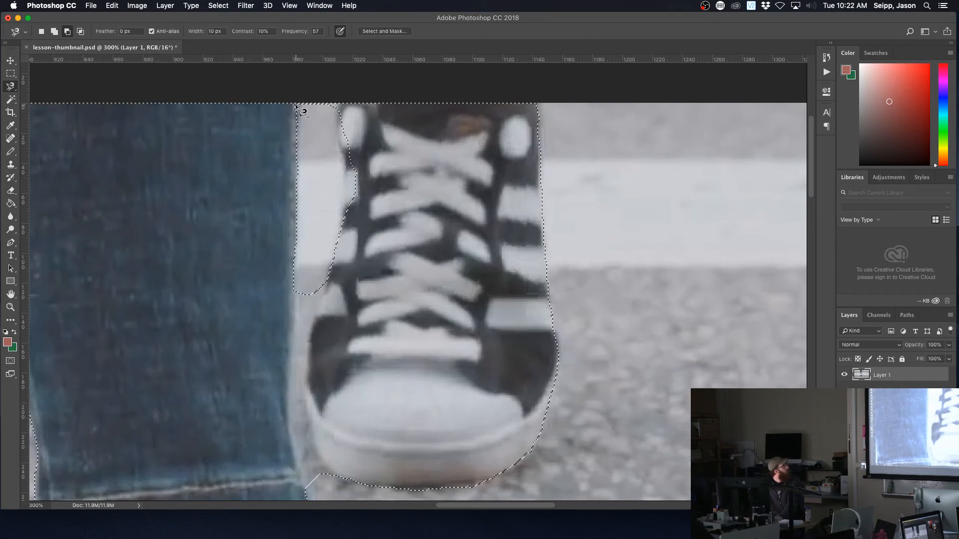
key("super+z")
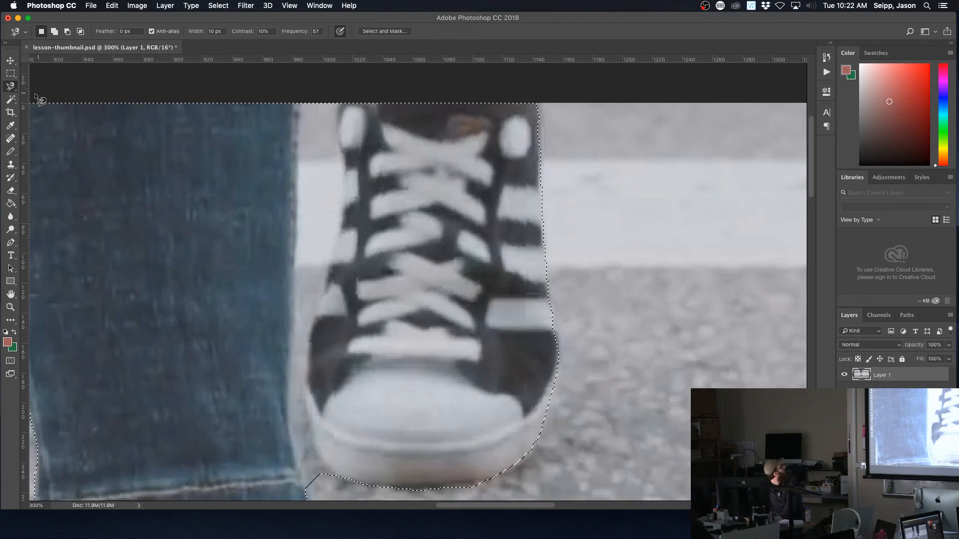
Subtract the whole gap between the jeans and the rear shoe from the selection with the regular Lasso tool.
left_click(11, 86)
left_click(50, 85)
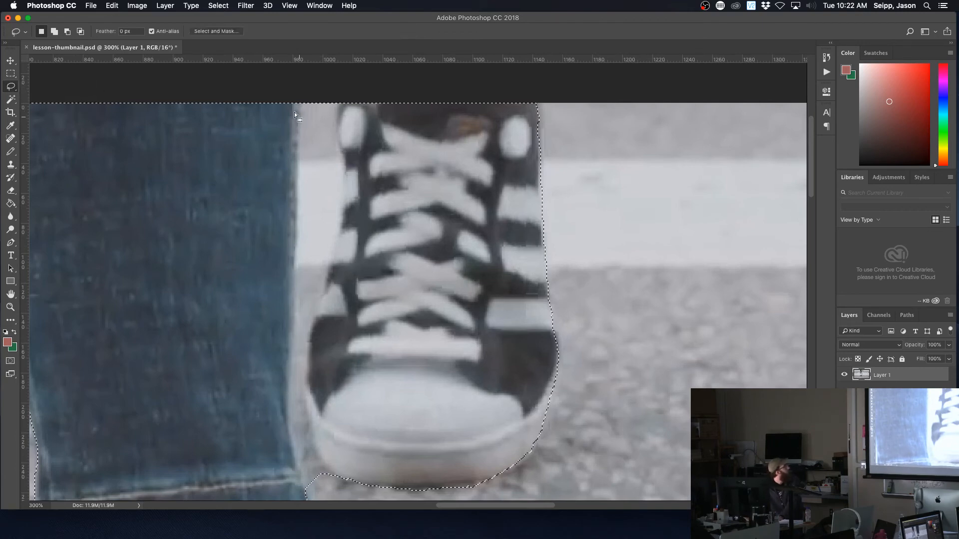
key("alt")
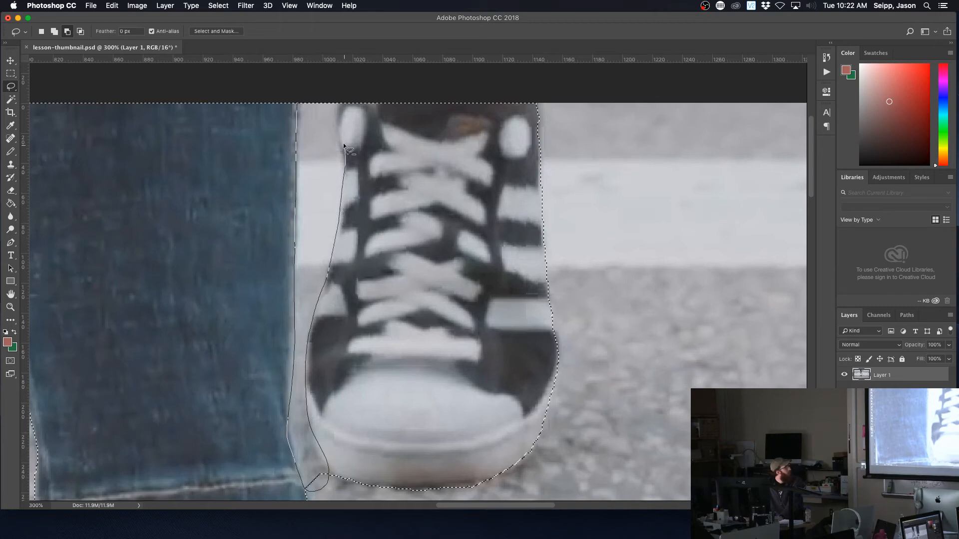
left_click_drag(298, 93, 300, 97)
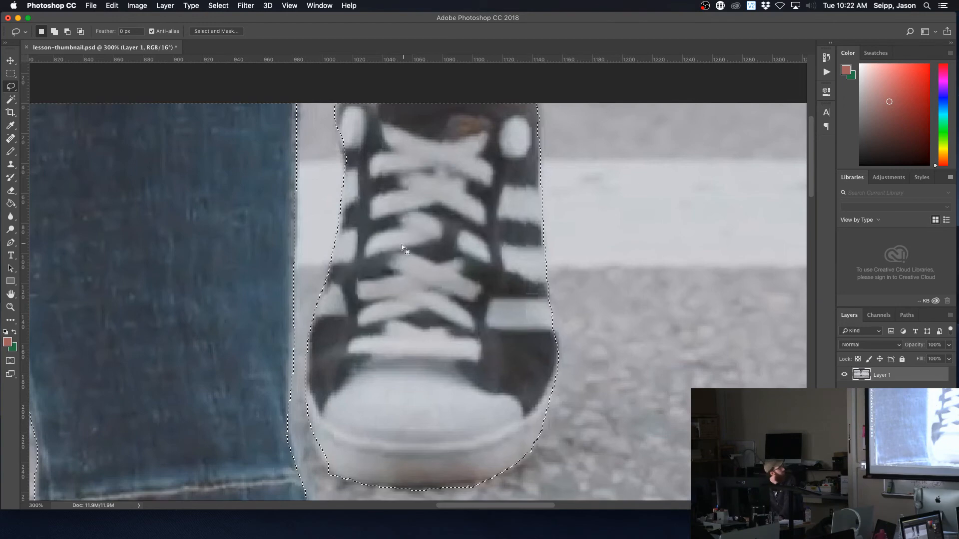
Subtract the excess pavement beside the front shoe's side stripes from the selection with the Lasso tool.
scroll(185, 238, "down", 10)
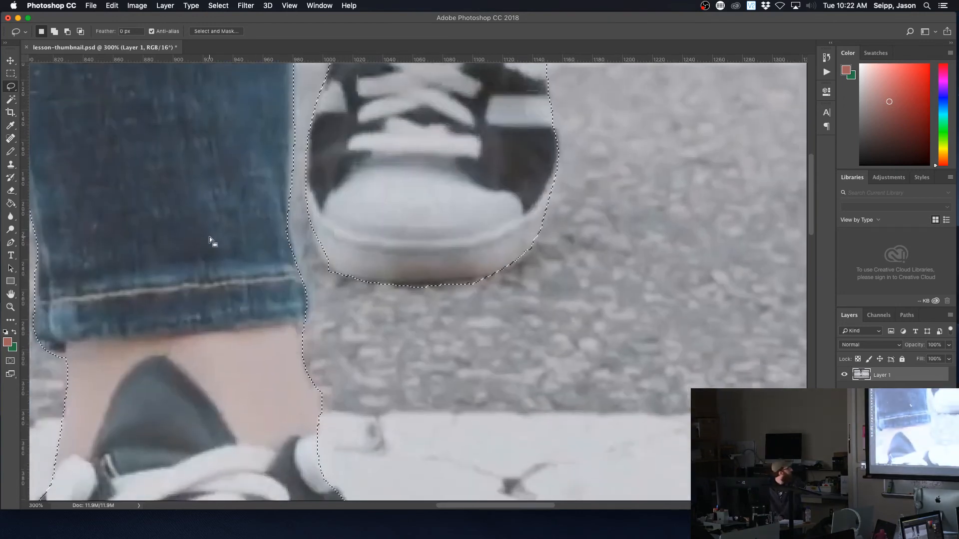
scroll(209, 237, "left", 10)
scroll(209, 236, "down", 5)
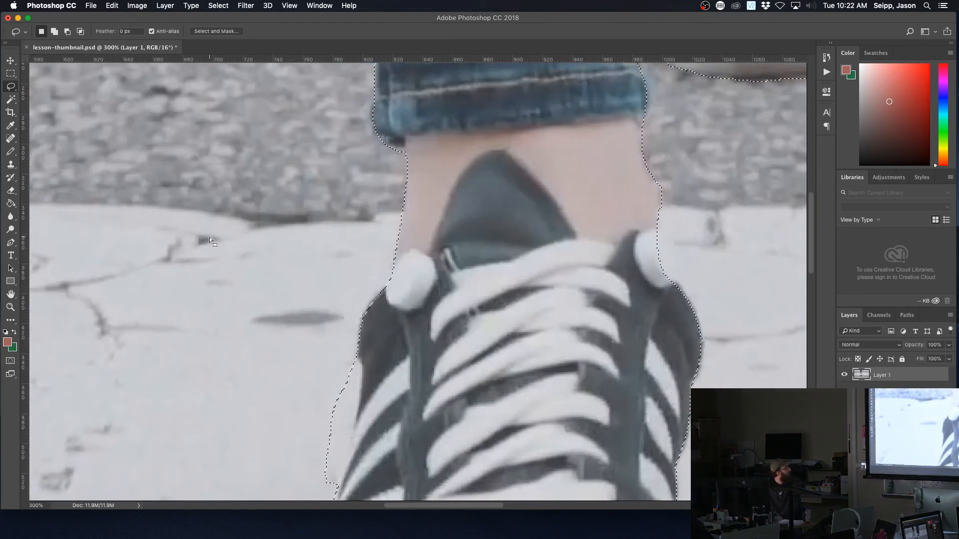
key("alt")
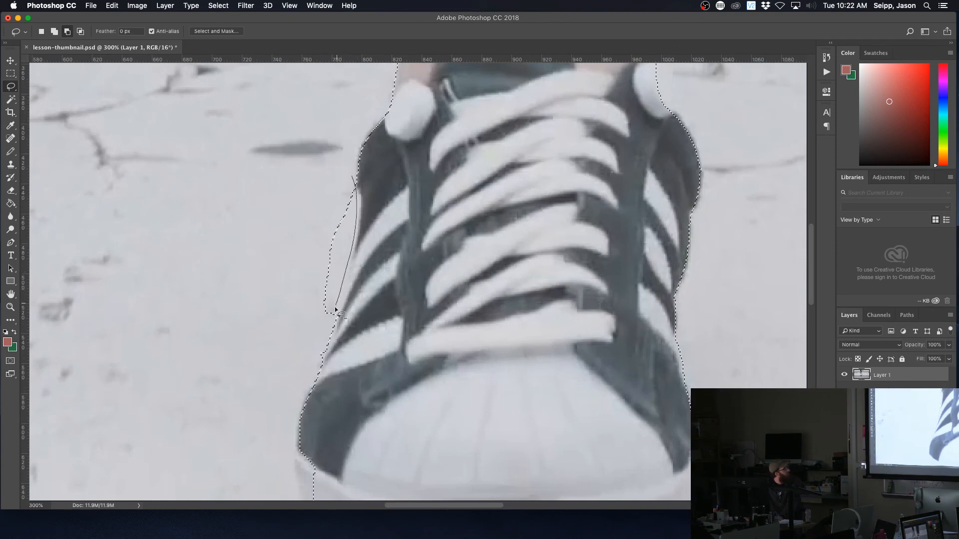
left_click_drag(299, 218, 324, 141)
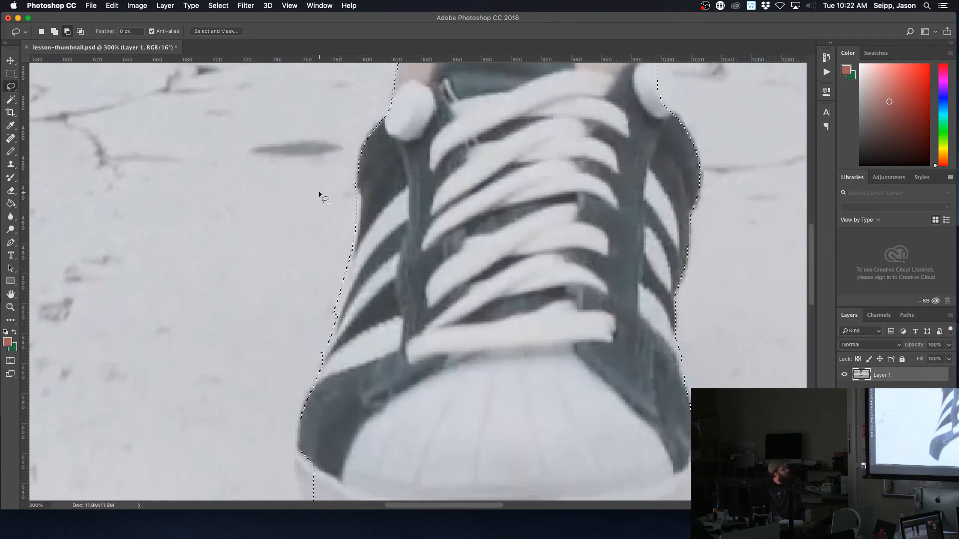
Add the missed edge of the front shoe's sole to the selection and trim the excess pavement on its opposite side with the Lasso tool.
scroll(322, 214, "down", 2)
scroll(325, 235, "down", 3)
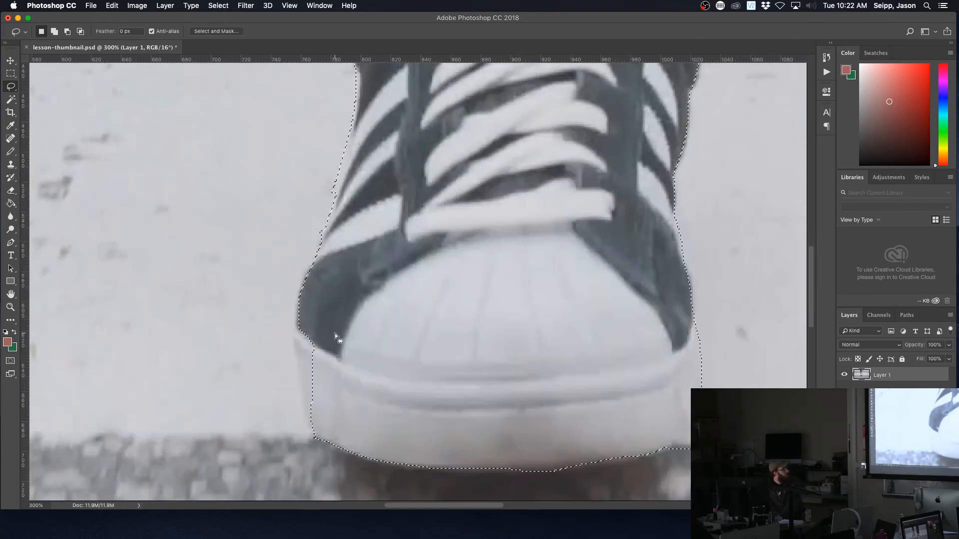
key("shift")
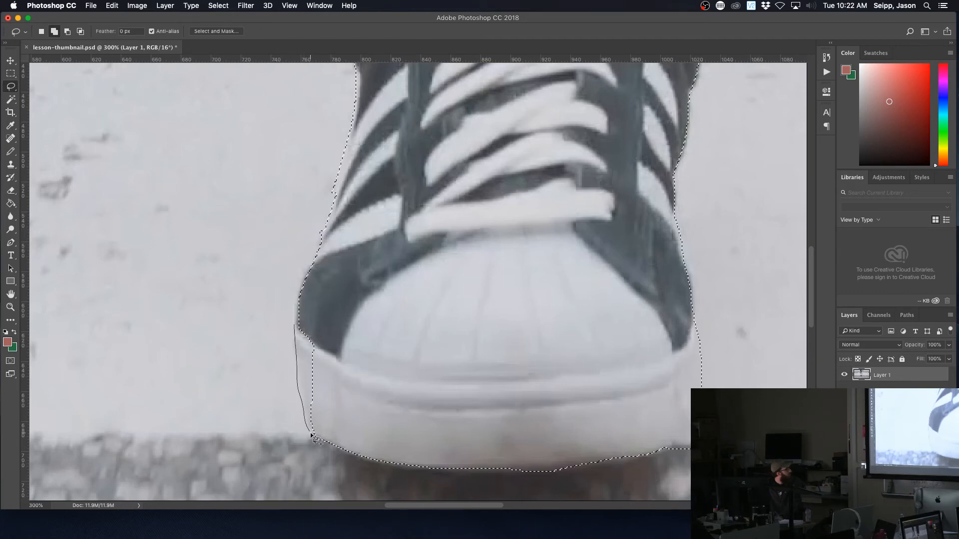
left_click_drag(302, 307, 302, 311)
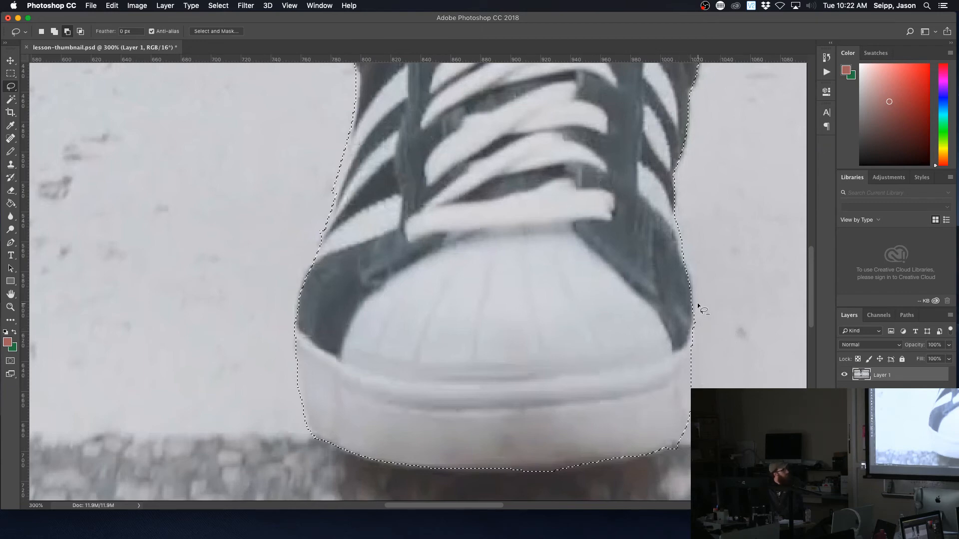
Move the selected leg and shoes leftward along the crosswalk three times with the Move tool, undoing the first two moves.
scroll(721, 305, "right", 5)
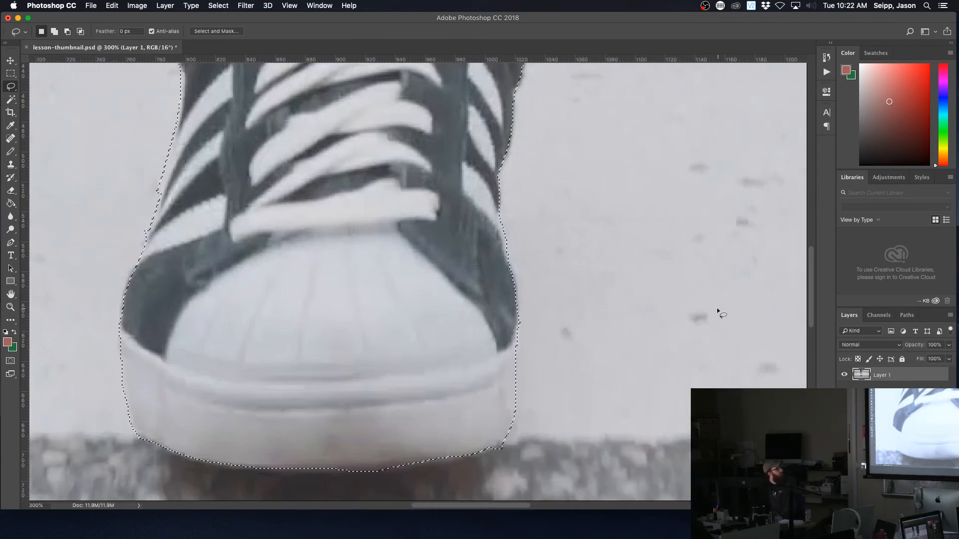
scroll(718, 308, "up", 10)
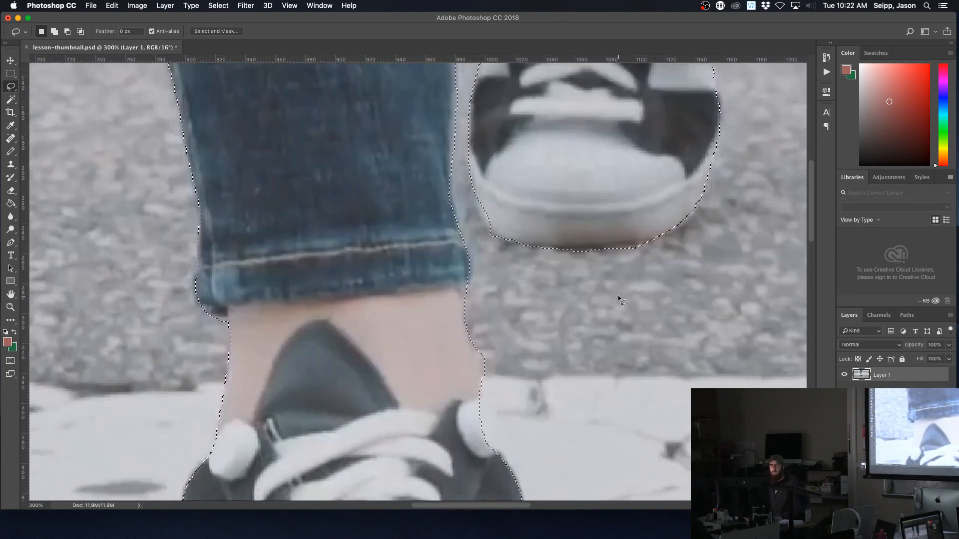
key("z")
left_click(612, 315, "alt")
left_click(611, 321, "alt")
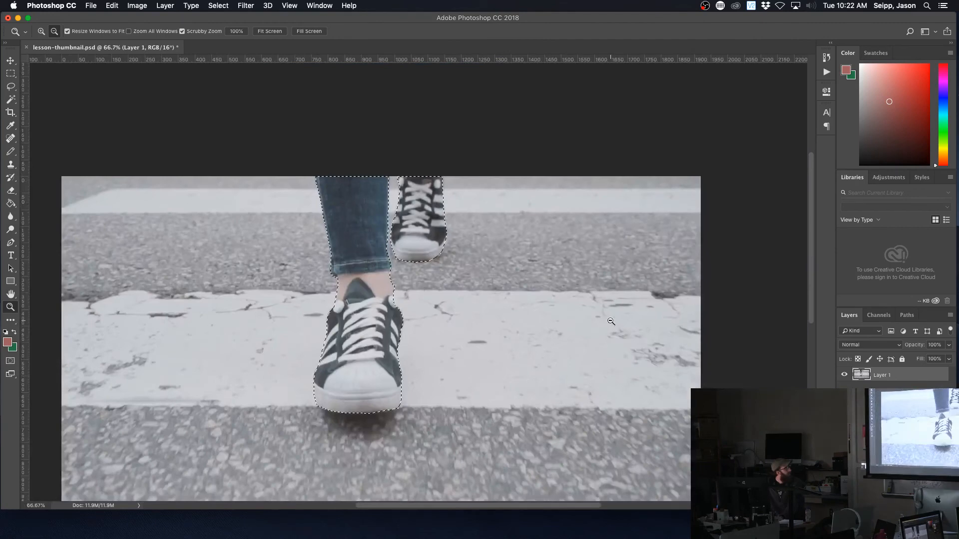
left_click(455, 339, "alt")
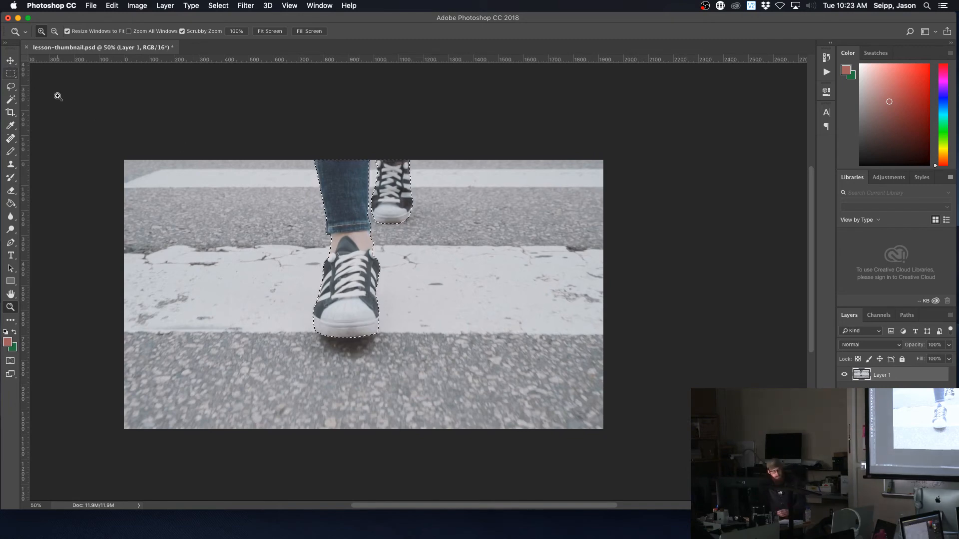
left_click(10, 61)
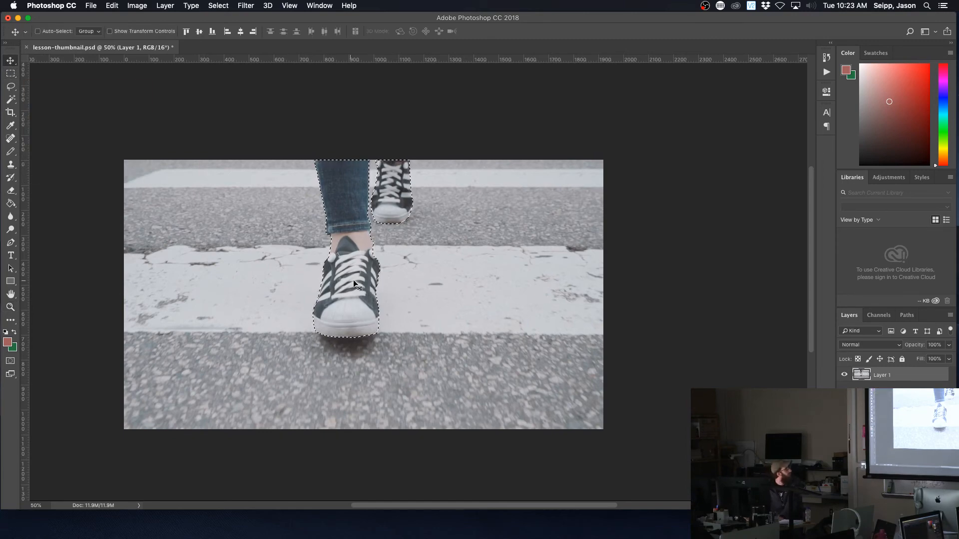
left_click_drag(353, 279, 280, 279)
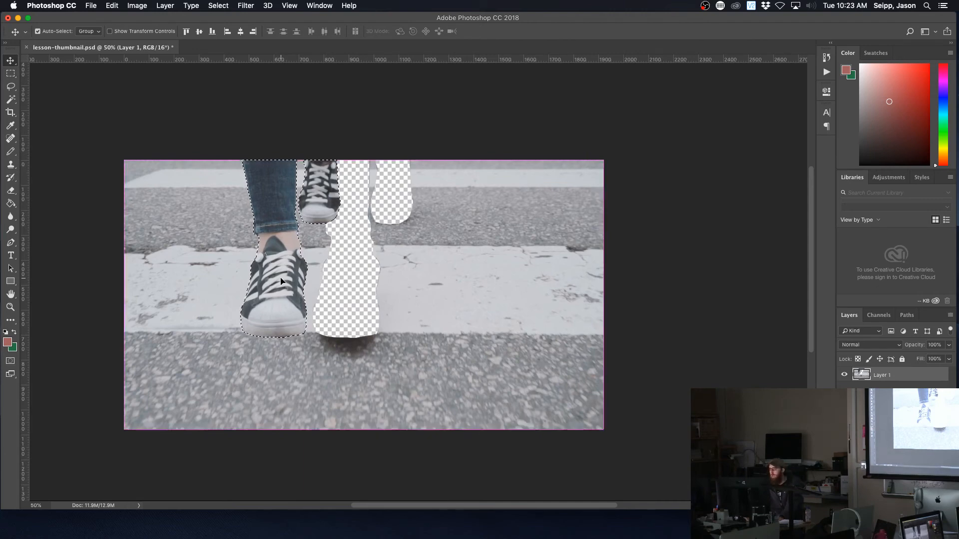
key("super+z")
left_click_drag(338, 288, 264, 280)
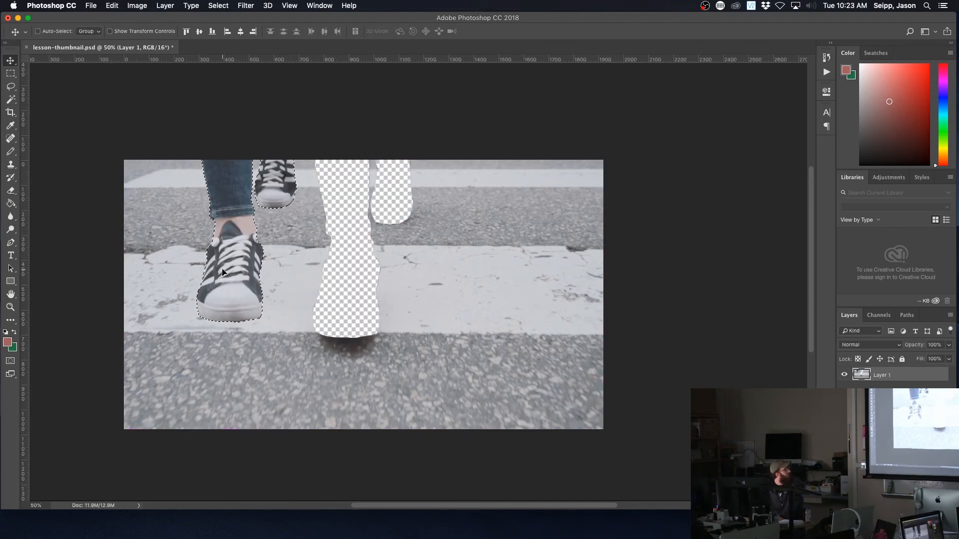
key("super+z")
left_click_drag(338, 288, 225, 283)
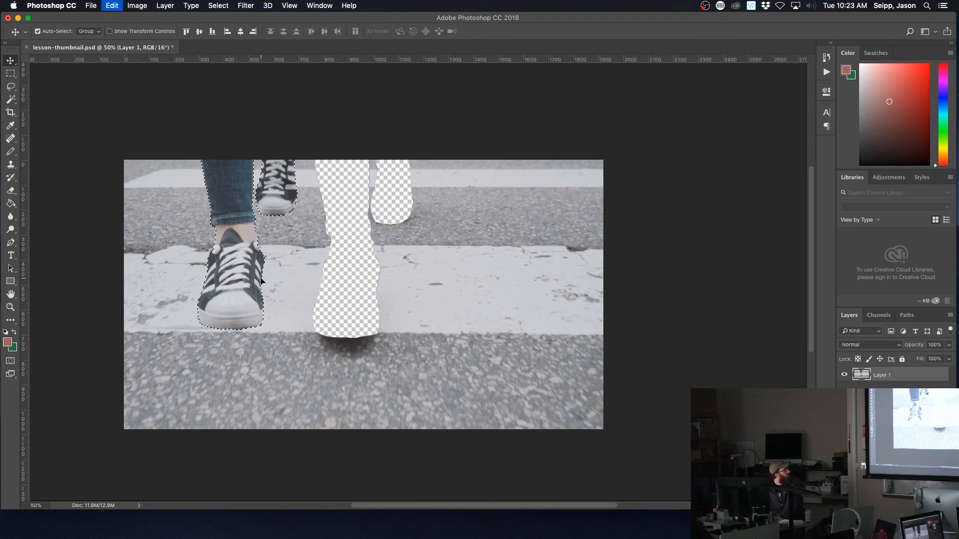
Undo the last move, shift the selected leg and shoes farther leftward along the crosswalk, and undo that move too.
key("super+z")
left_click_drag(364, 280, 199, 276)
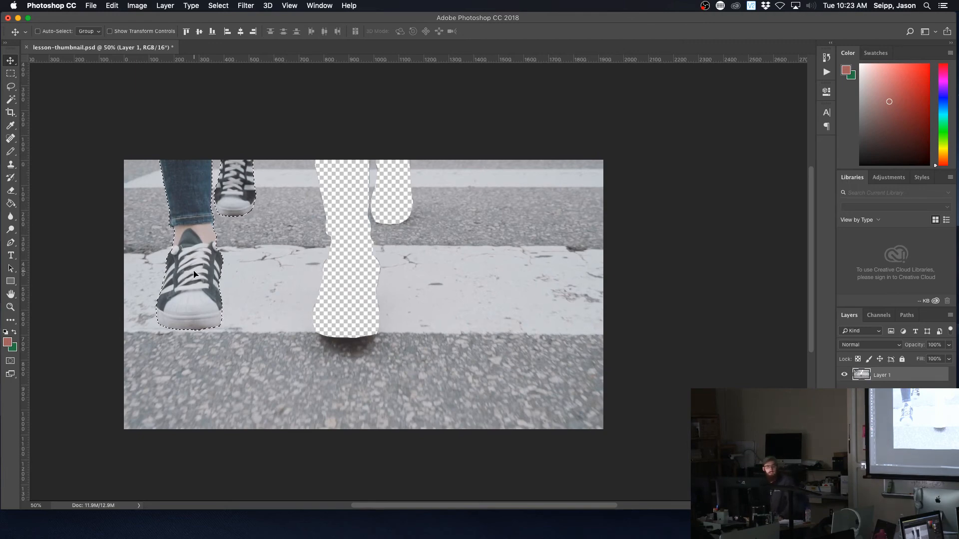
key("super+z")
Deselect and move the whole Layer 1 image leftward, then undo both the move and the deselection.
key("super+d")
left_click_drag(343, 252, 290, 259)
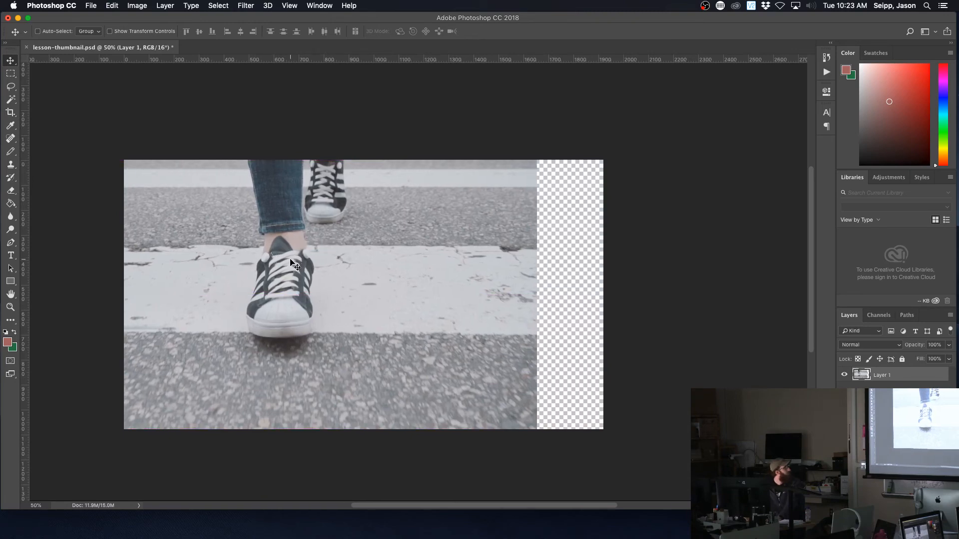
key("super+z")
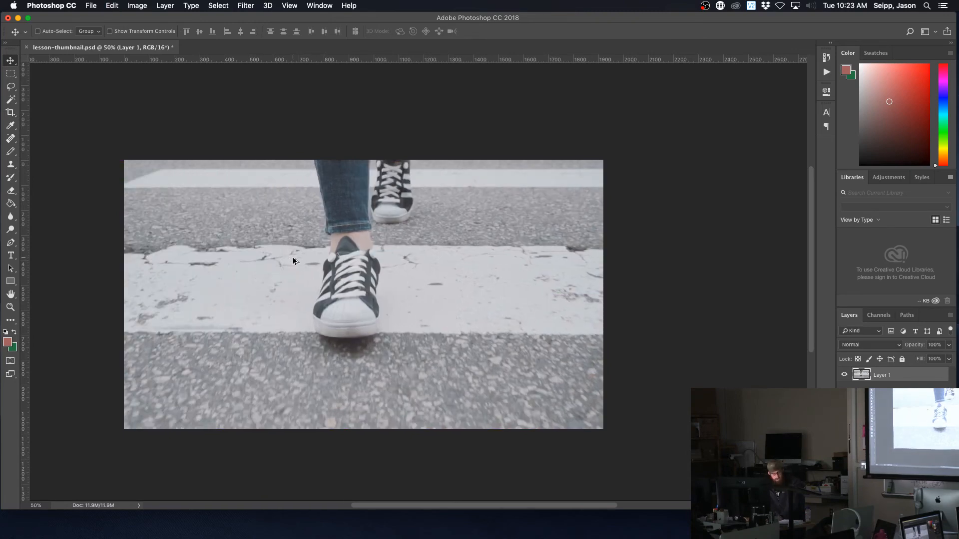
key("super+z")
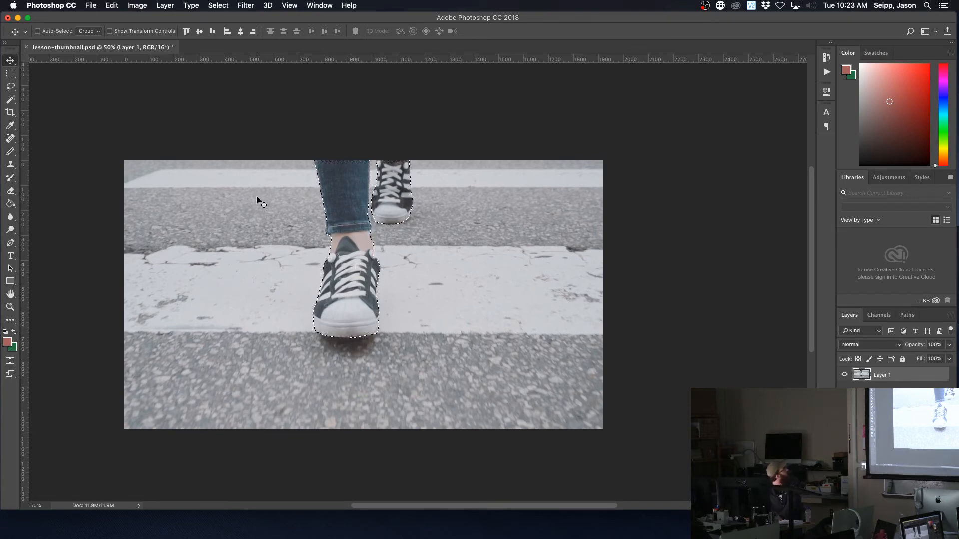
Move only the selected leg and shoes leftward and slightly down with the Move tool, and undo the move.
left_click_drag(358, 205, 292, 224)
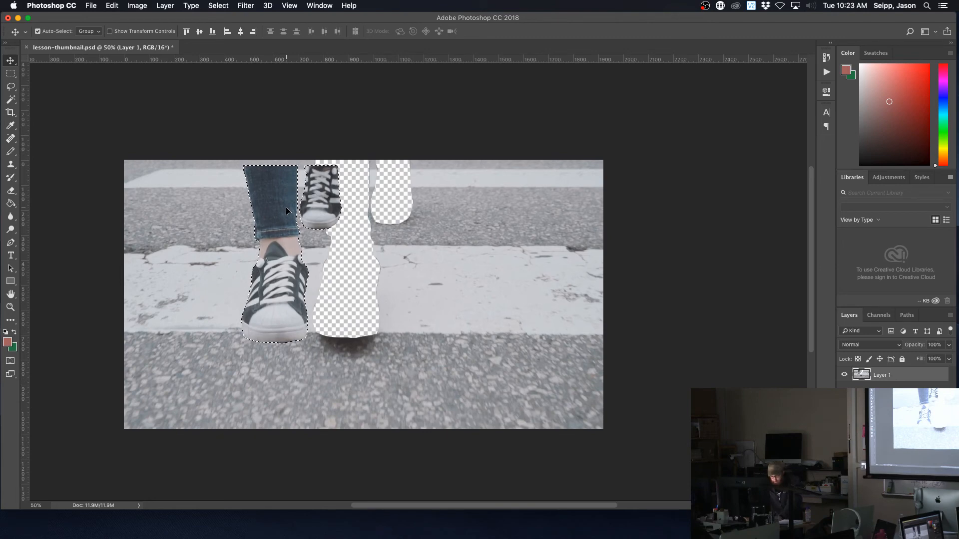
key("super+z")
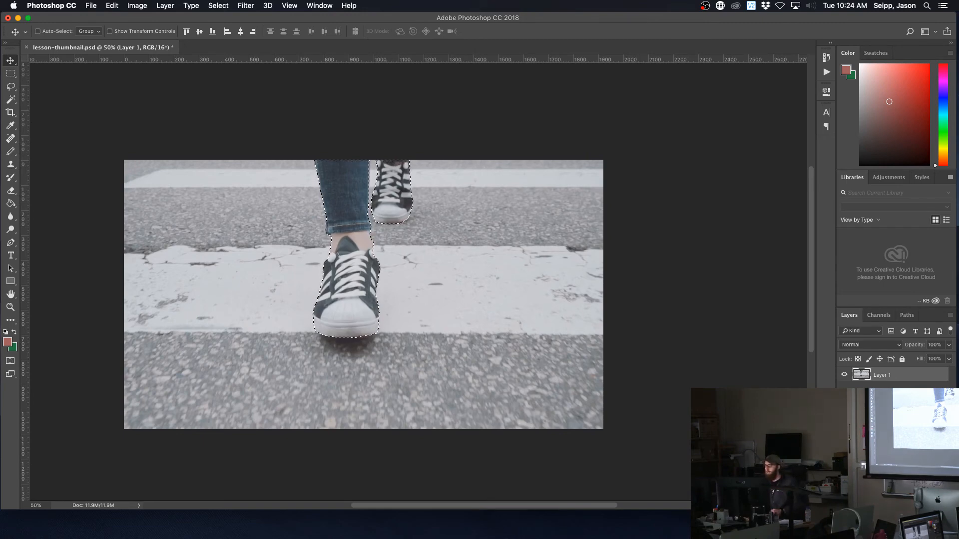
key("super+d")
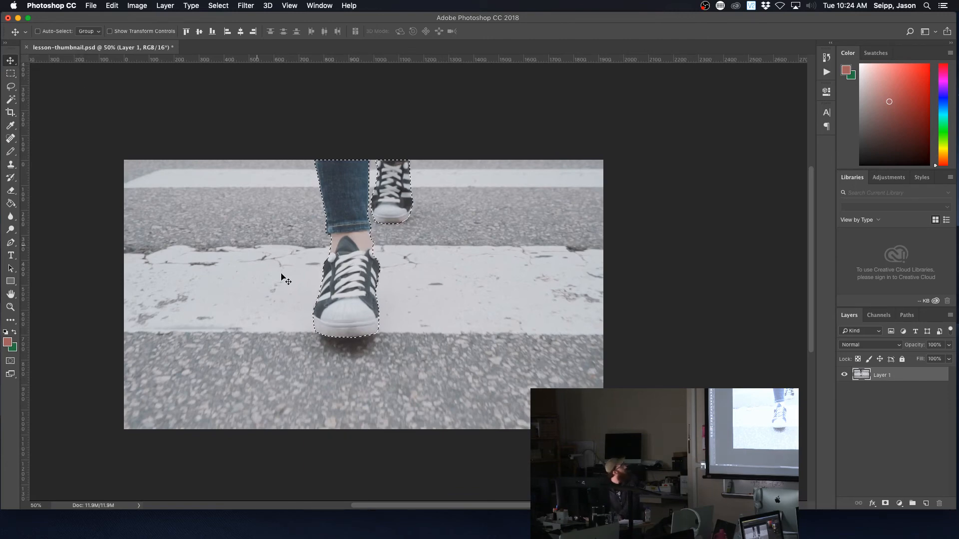
right_click(432, 285)
left_click(364, 147)
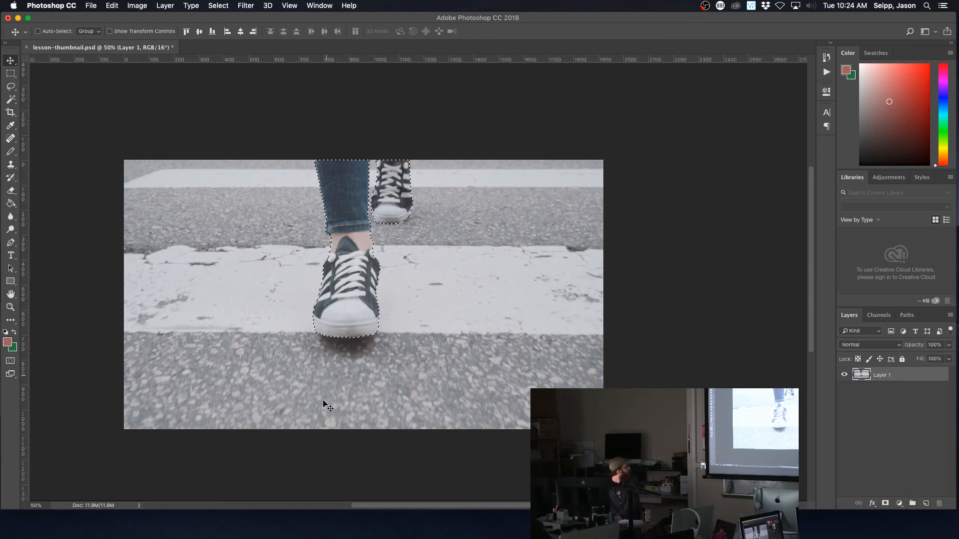
right_click(332, 145)
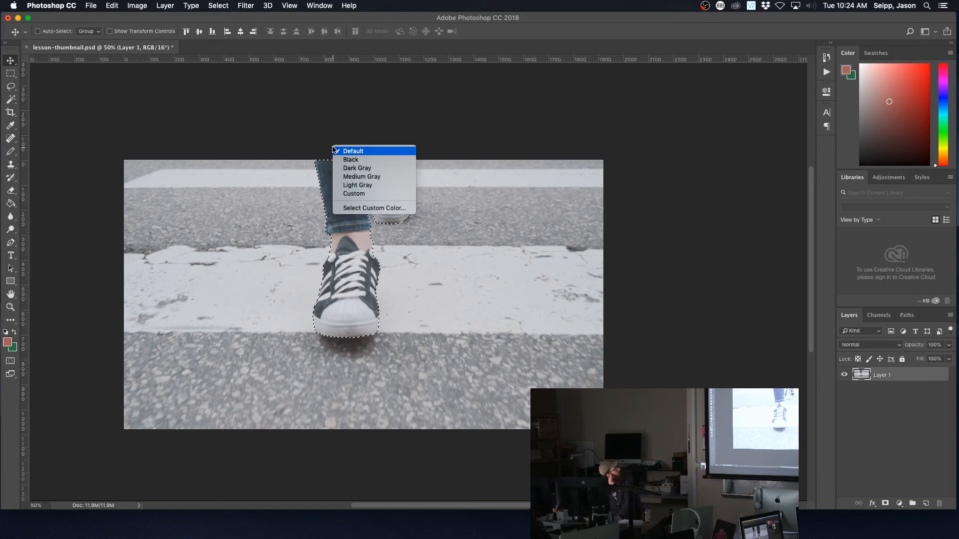
left_click(296, 112)
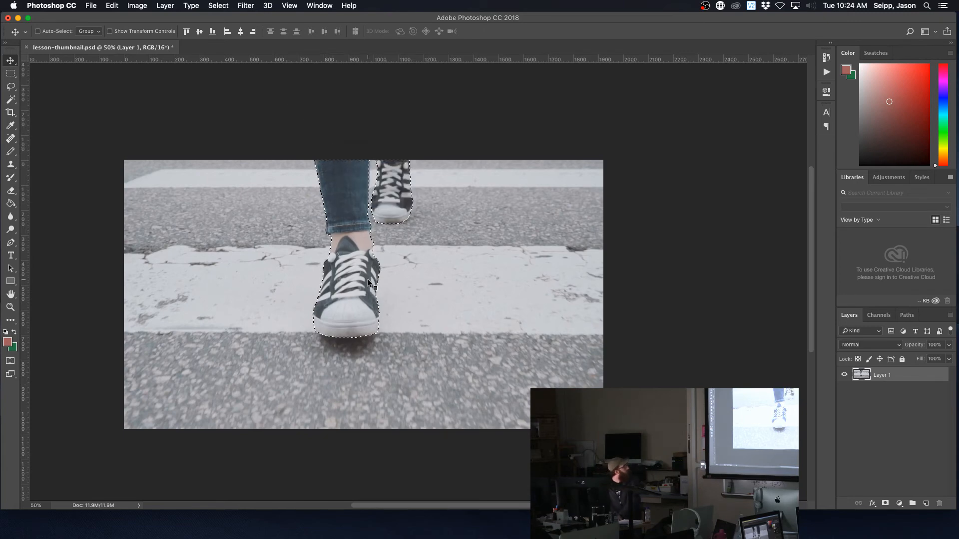
left_click(10, 268)
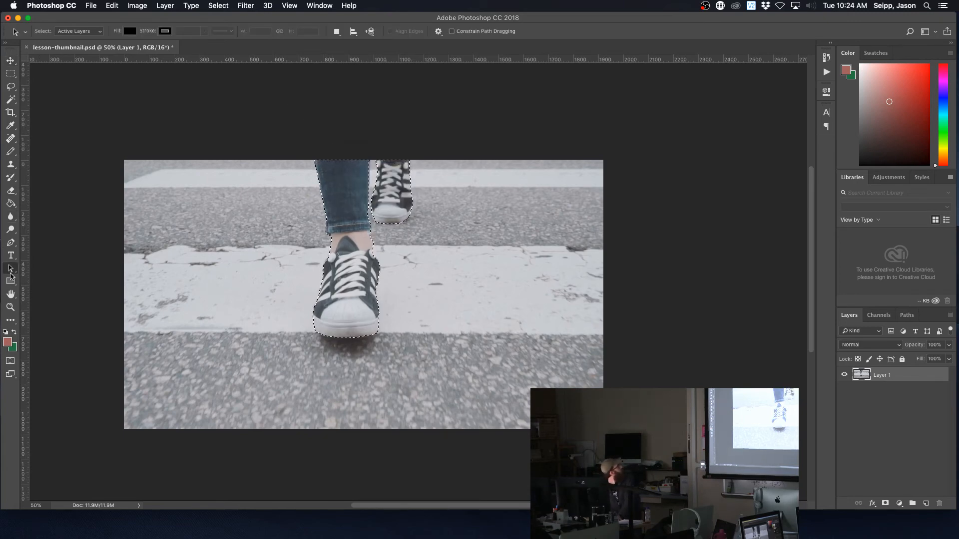
right_click(352, 274)
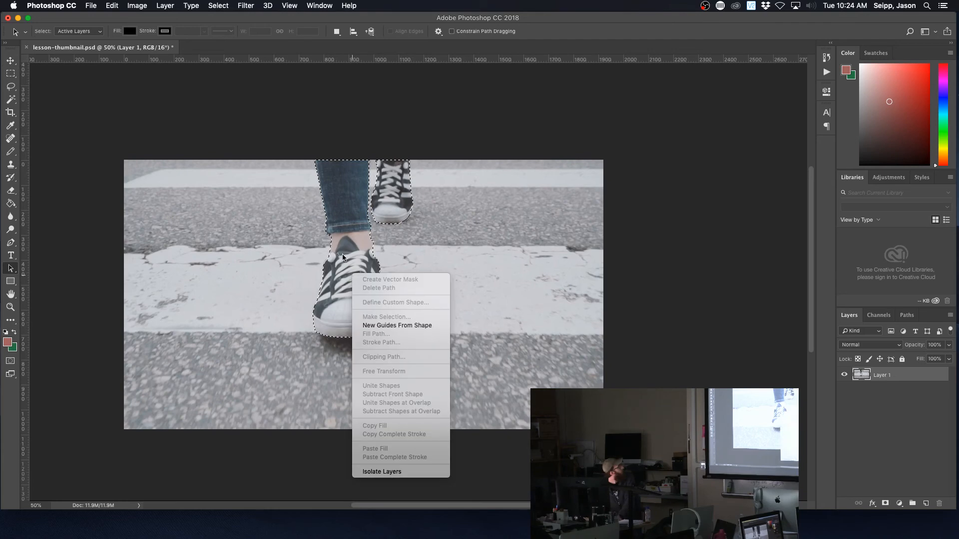
left_click(306, 105)
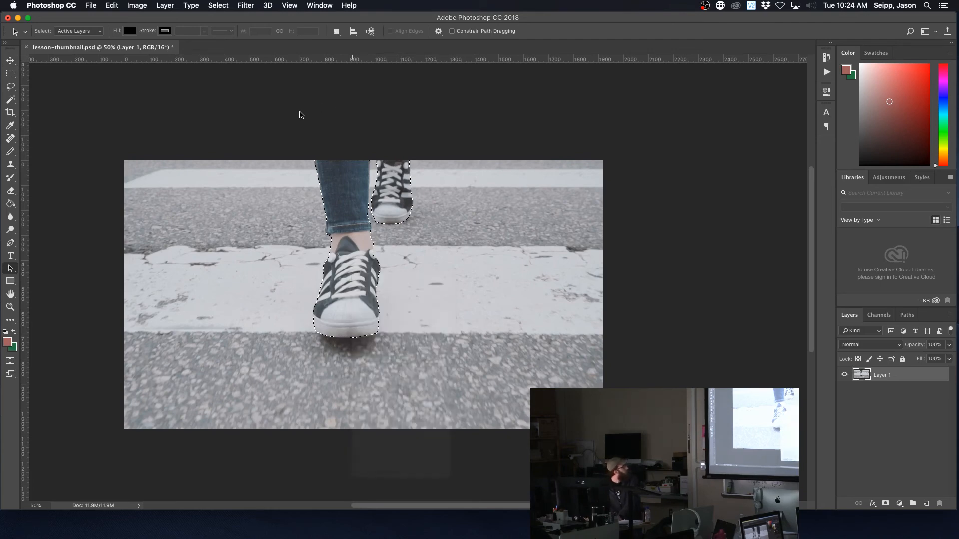
right_click(348, 251)
left_click(343, 188)
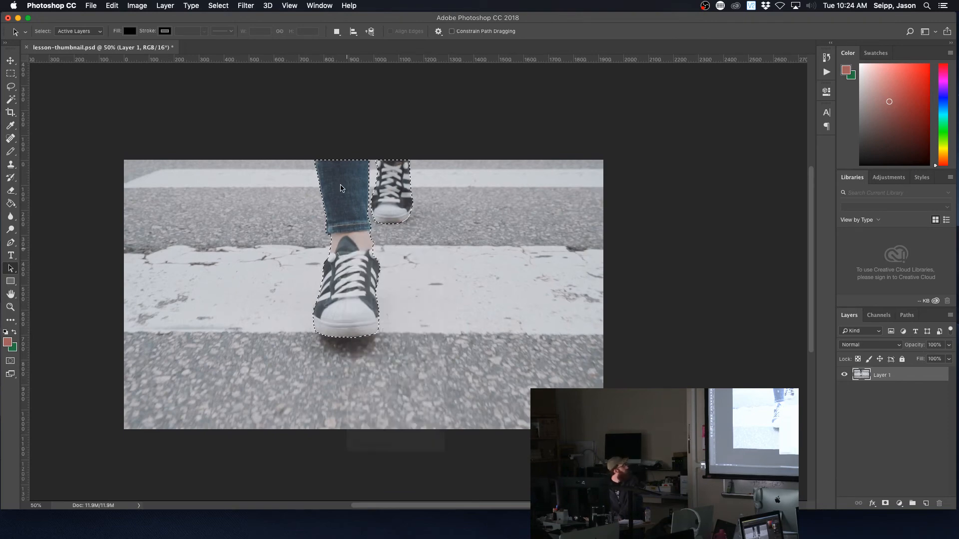
With the Lasso tool active, copy the selected leg and shoes to a new layer twice using Layer Via Copy, undoing each copy.
left_click(11, 76)
left_click(11, 86)
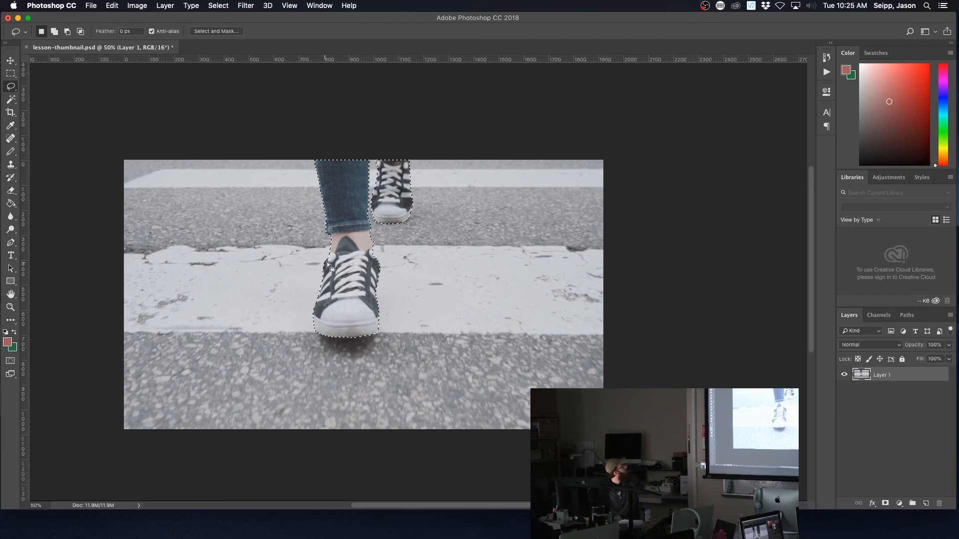
right_click(348, 244)
left_click(354, 122)
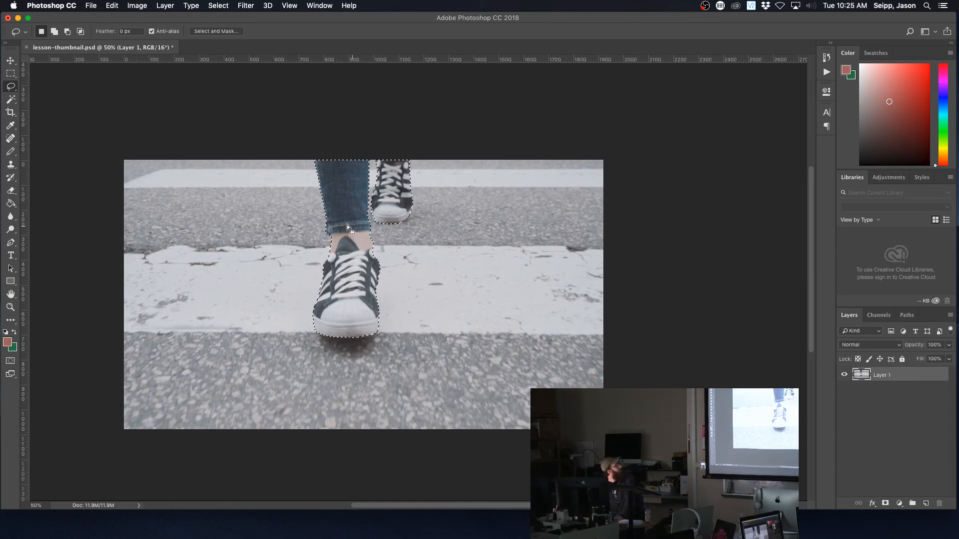
right_click(341, 212)
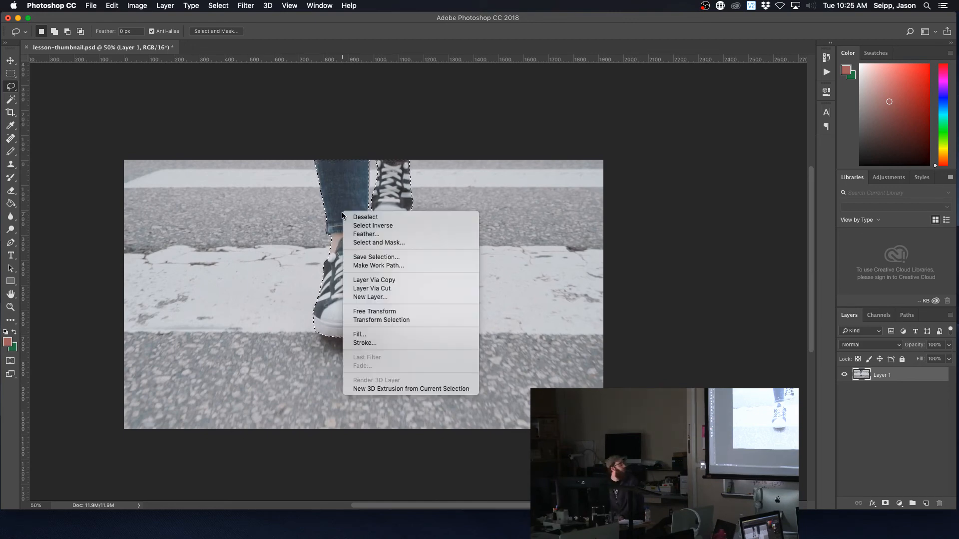
left_click(381, 280)
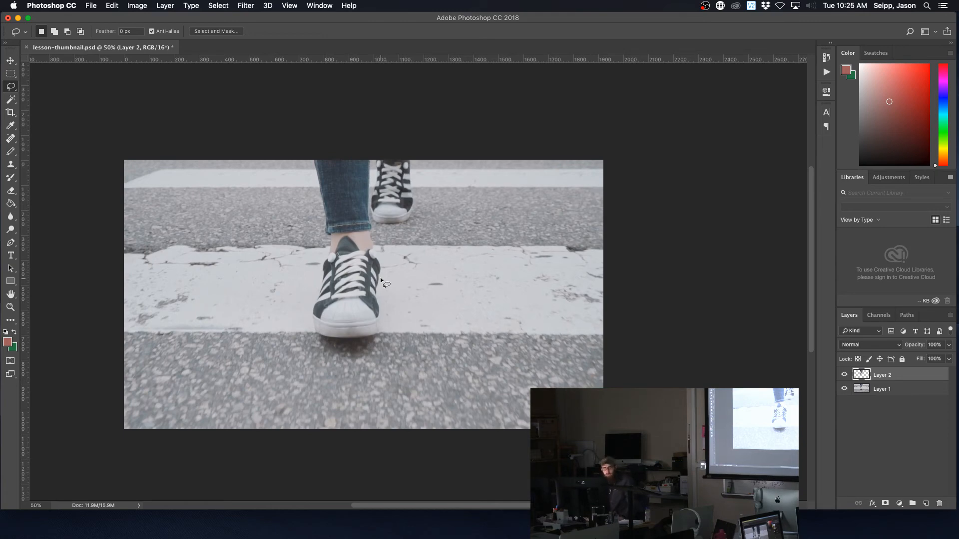
key("super+z")
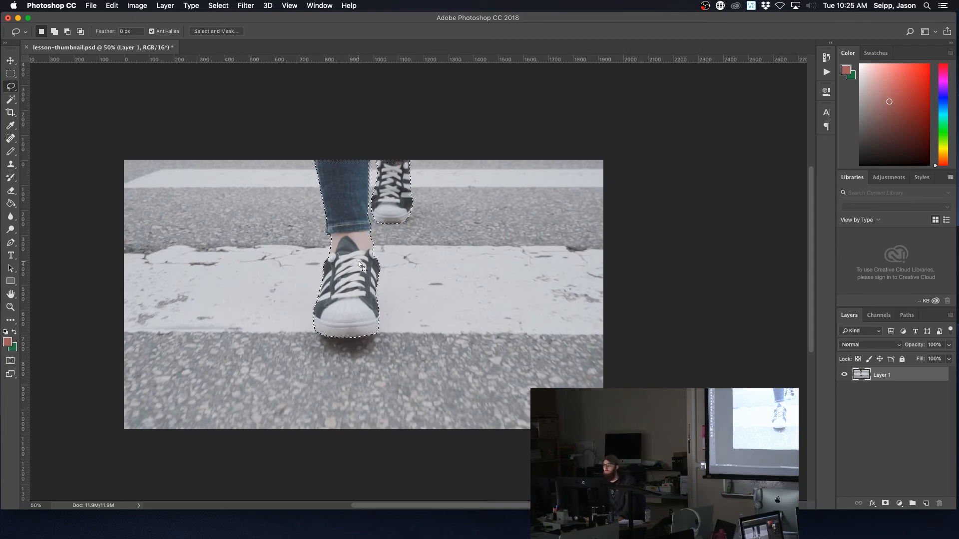
right_click(350, 244)
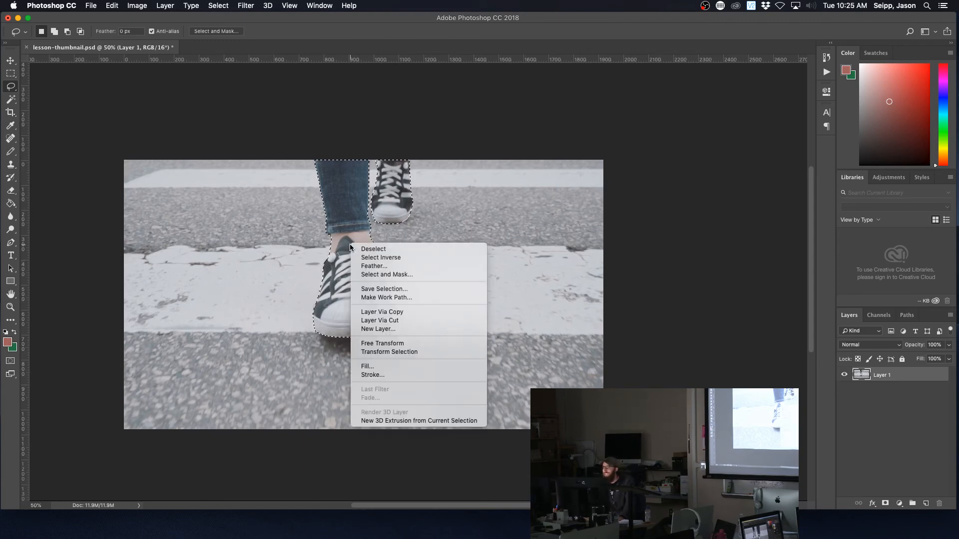
left_click(383, 312)
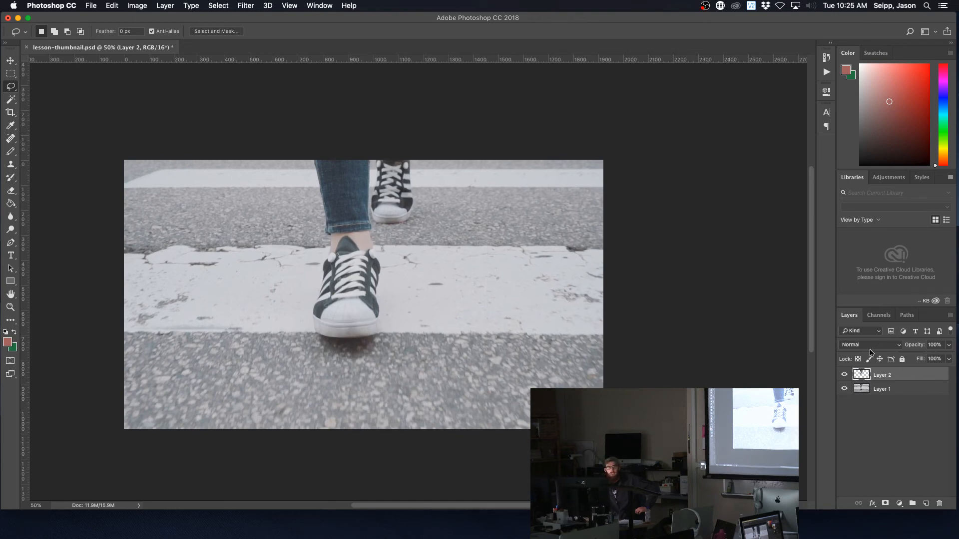
key("super+z")
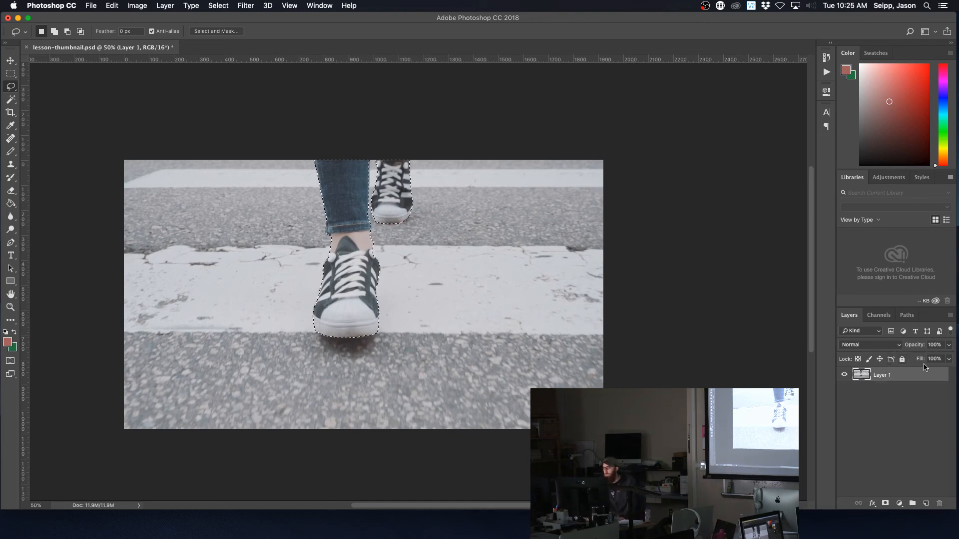
Duplicate the selected leg and shoes straight onto a new layer, compare with undo and redo, repeat the duplication, and undo it.
key("super+j")
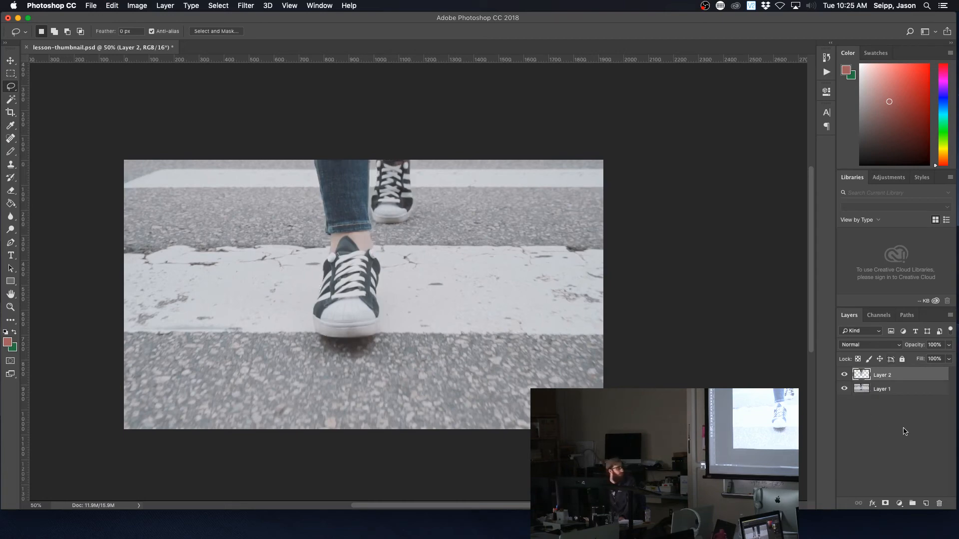
key("super+z")
key("super+z")
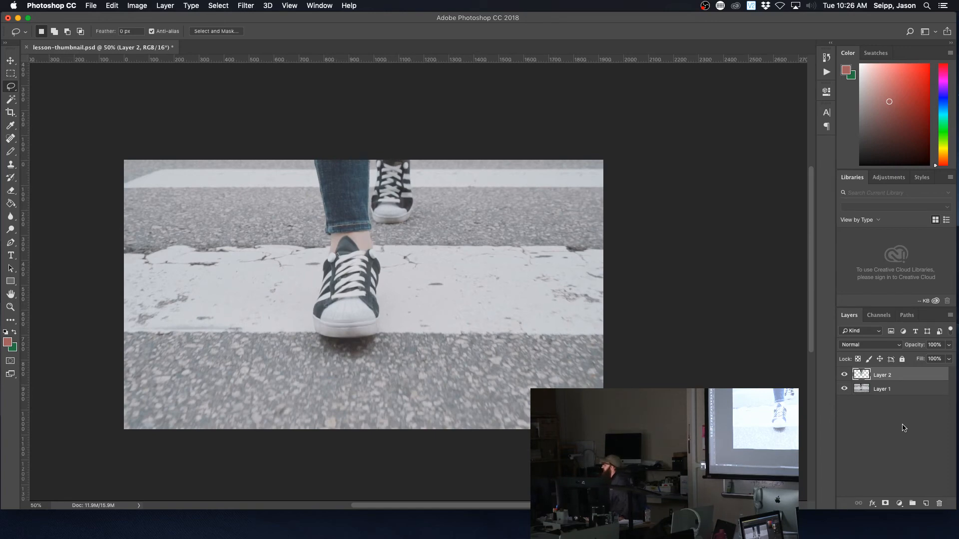
key("super+z")
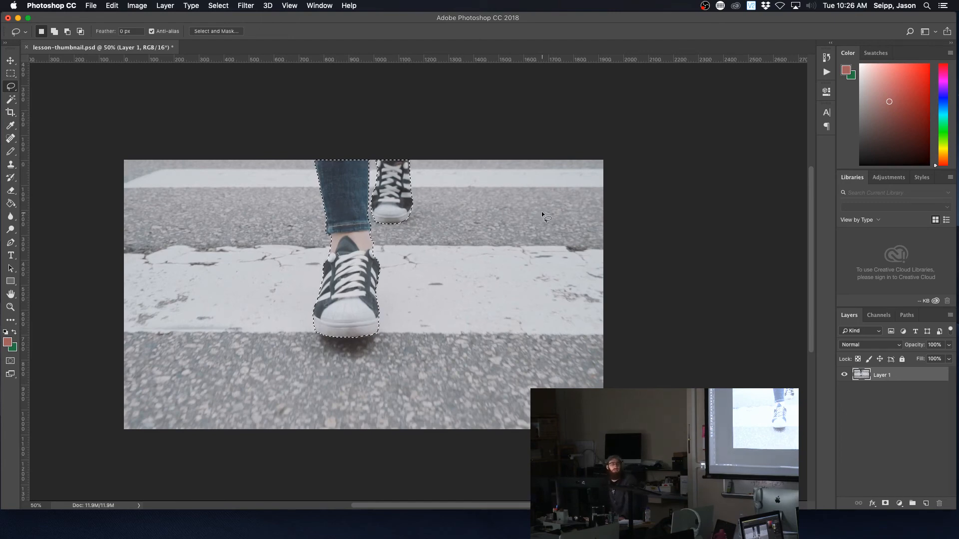
key("super+j")
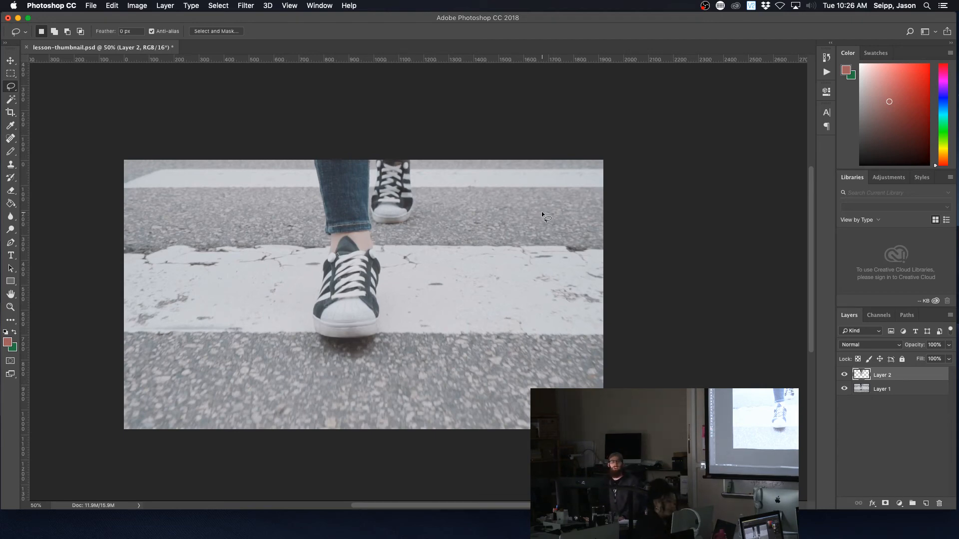
key("super+z")
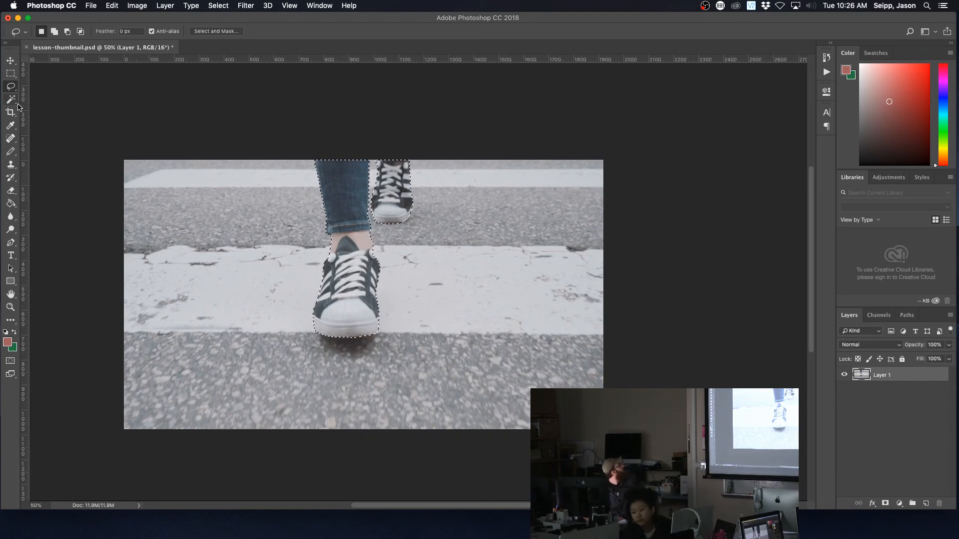
Copy the selected leg and shoes to a new layer with Layer Via Copy, and hide Layer 1 to isolate the cut-out.
right_click(349, 213)
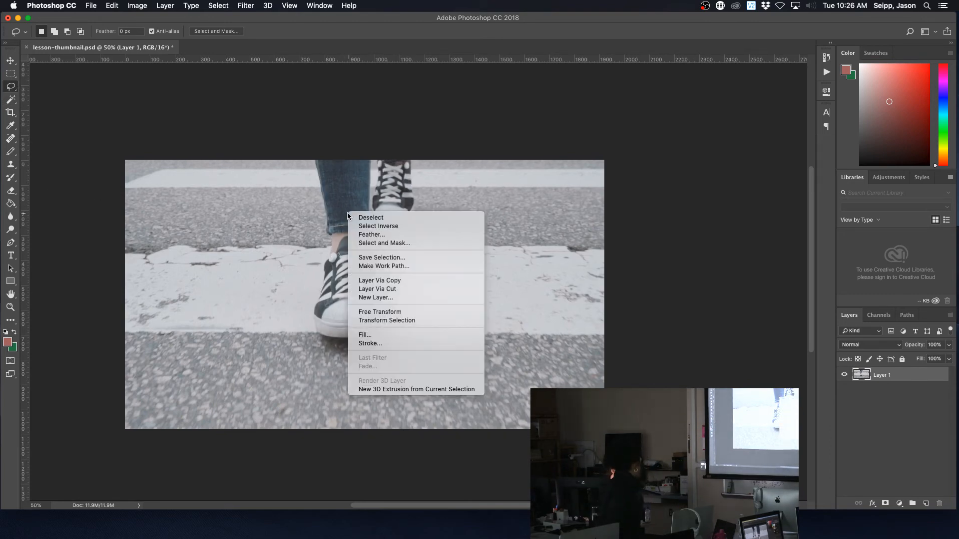
left_click(402, 282)
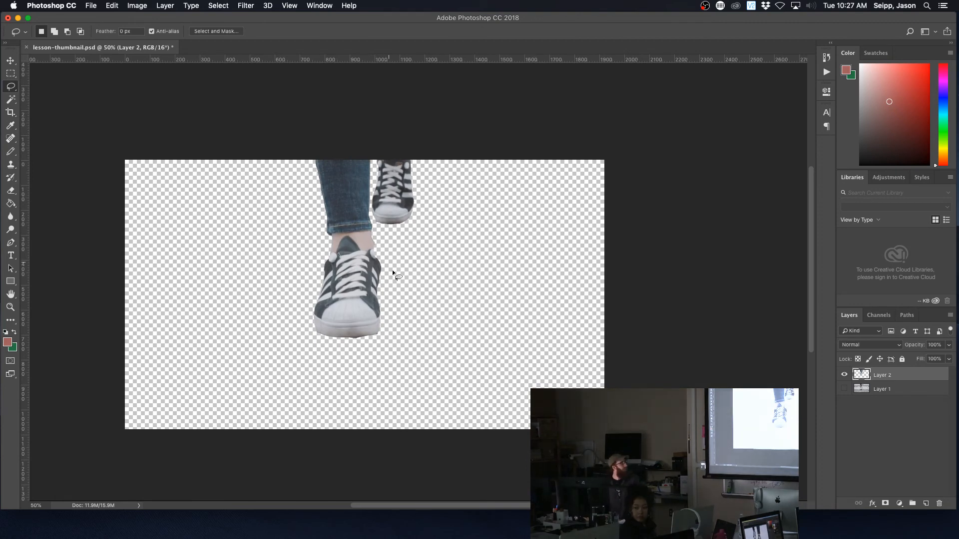
left_click(844, 389)
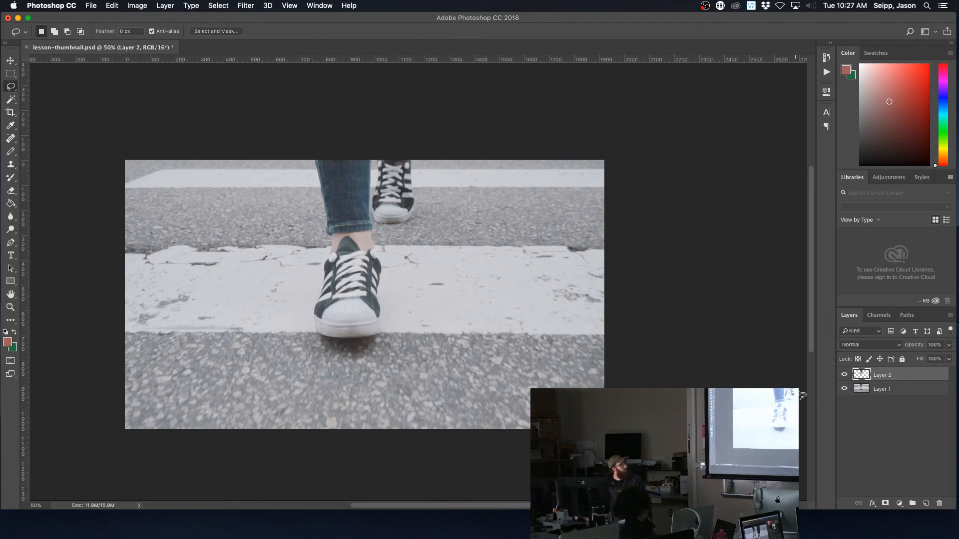
left_click(845, 389)
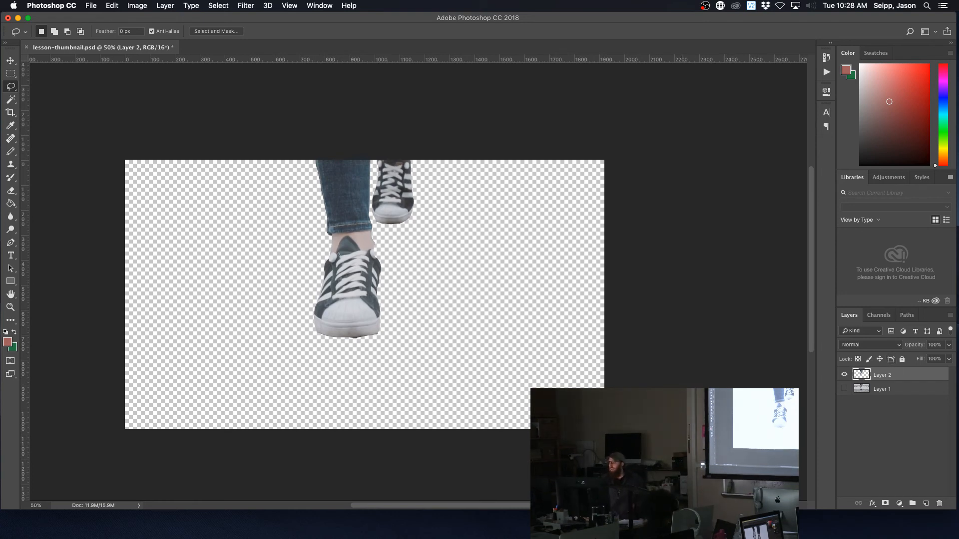
Add a new layer above the cut-out for a color fill and switch to the Paint Bucket tool.
left_click(924, 504)
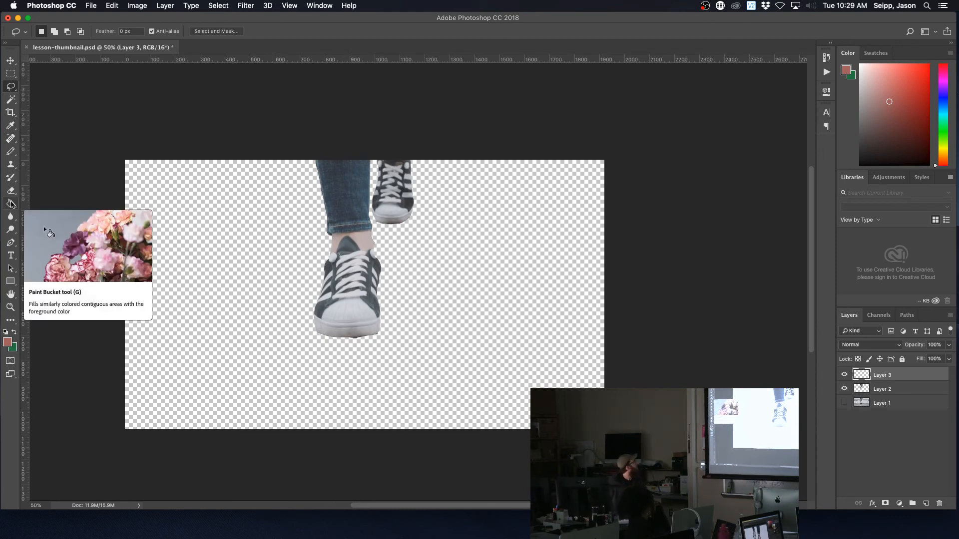
left_click_drag(12, 204, 39, 202)
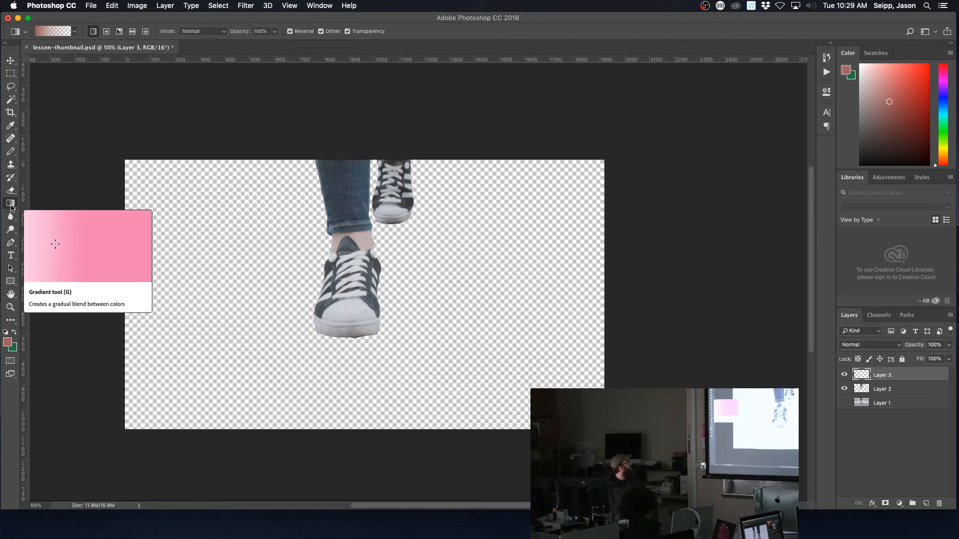
left_click(11, 206)
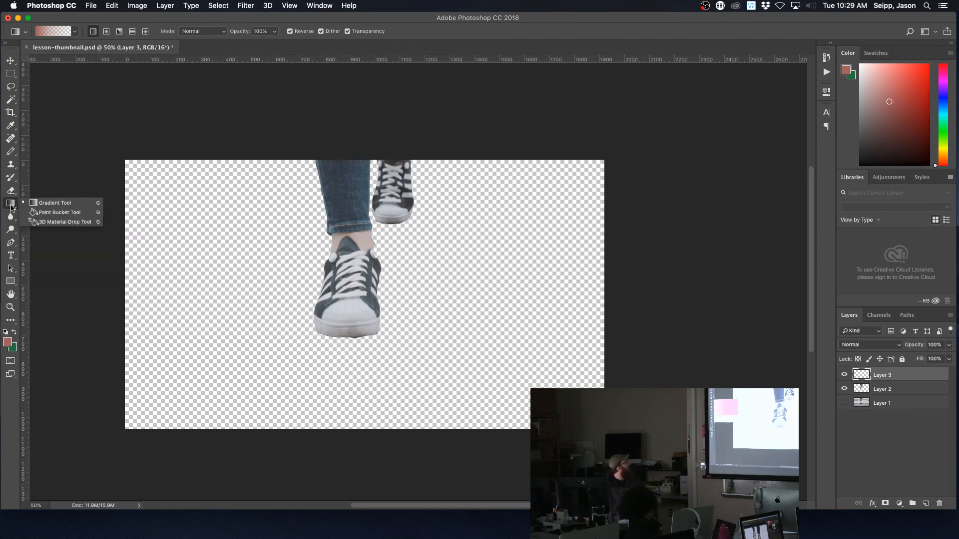
left_click(37, 213)
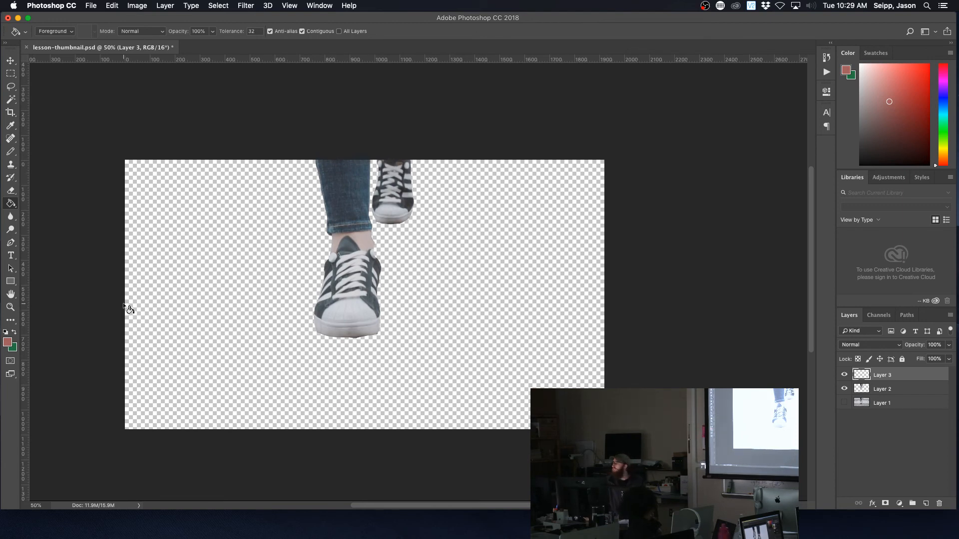
Set the foreground color to bright green, 32ec1f.
left_click(8, 343)
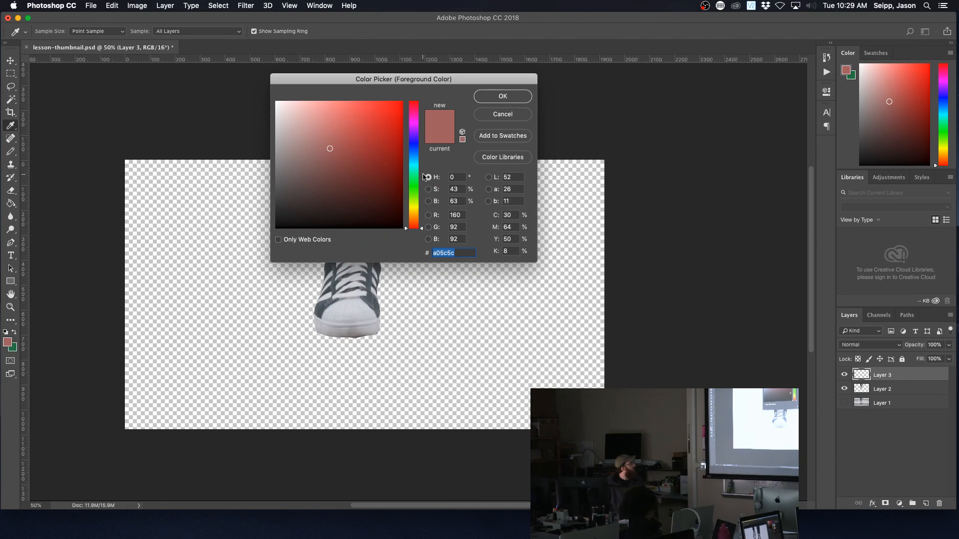
mouse_move(416, 189)
left_mouse_down()
mouse_move(417, 130)
mouse_move(407, 188)
left_mouse_up()
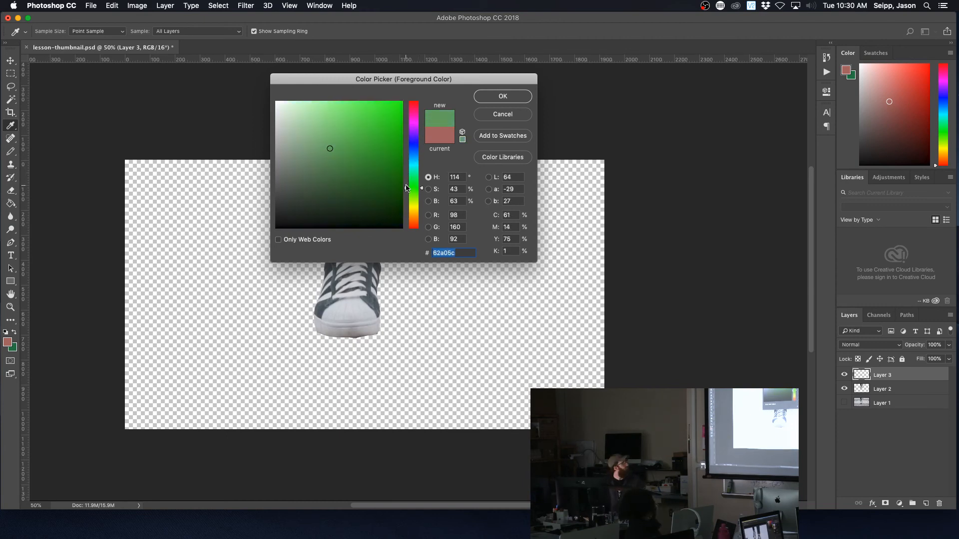
left_click(333, 130)
mouse_move(333, 129)
left_mouse_down()
mouse_move(388, 118)
mouse_move(386, 110)
left_mouse_up()
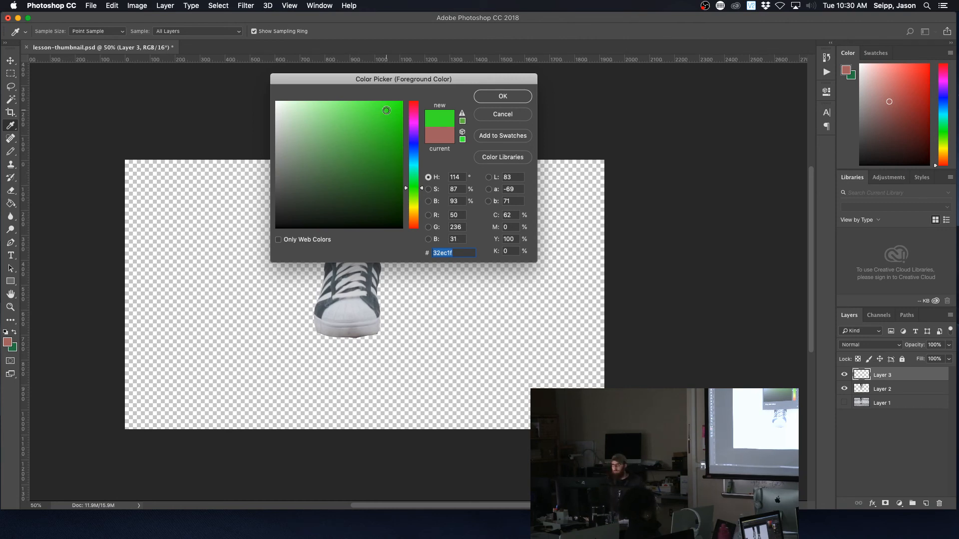
left_click(496, 97)
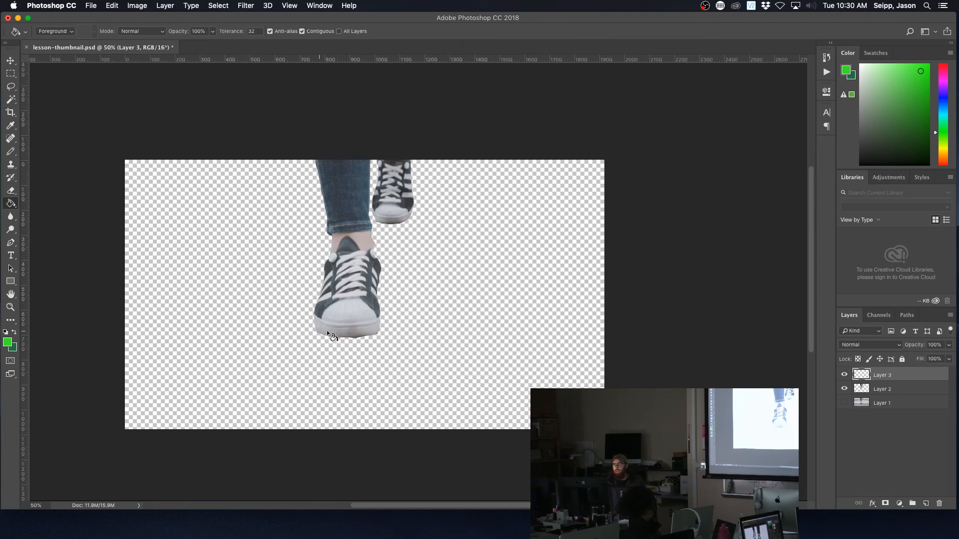
Fill Layer 3 with the green foreground color, undo and repeat the fill, and compare the result with undo and redo.
scroll(352, 299, "left", 1)
left_click(352, 300)
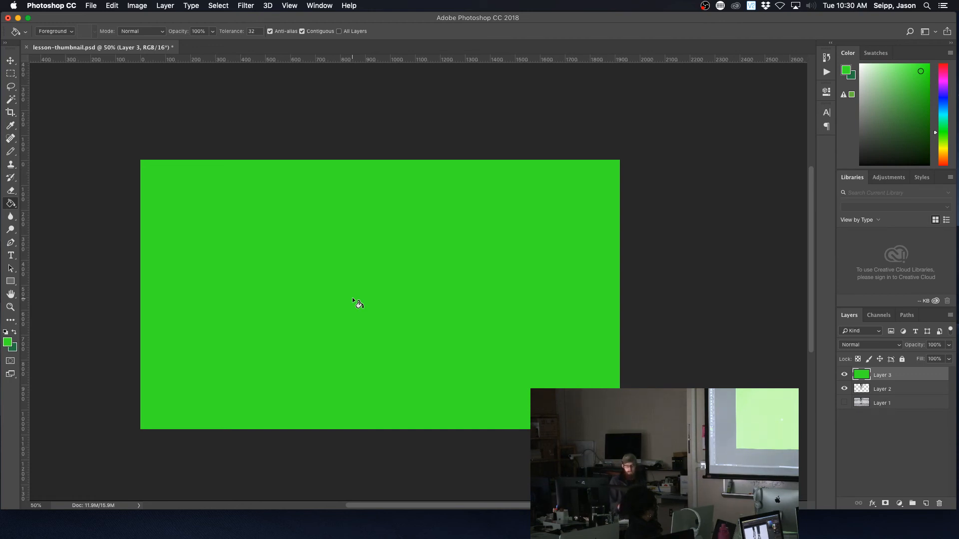
key("super+z")
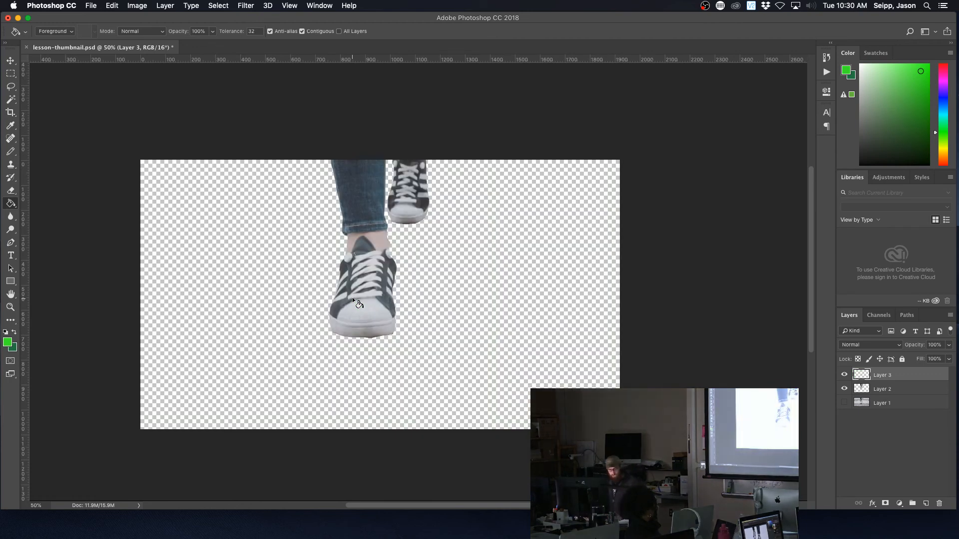
left_click(353, 297)
key("super+z")
key("super+z")
key("super+z")
key("super+z")
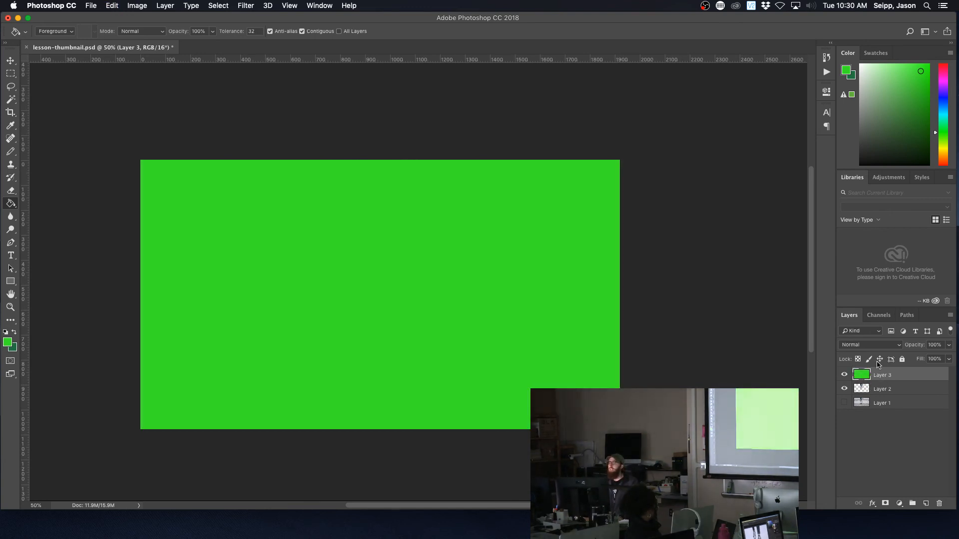
key("super+z")
key("super+z")
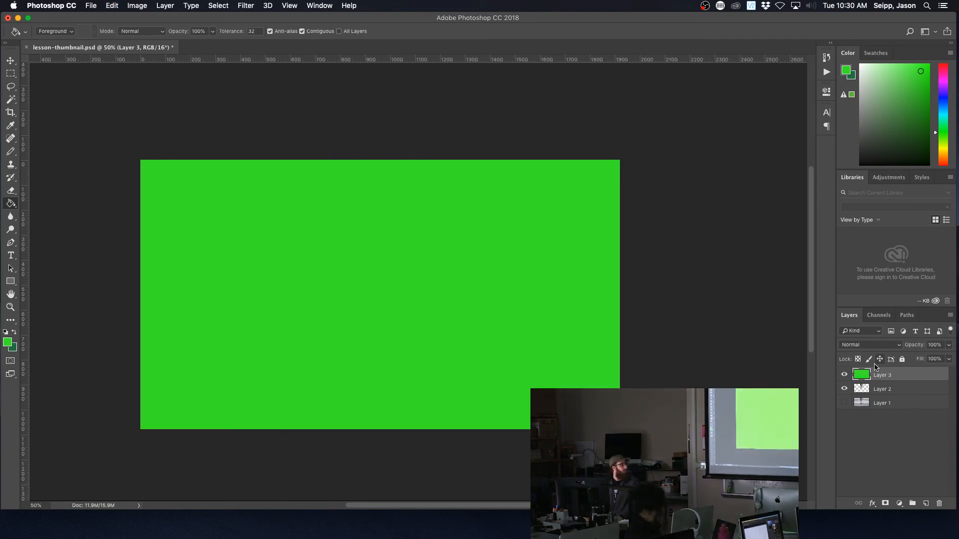
Toggle the visibility of the green Layer 3 several times to compare, and move it below Layer 2 in the layer order.
left_click(845, 376)
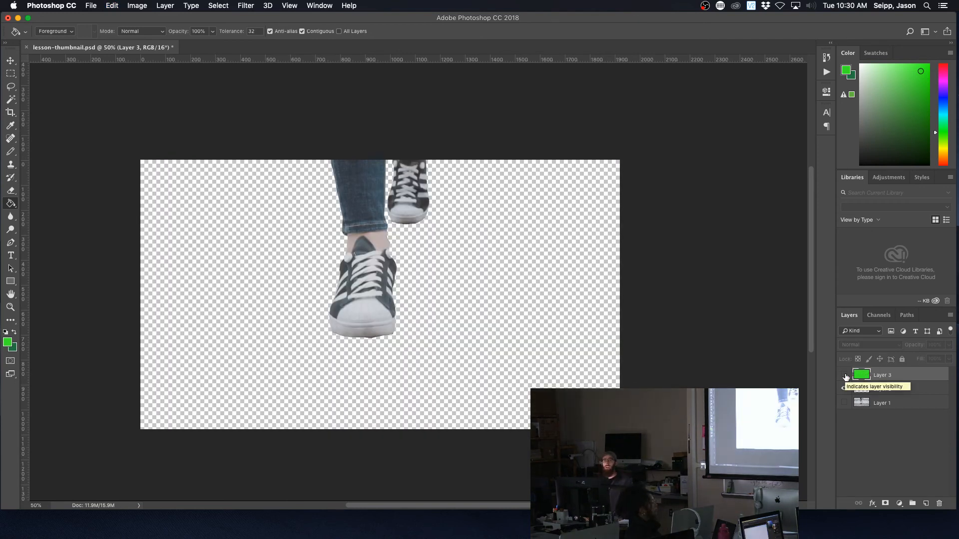
left_click(845, 375)
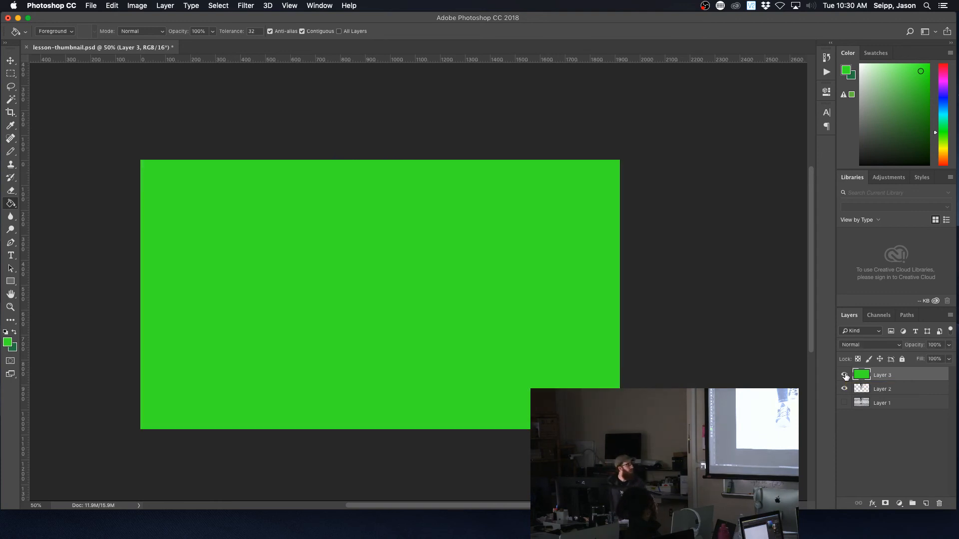
left_click(846, 376)
left_click(845, 375)
left_click(845, 375)
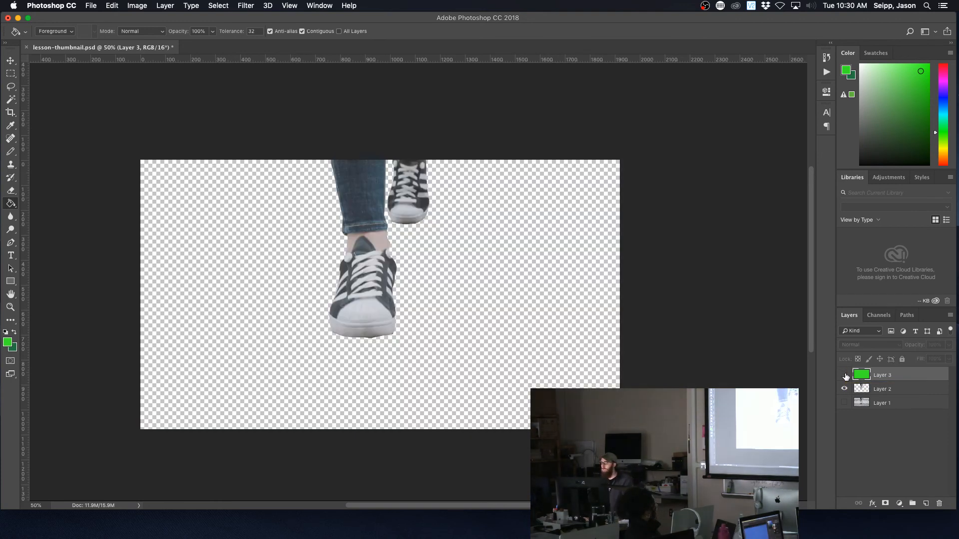
left_click(846, 375)
left_click(846, 376)
left_click(845, 375)
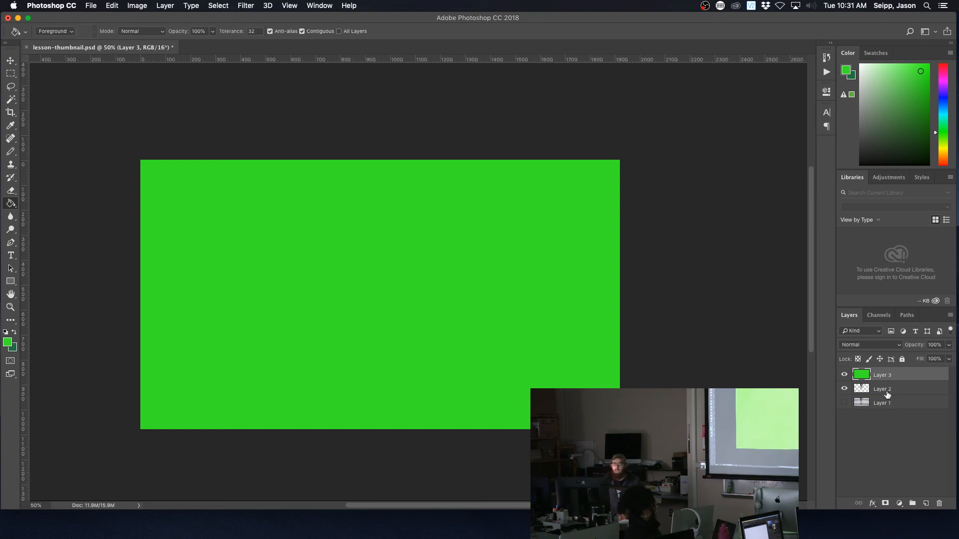
left_click_drag(899, 375, 892, 396)
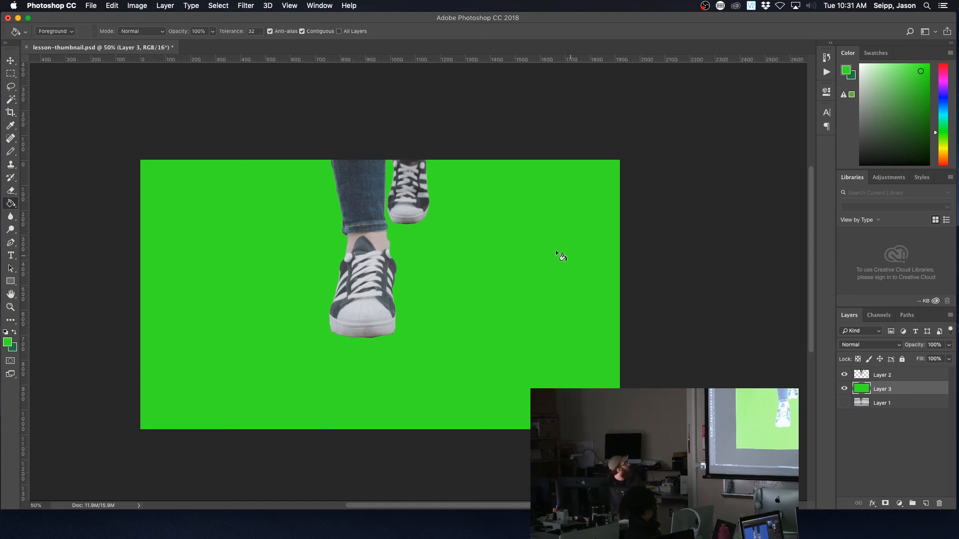
Create a text box about 1038 px wide and 196 px high below the front shoe with the Type tool.
left_click(10, 258)
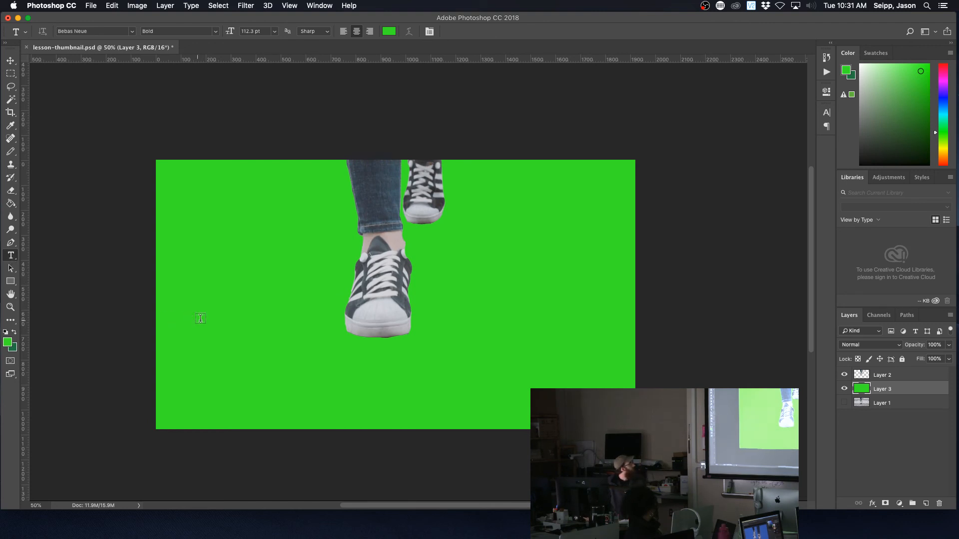
left_click_drag(204, 350, 463, 397)
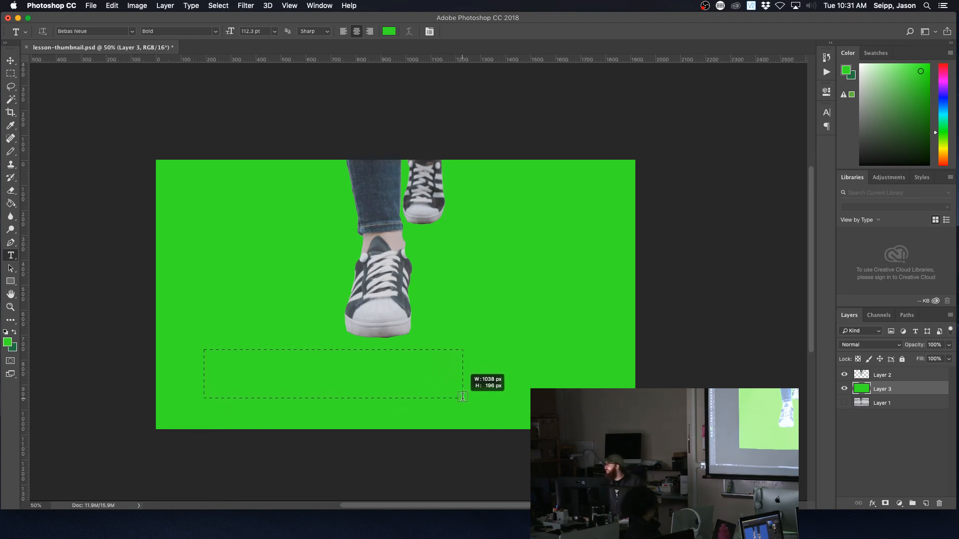
left_click_drag(462, 397, 462, 397)
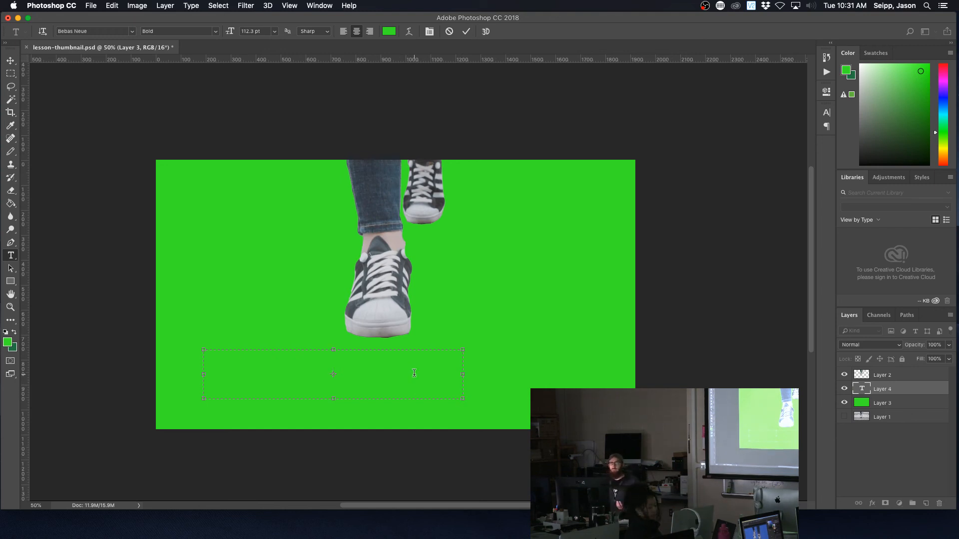
Try entering sample text in green in the empty text box, and delete all of it.
type("Pen Tool")
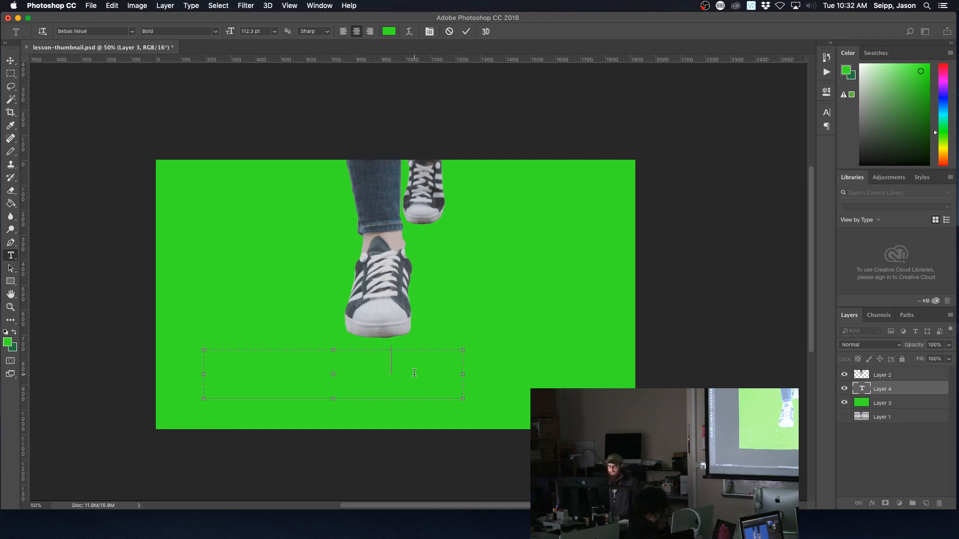
key("super+a")
type("Pen Toolool")
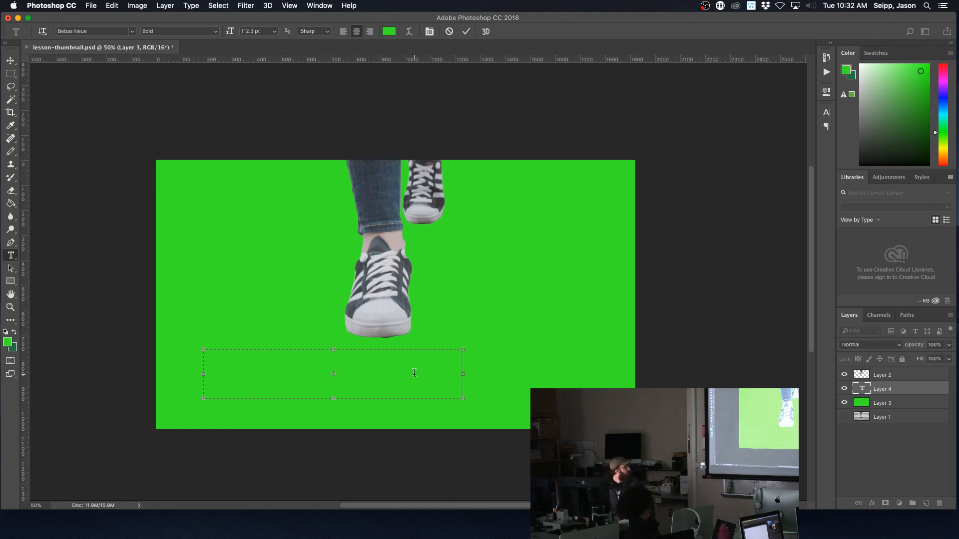
key("super+a")
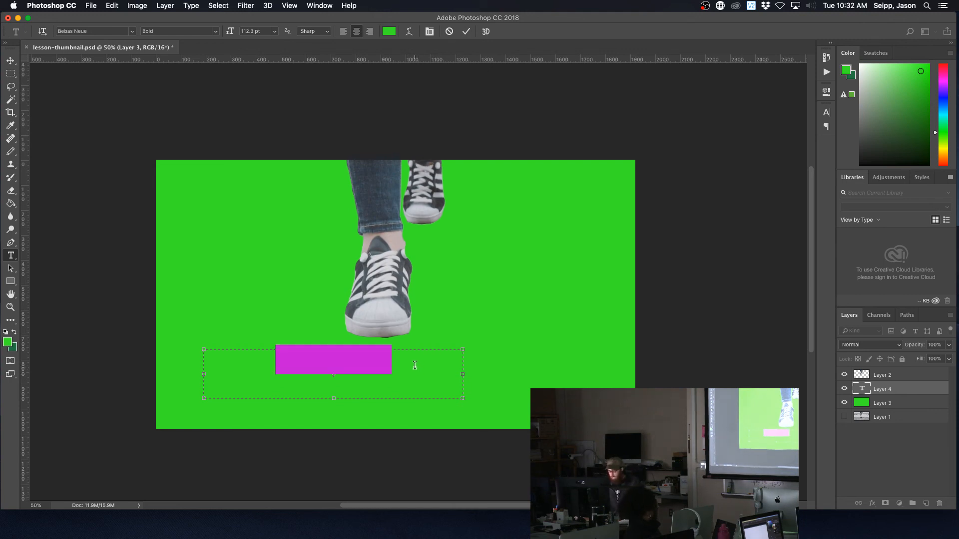
key("BackSpace")
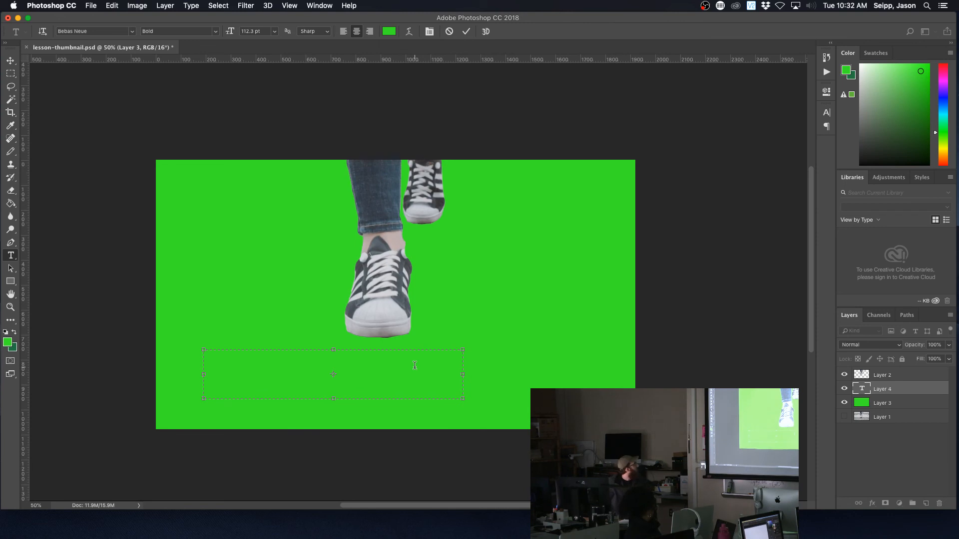
Change the foreground color used for the text to bright magenta.
left_click(7, 343)
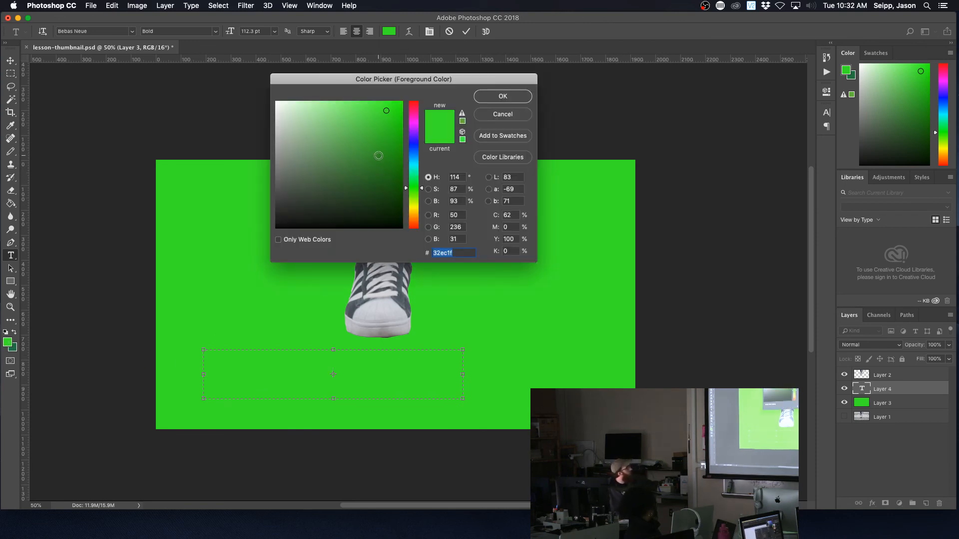
left_click(378, 164)
left_click_drag(415, 145, 415, 124)
left_click(385, 119)
left_click(495, 99)
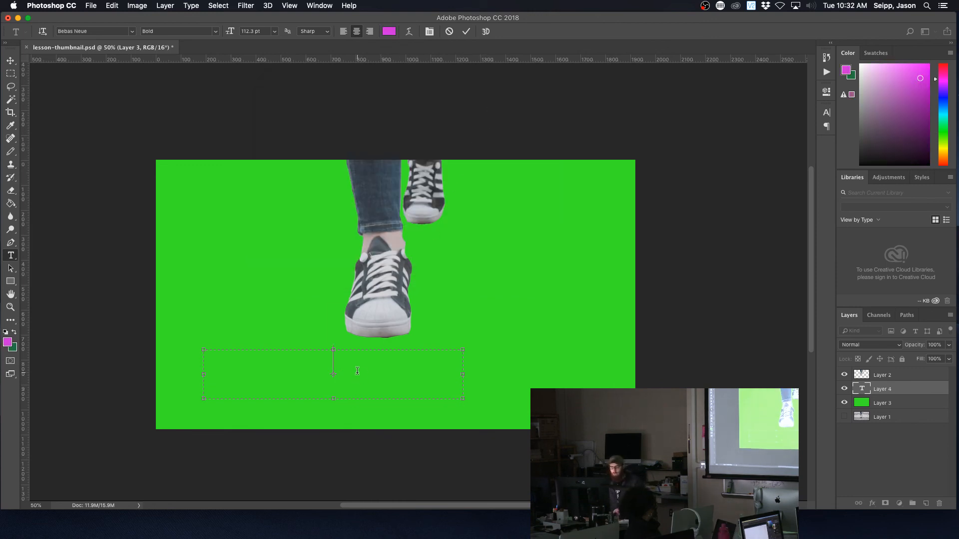
Enter the text "Hey broncos!" in the text box below the shoe.
type("HEY")
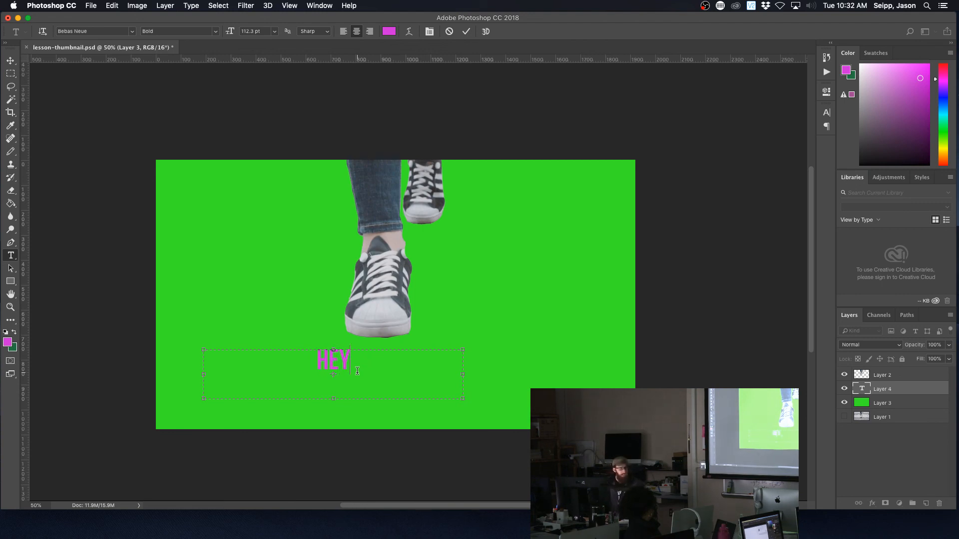
type(" BRONCOS")
type("~")
key("BackSpace")
type("!")
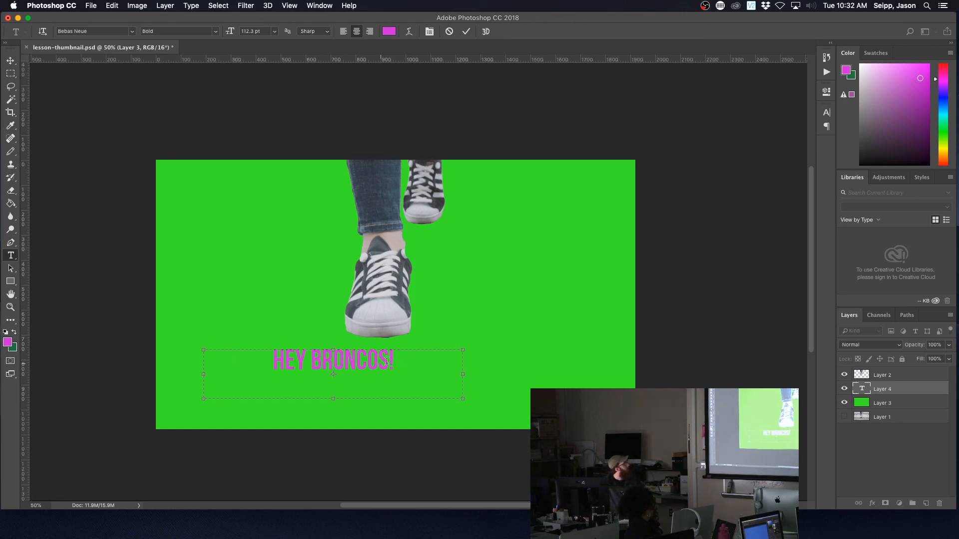
Select the whole "Hey broncos!" text, review the font, size and anti-aliasing options, and commit the text.
key("shift+Left")
key("shift+Left")
key("shift+Left")
key("shift+Left")
key("shift+Left")
key("shift+Left")
key("shift+Left")
key("shift+Left")
key("shift+Left")
key("shift+Left")
key("shift+Left")
key("shift+Left")
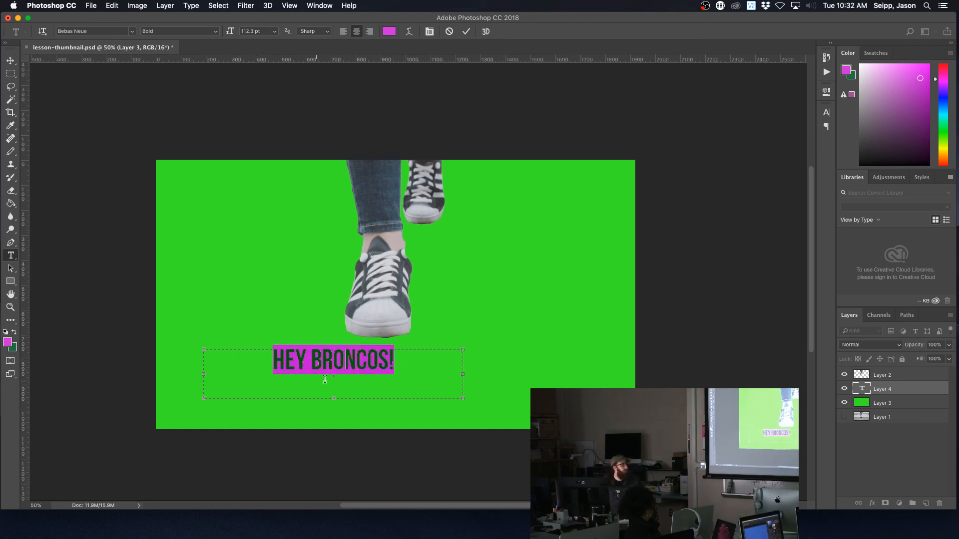
left_click(377, 374)
key("super+a")
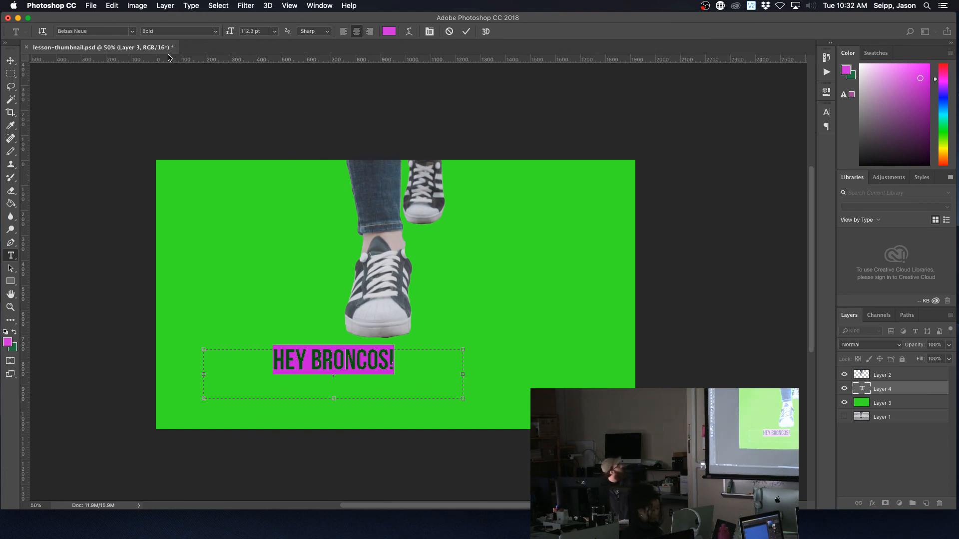
left_click(131, 31)
left_click(271, 32)
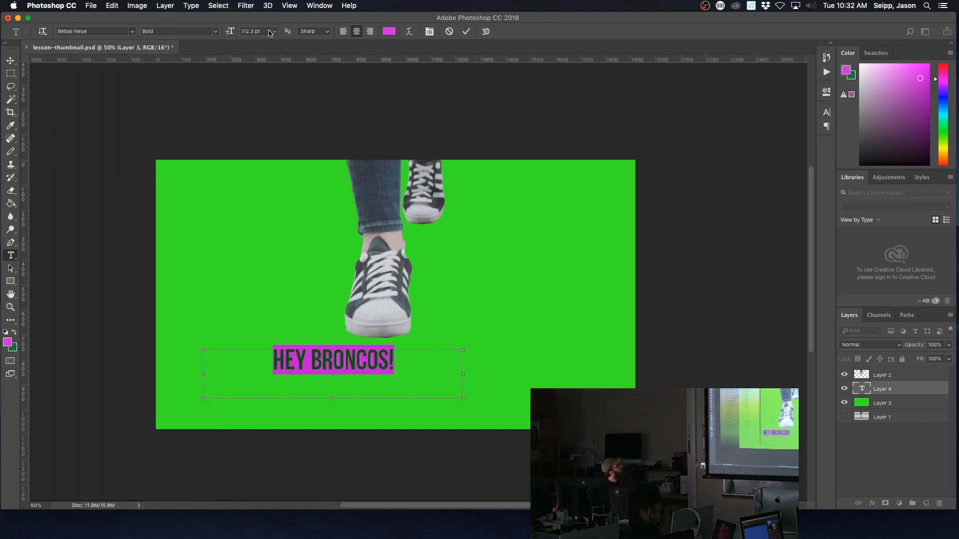
left_click(270, 32)
left_click(325, 33)
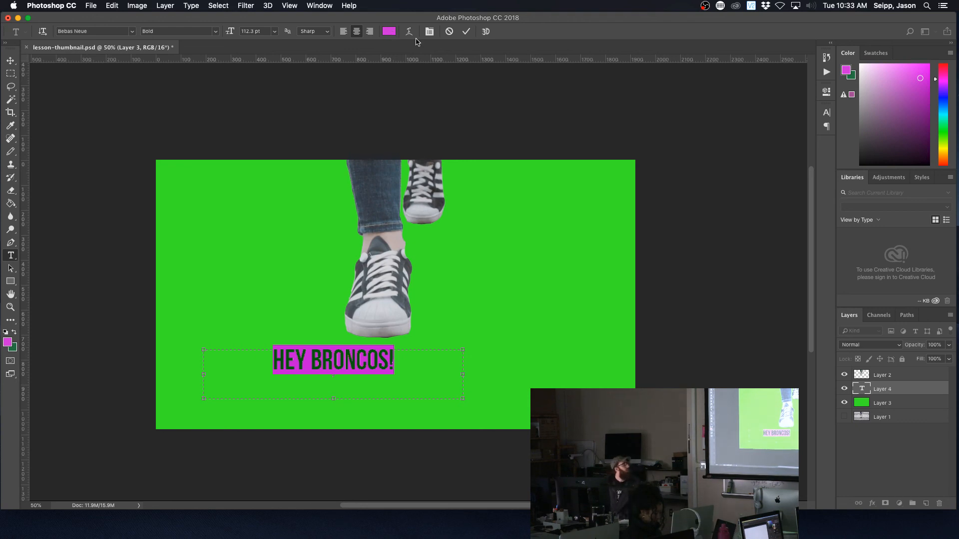
left_click(465, 32)
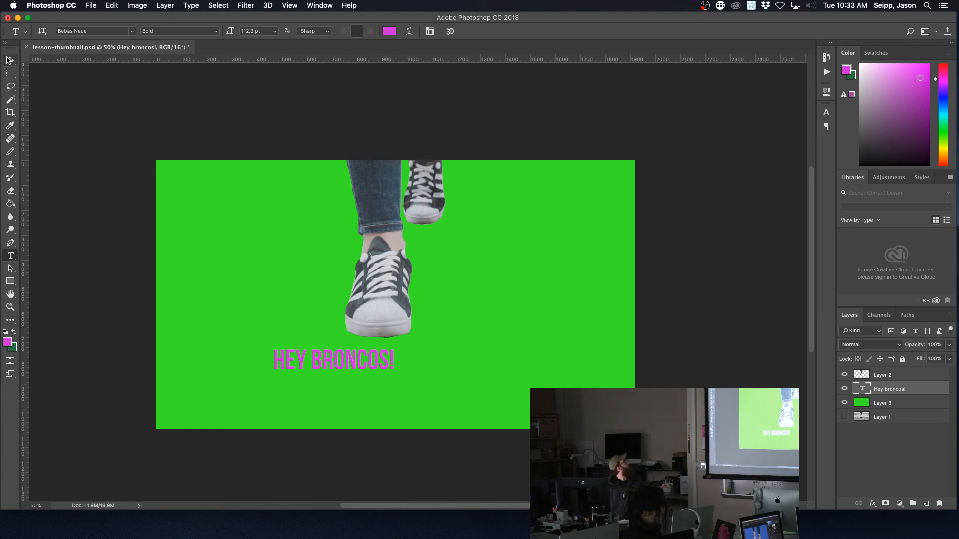
Activate the Move tool and place the "Hey broncos!" text layer below the green Layer 3.
left_click(10, 61)
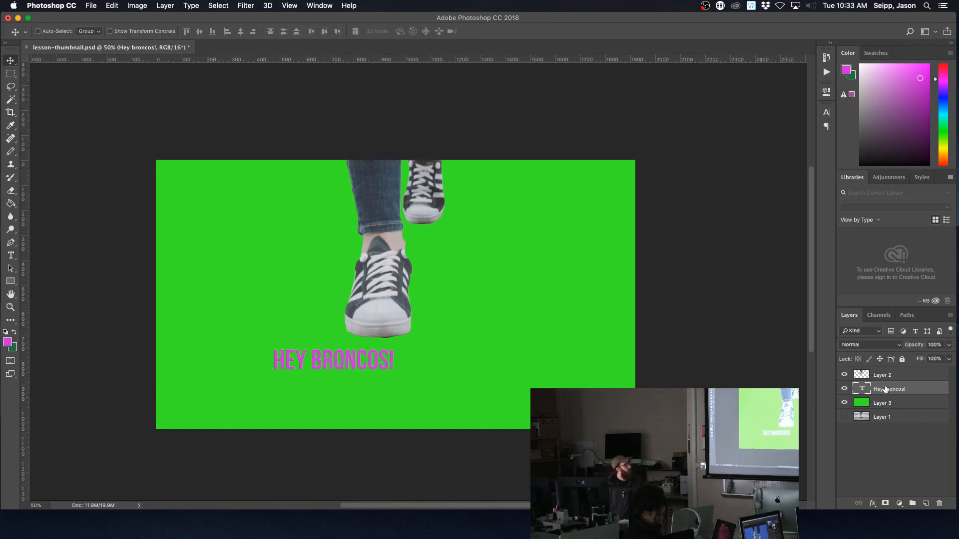
left_click_drag(887, 390, 887, 407)
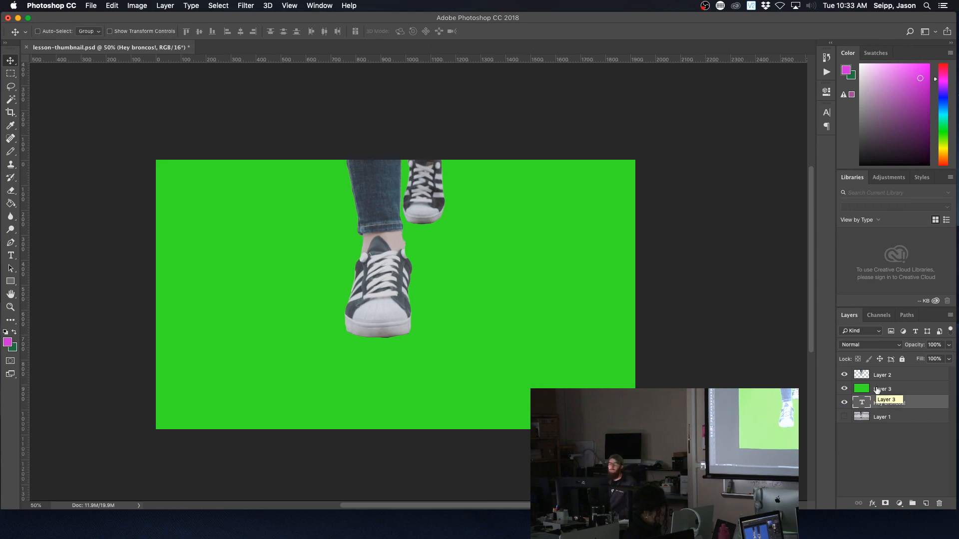
Place the "Hey broncos!" text layer between Layer 2 and the green Layer 3, and move the text beside the front shoe.
left_click_drag(878, 402, 879, 380)
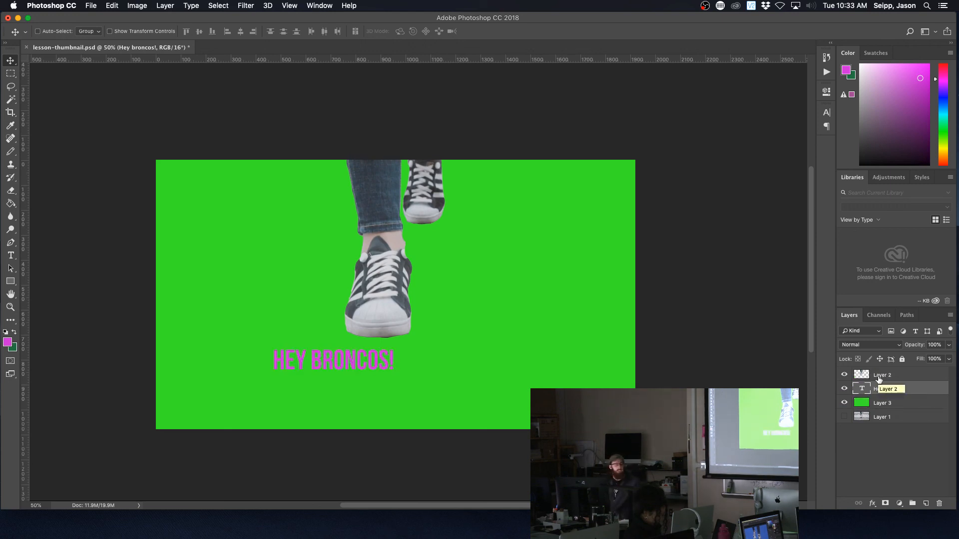
mouse_move(882, 380)
left_mouse_down()
mouse_move(882, 368)
mouse_move(883, 396)
left_mouse_up()
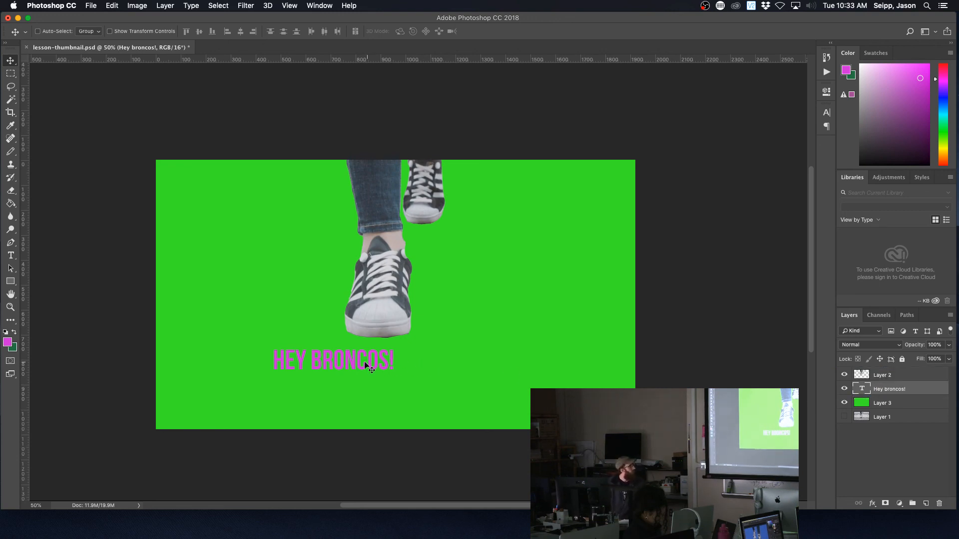
left_click_drag(353, 364, 354, 326)
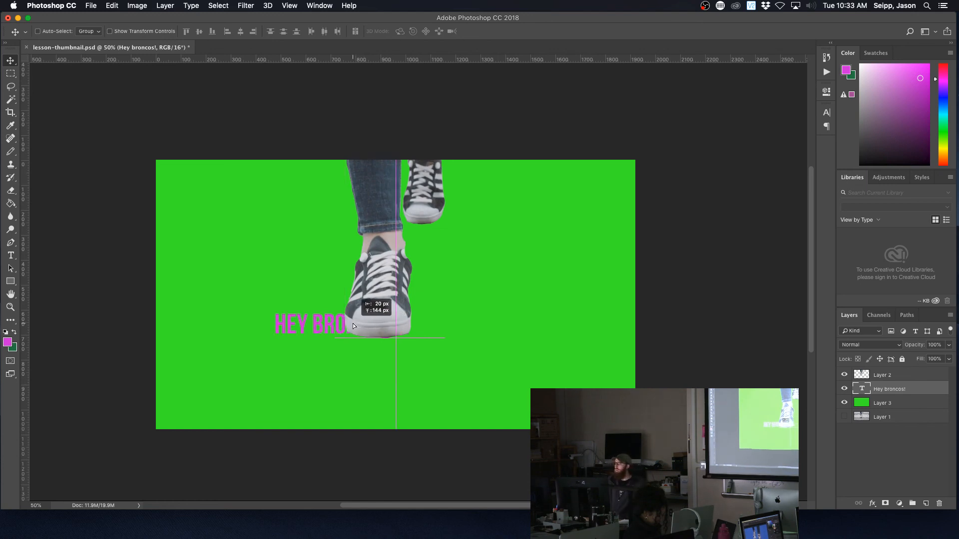
left_click_drag(353, 326, 281, 287)
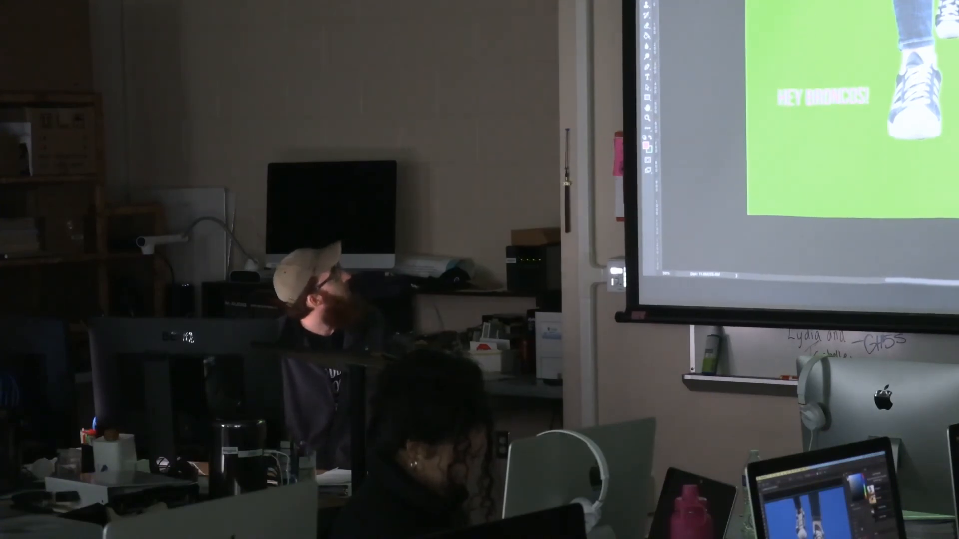
left_click(700, 0)
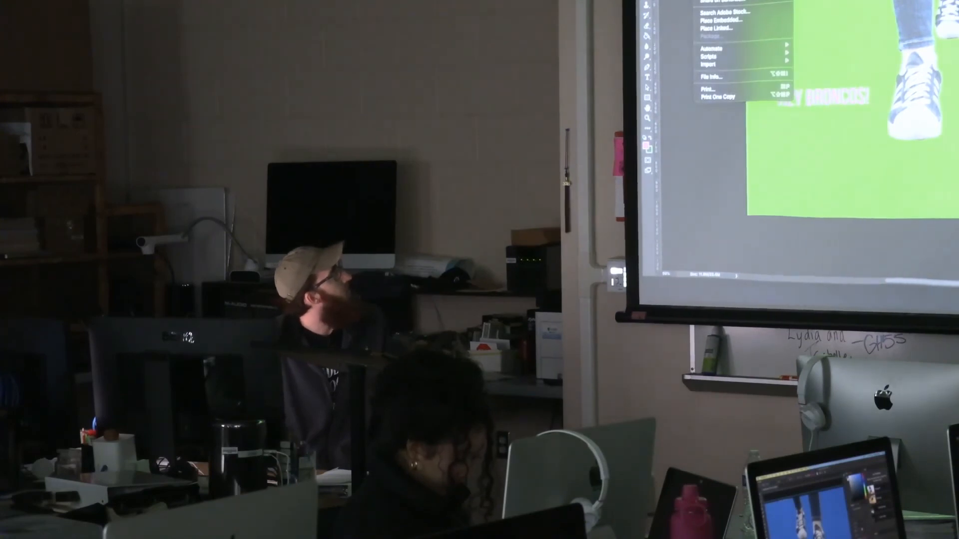
key("Escape")
left_click(832, 0)
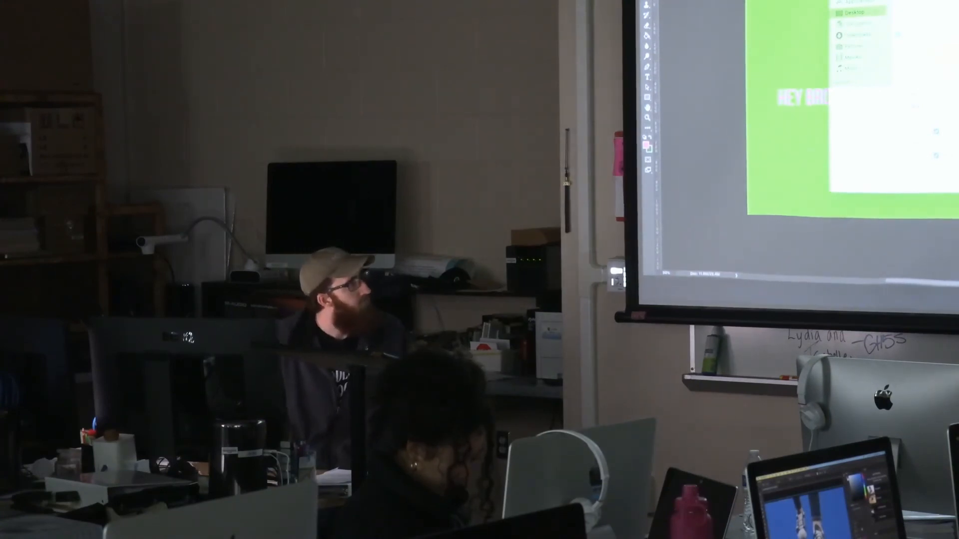
double_click(901, 143)
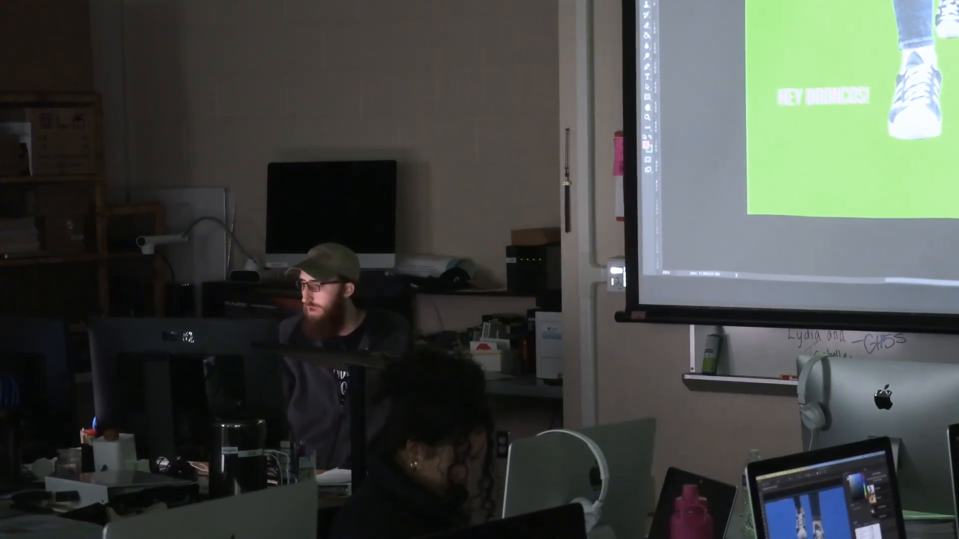
key("super+Tab")
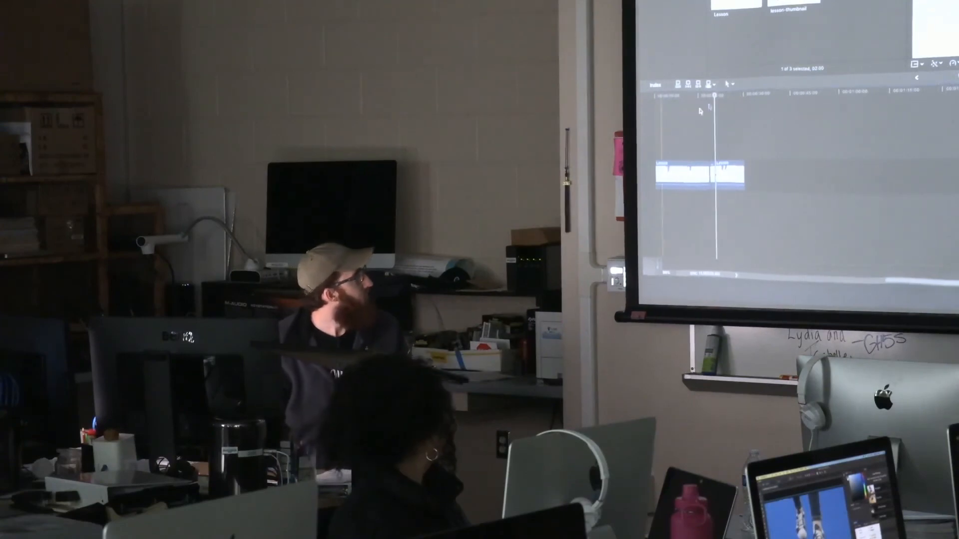
left_click_drag(715, 96, 709, 98)
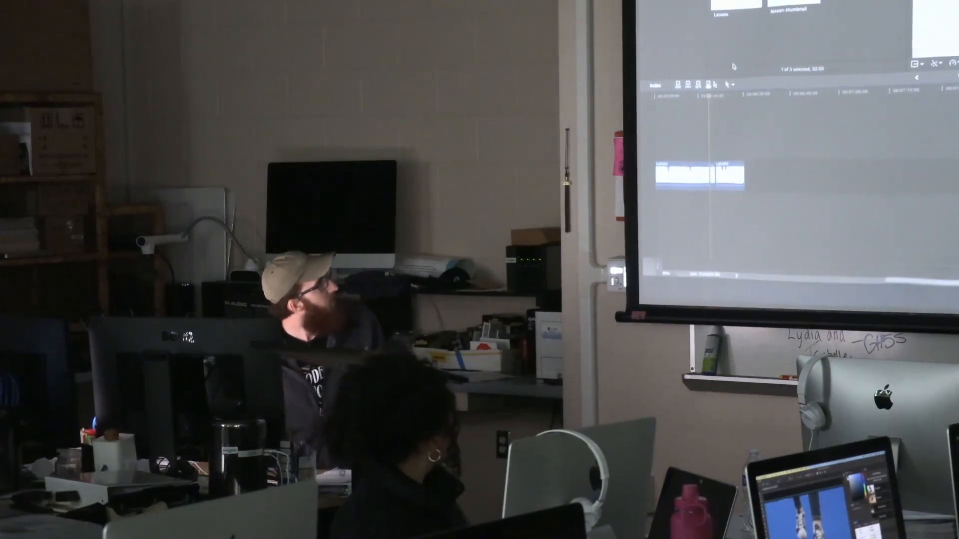
left_click_drag(709, 99, 704, 97)
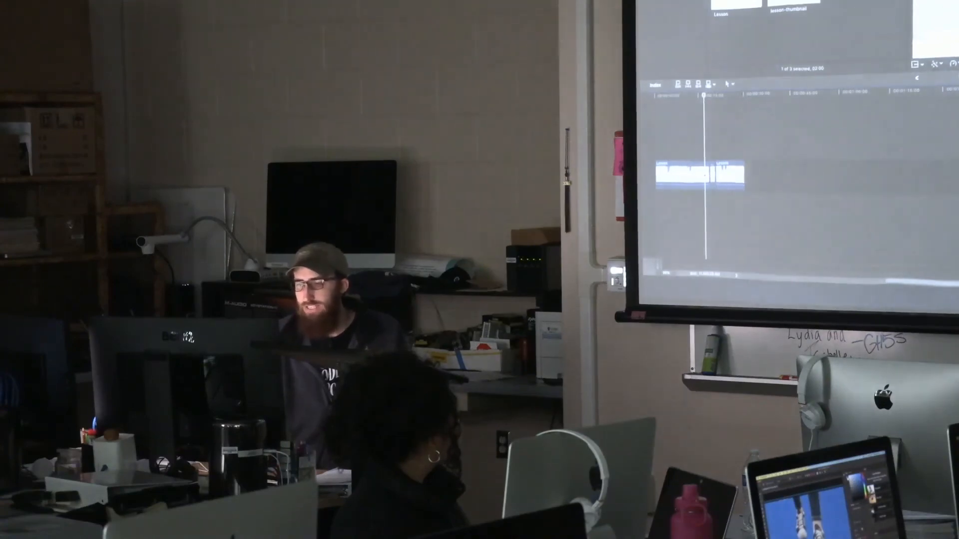
key("super+Tab")
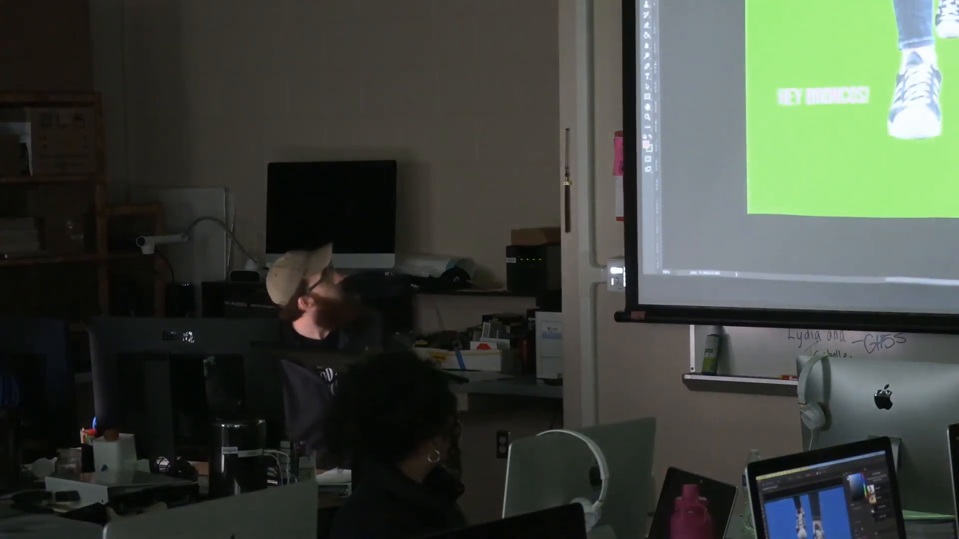
key("super+s")
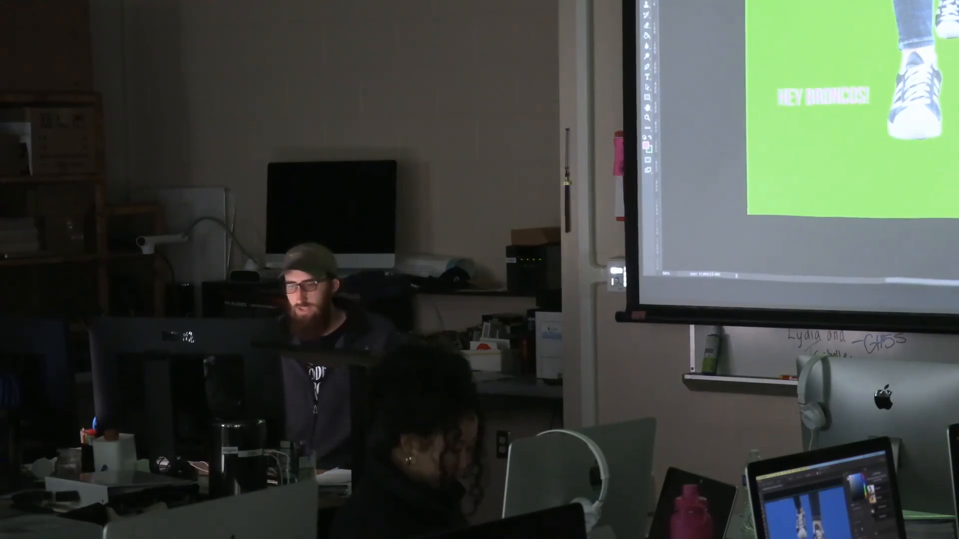
key("super+Tab")
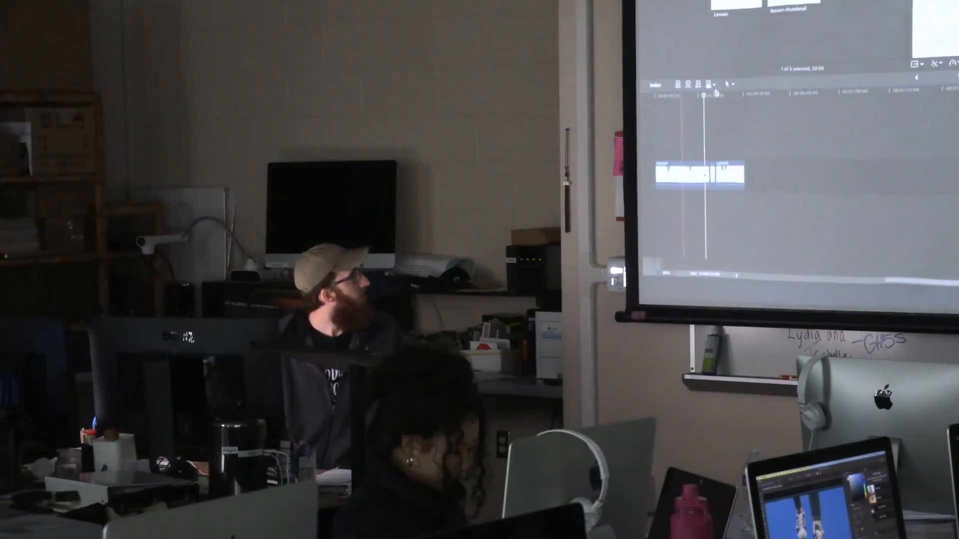
mouse_move(704, 97)
left_mouse_down()
mouse_move(722, 96)
mouse_move(704, 96)
left_mouse_up()
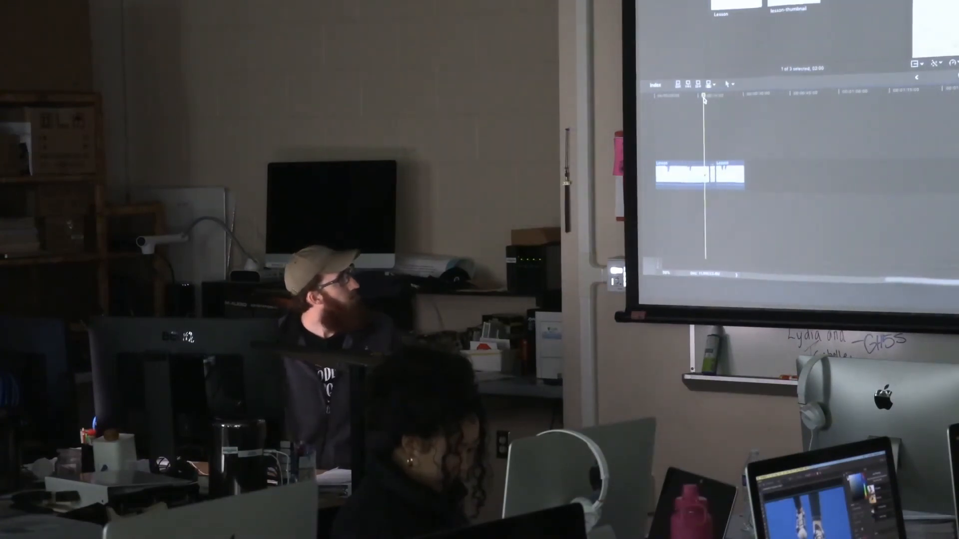
left_click(732, 61)
key("super+Tab")
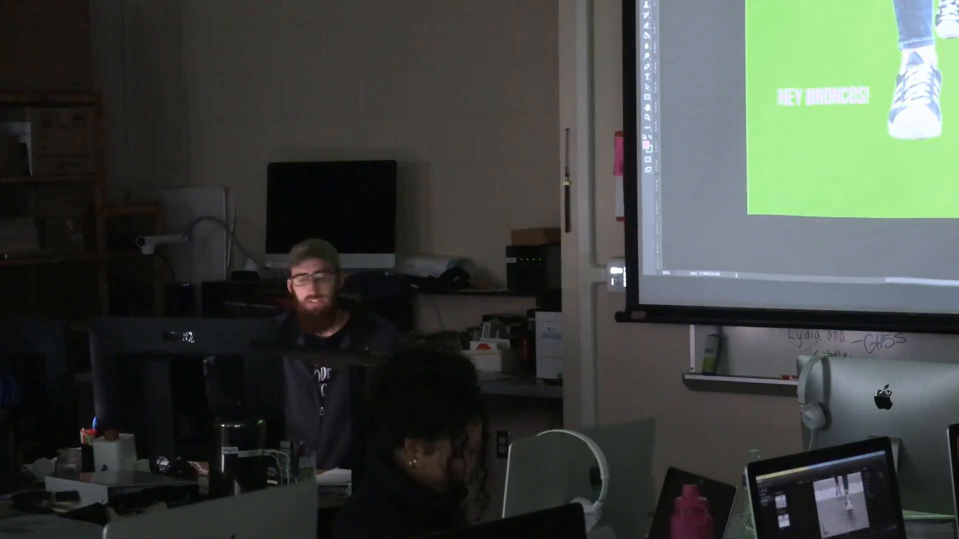
key("super+Tab")
left_click_drag(849, 0, 861, 0)
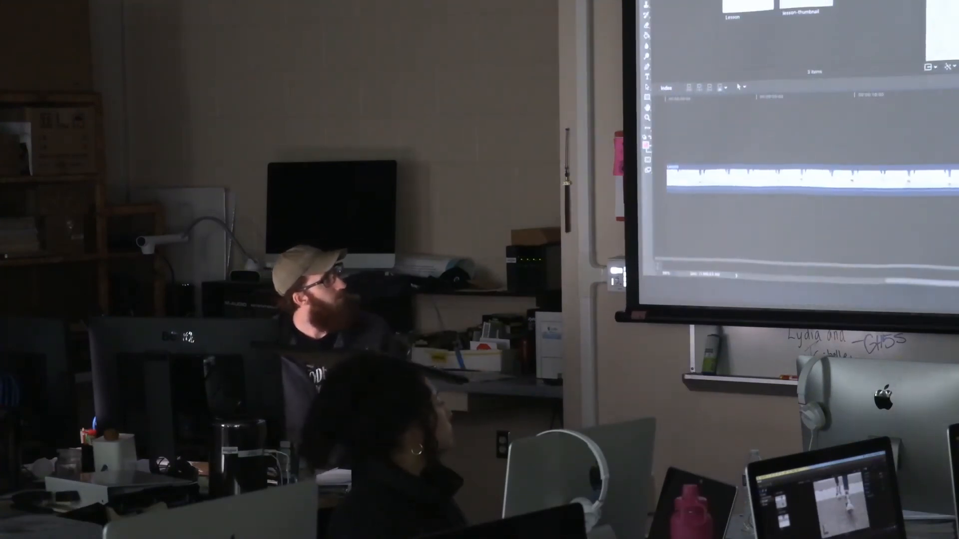
left_click(806, 3)
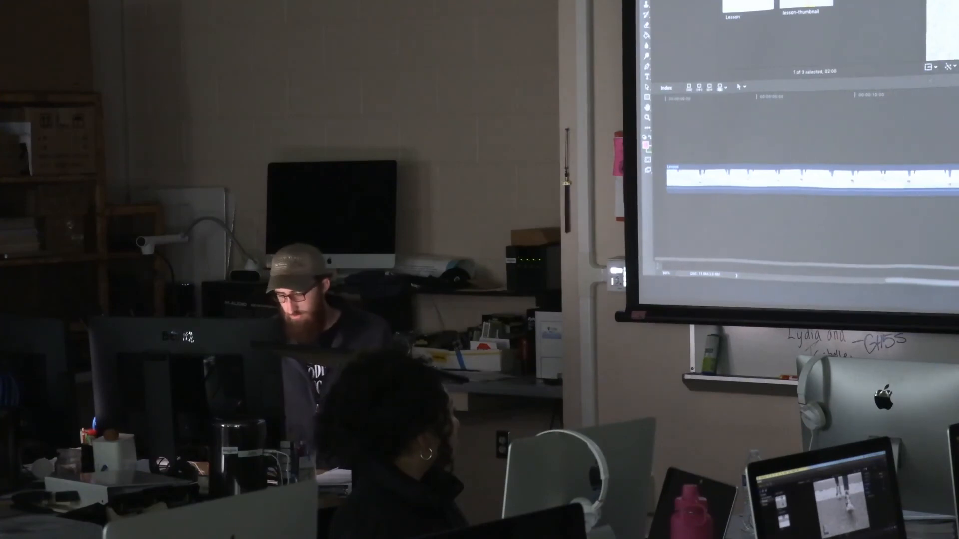
key("super+i")
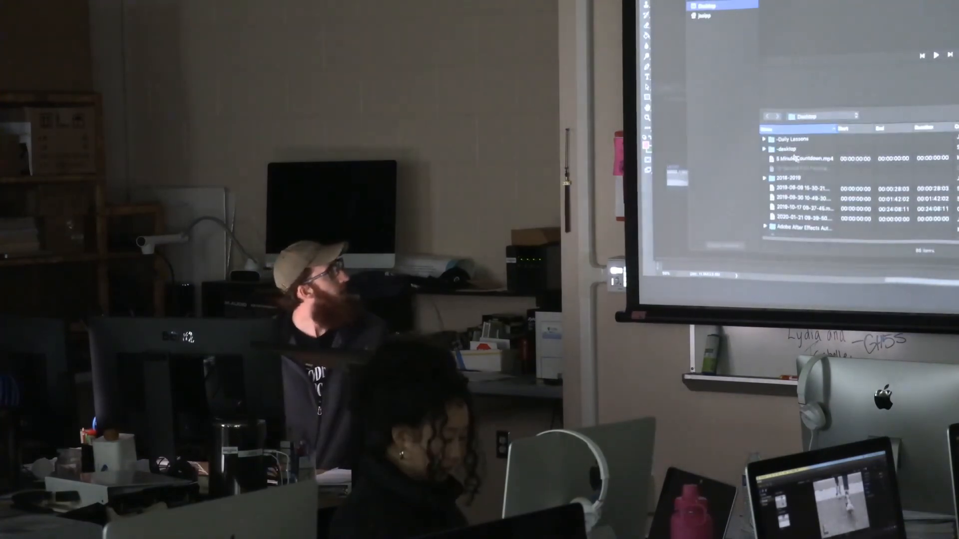
scroll(839, 165, "down", 10)
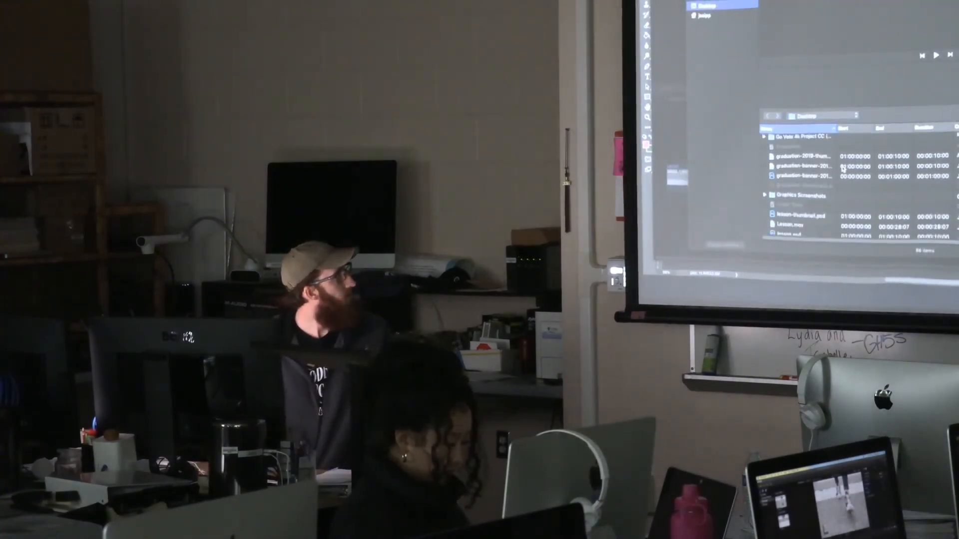
left_click(817, 215)
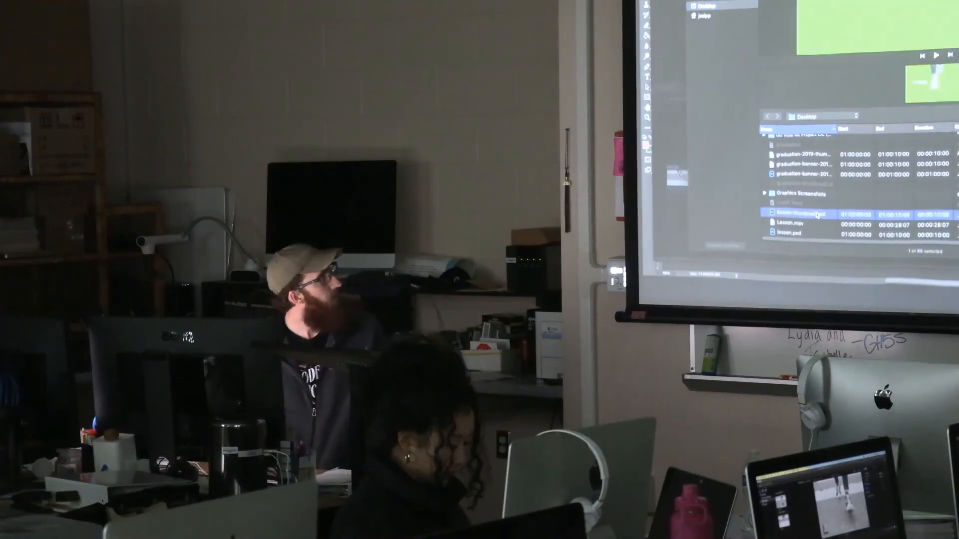
key("Return")
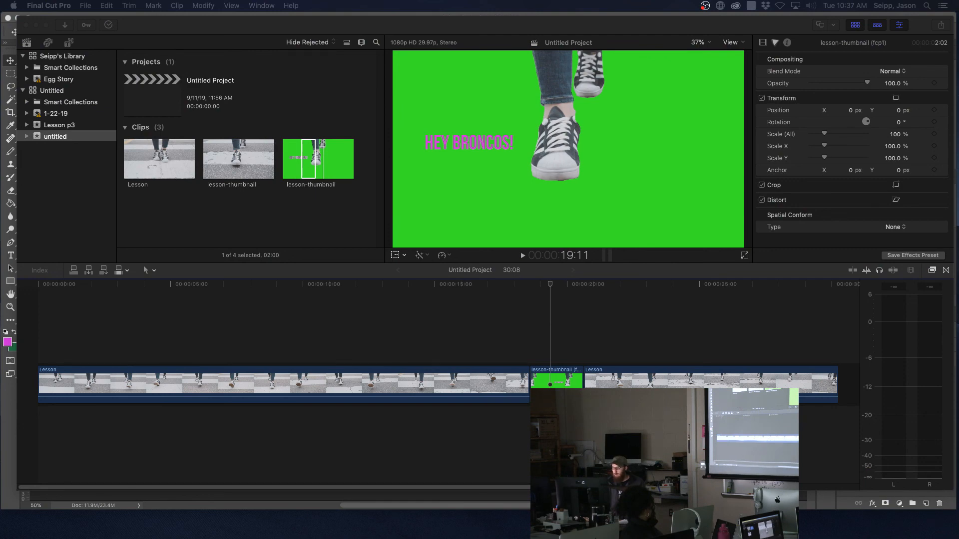
Switch to Photoshop and move the "Hey broncos!" text to the lower-right area of the green canvas, clear of the shoe.
key("super+Tab")
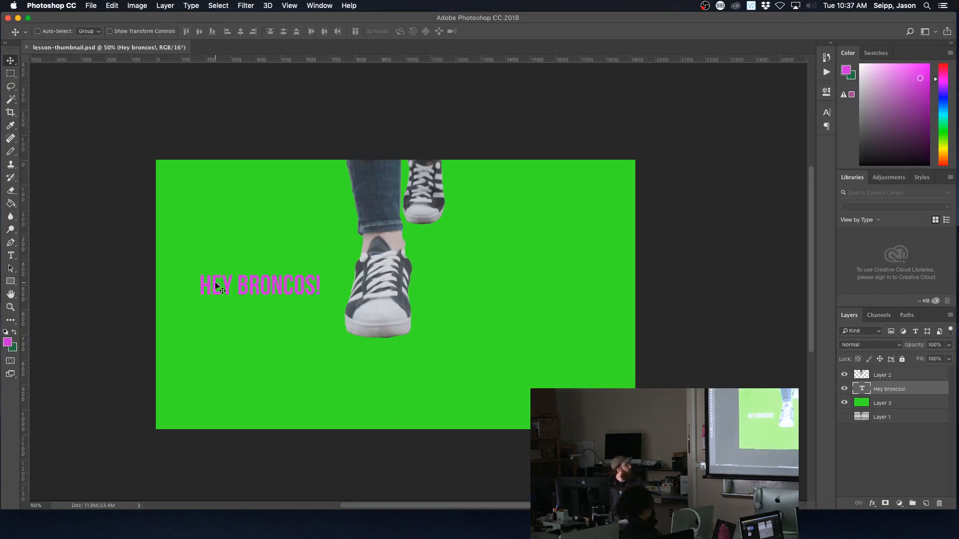
left_click_drag(223, 287, 478, 377)
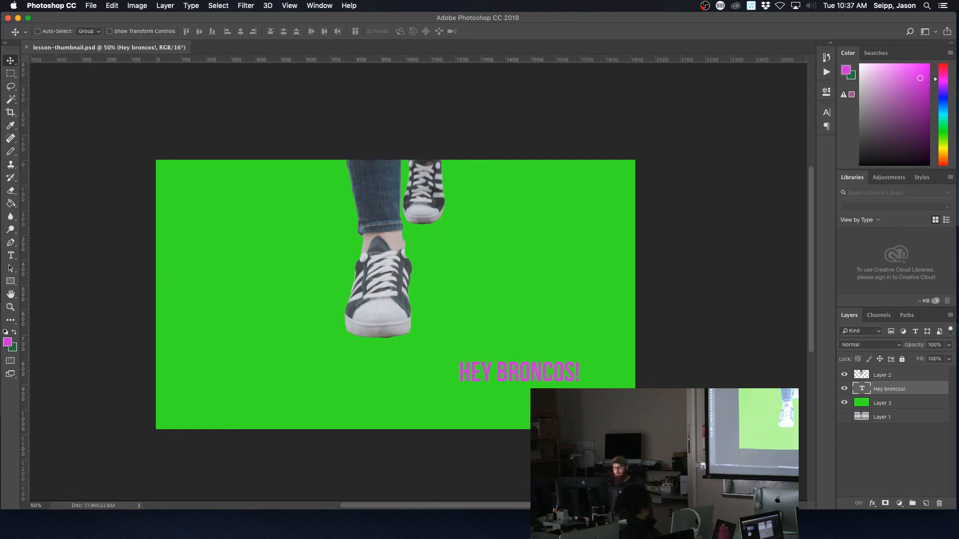
Switch to Final Cut Pro and move the timeline playhead just past the green thumbnail clip, onto the second Lesson clip.
key("super+Tab")
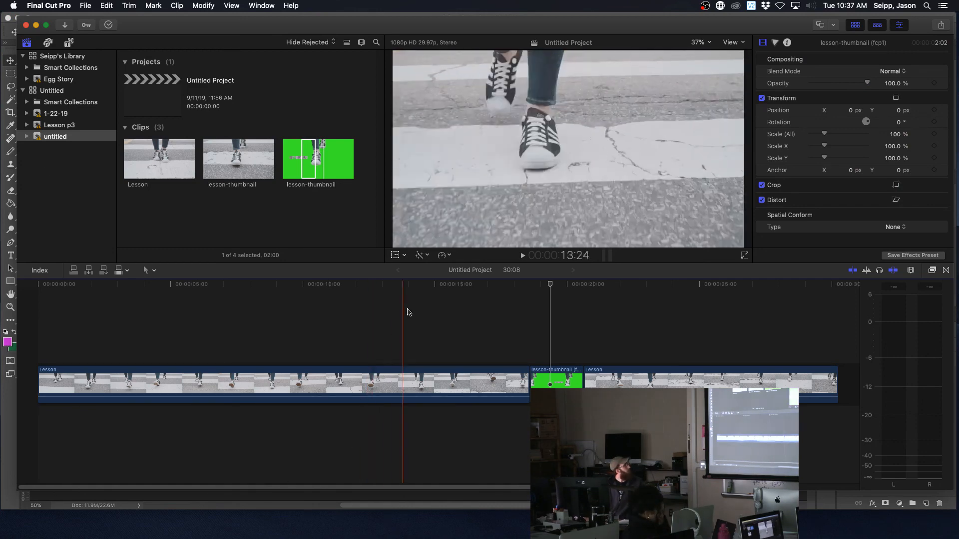
left_click_drag(552, 293, 609, 301)
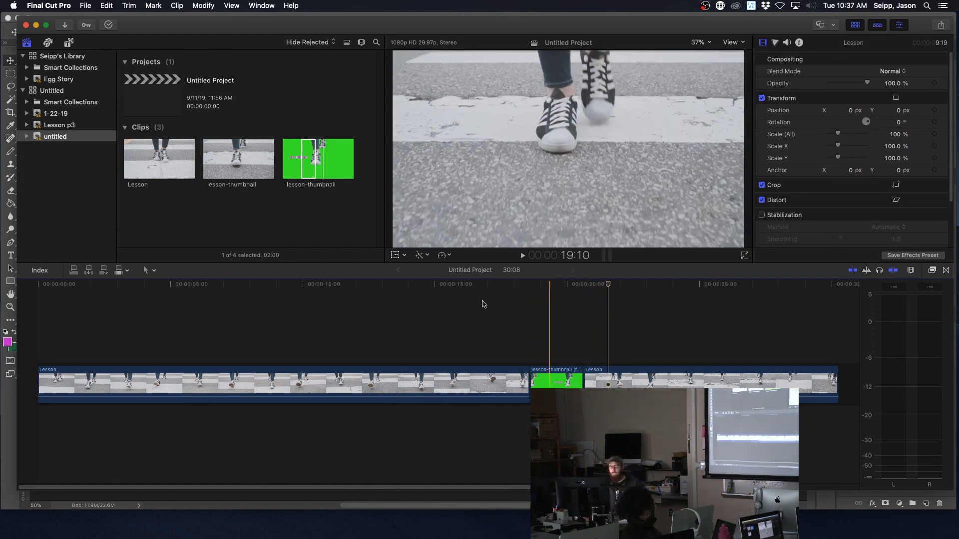